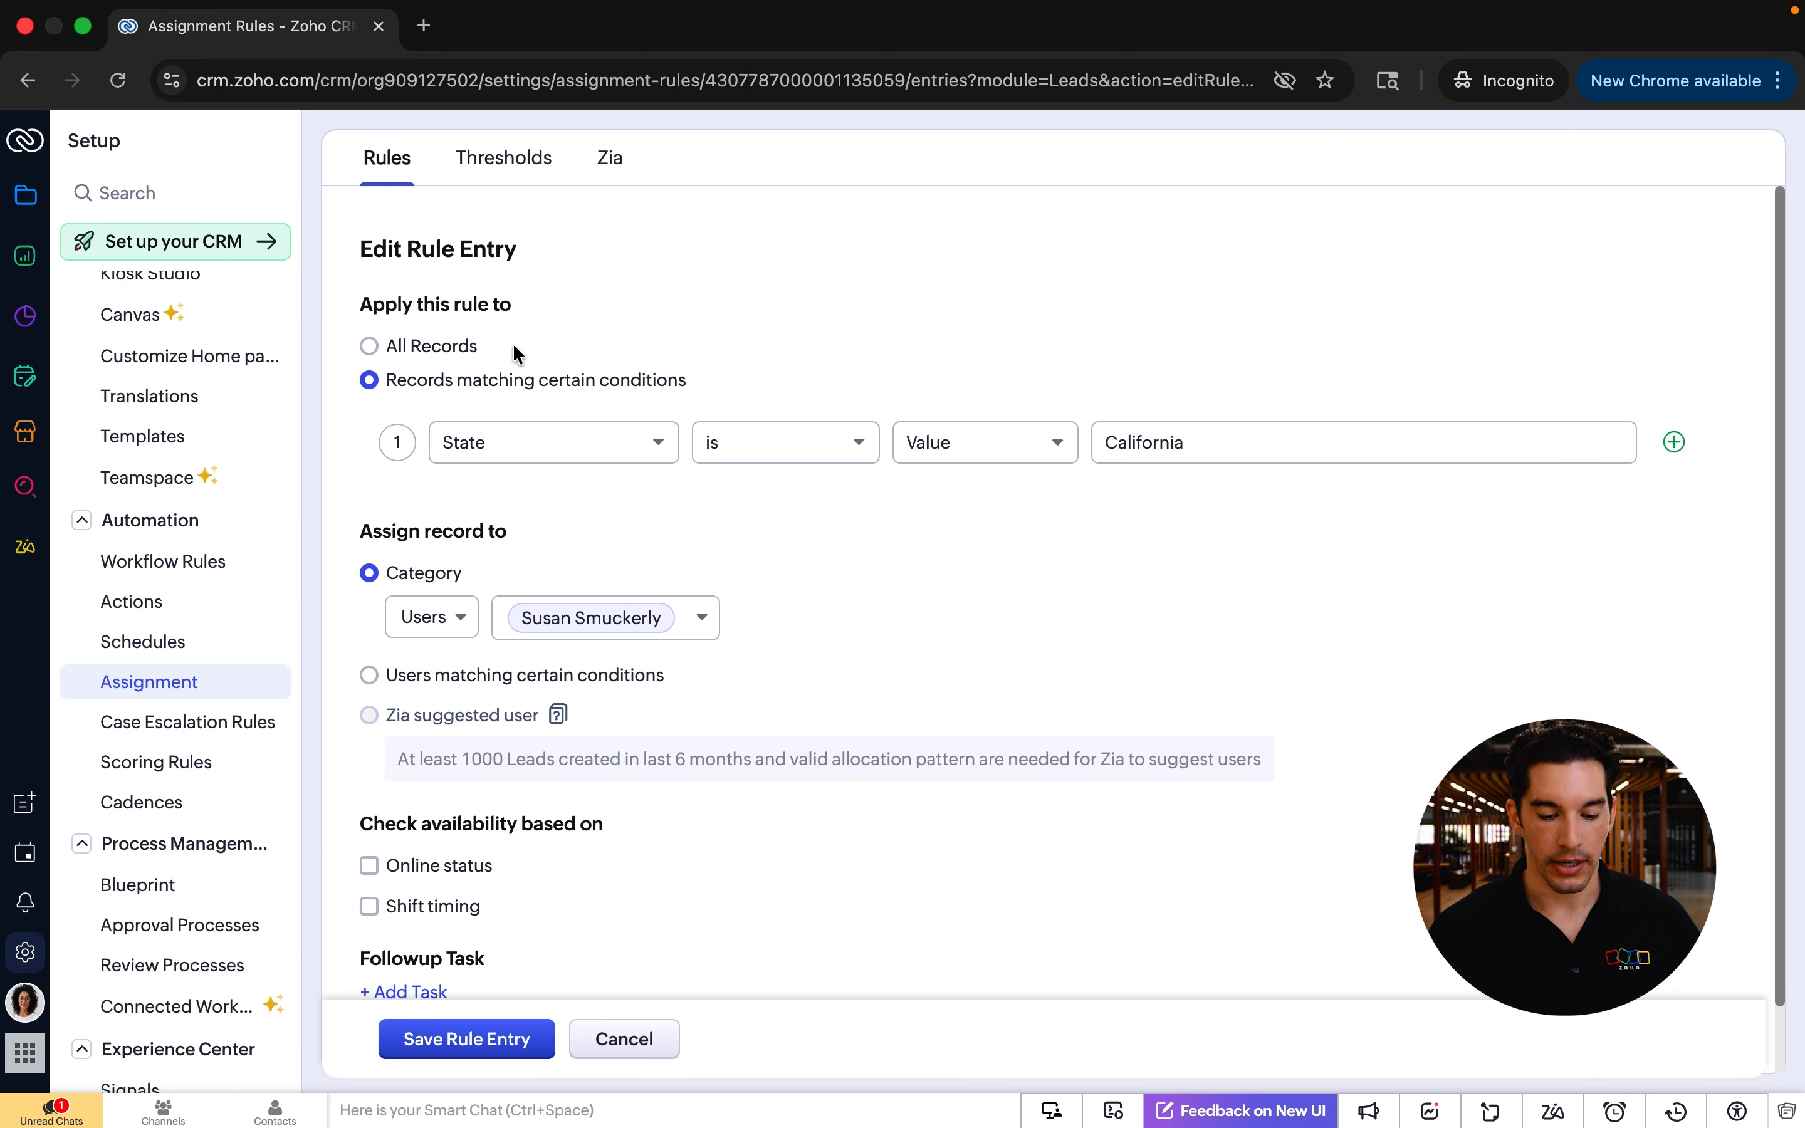
# Create a new follow-up task for the California rule entry with the subject "Call to qualify".
pyautogui.scroll(-2, 585, 567)
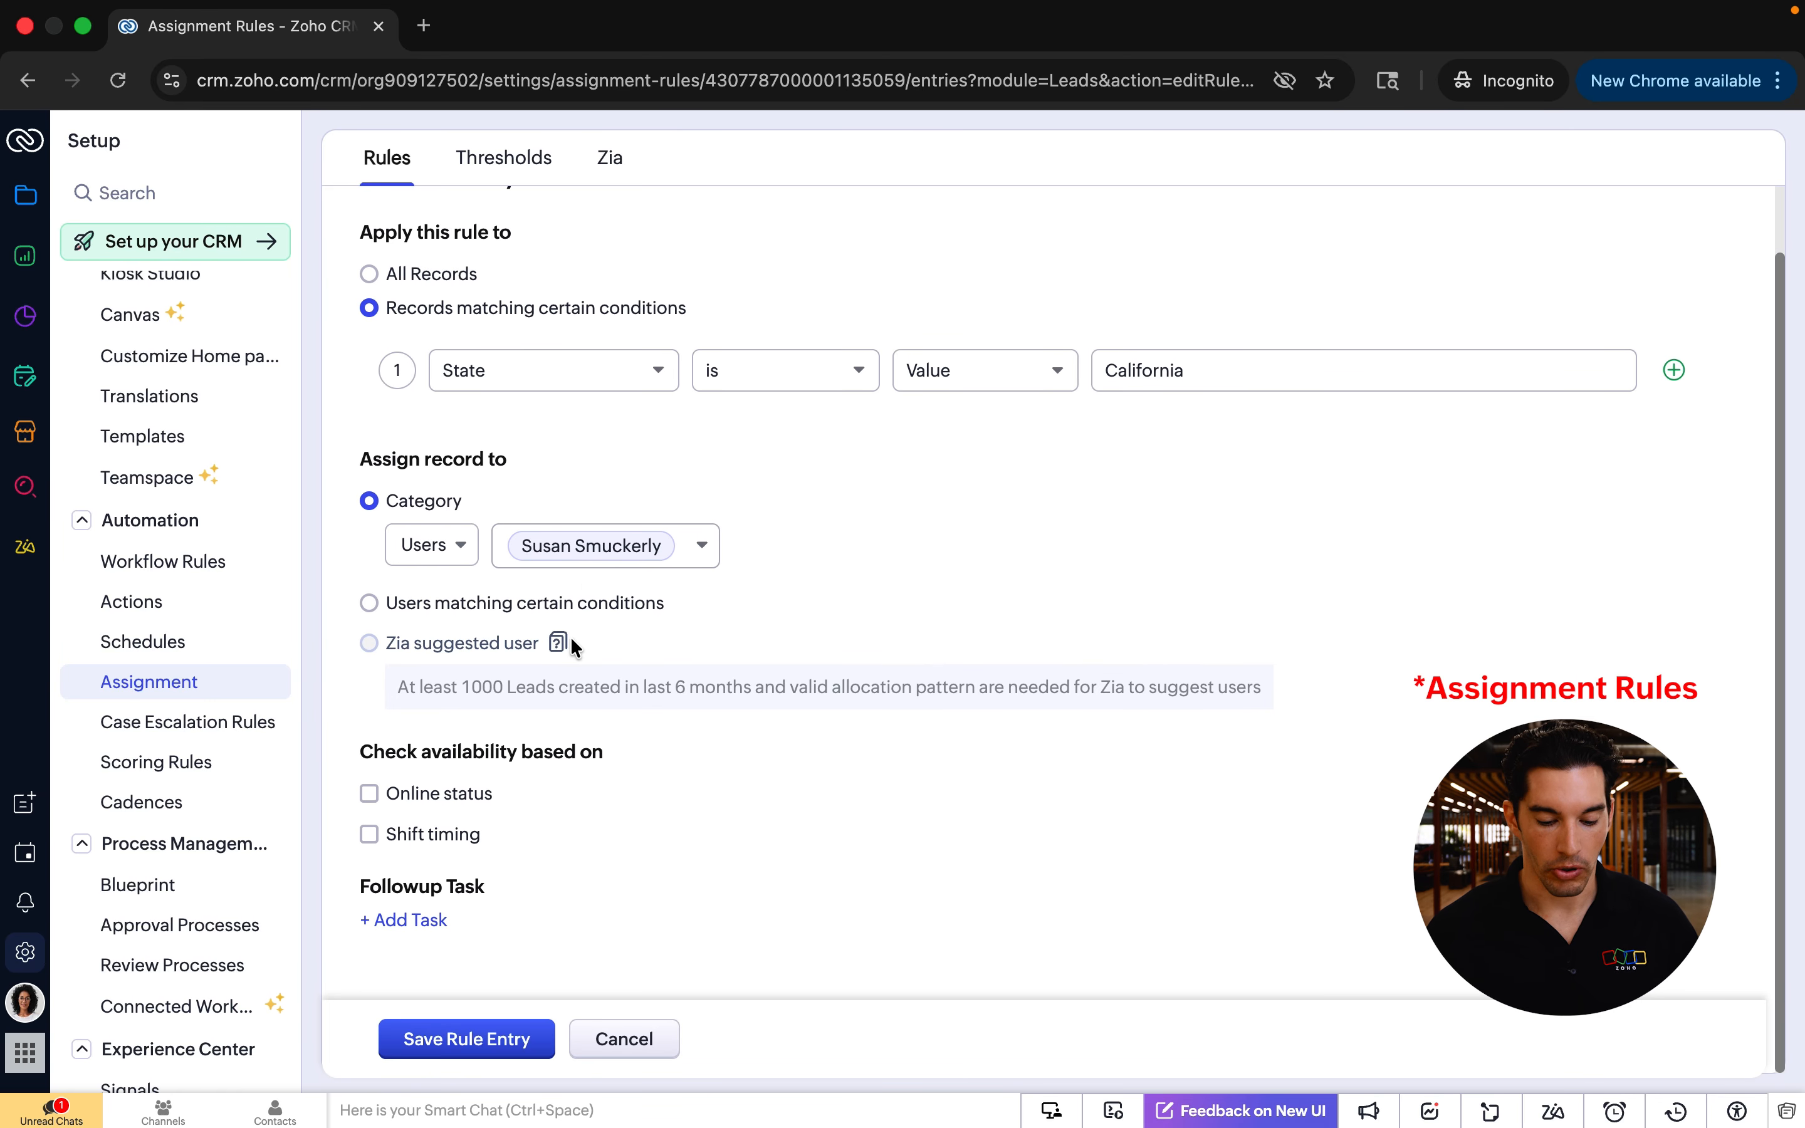
pyautogui.click(401, 925)
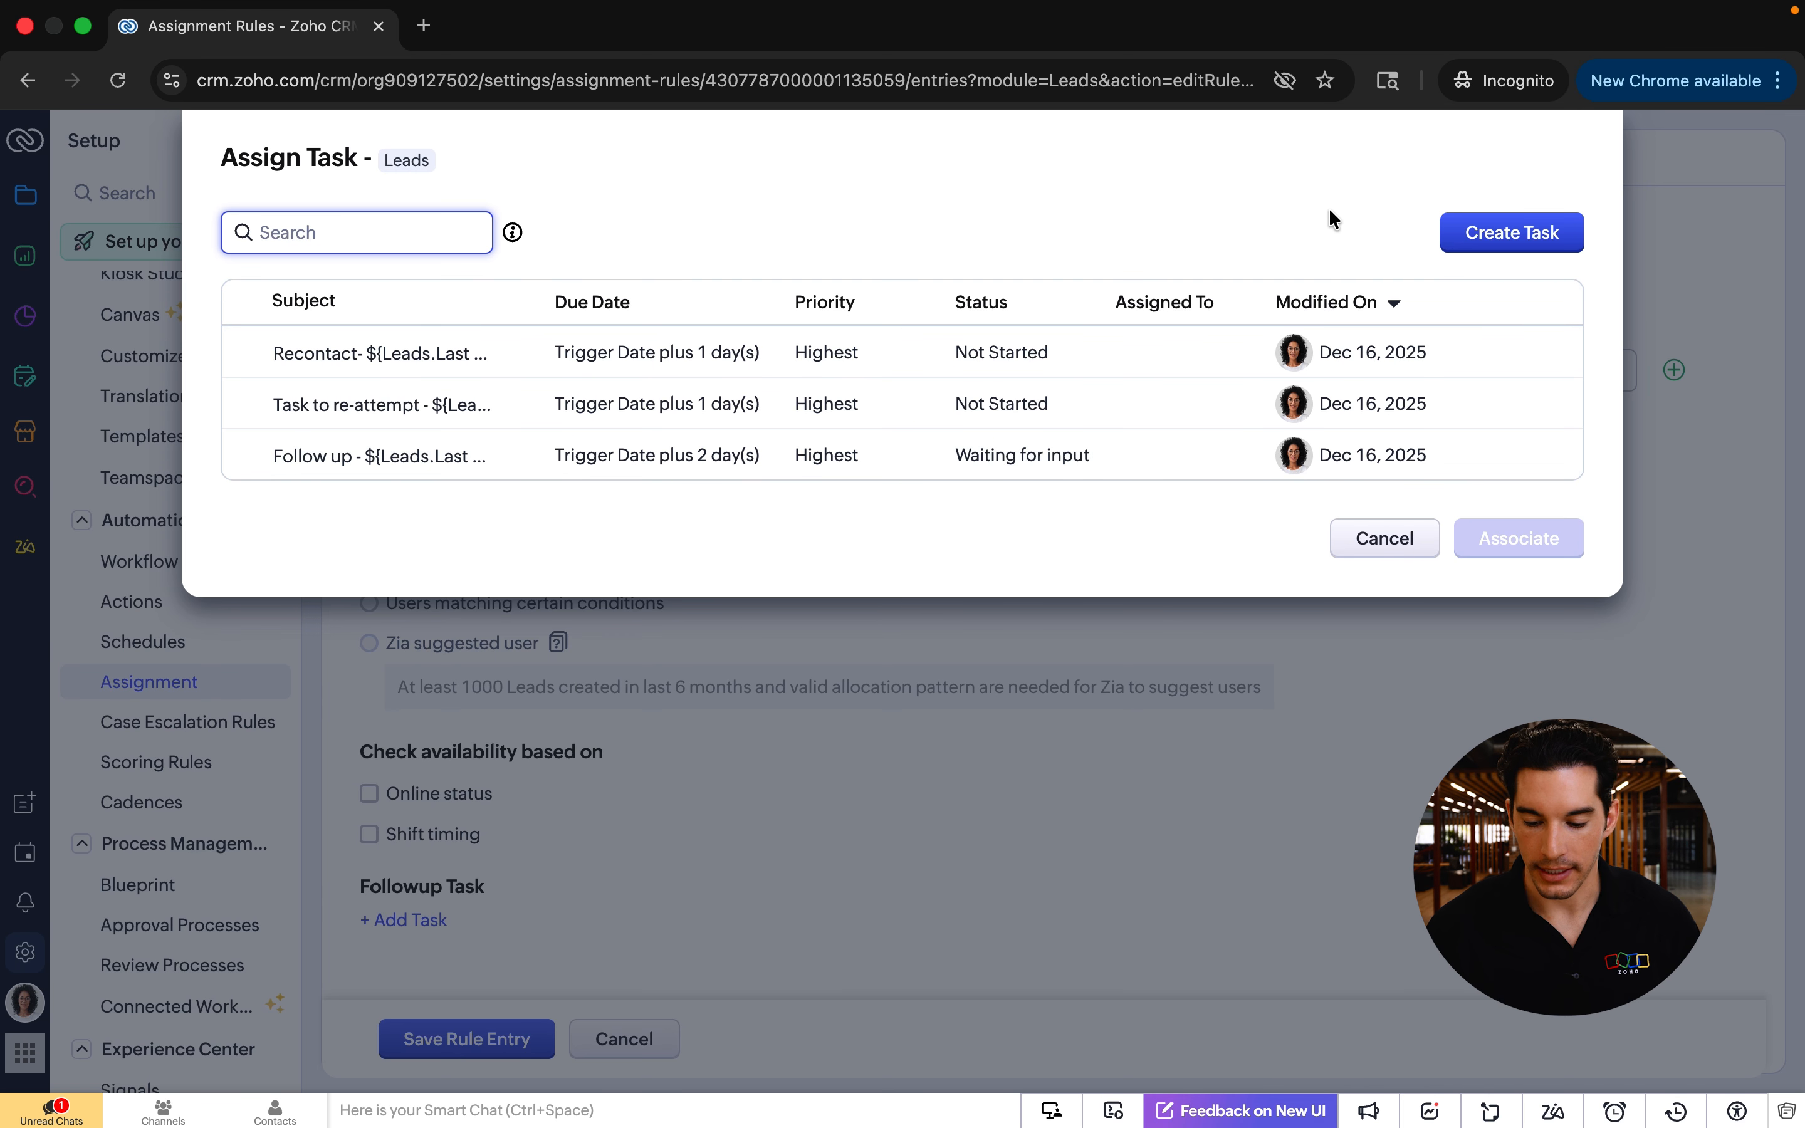
pyautogui.click(1480, 228)
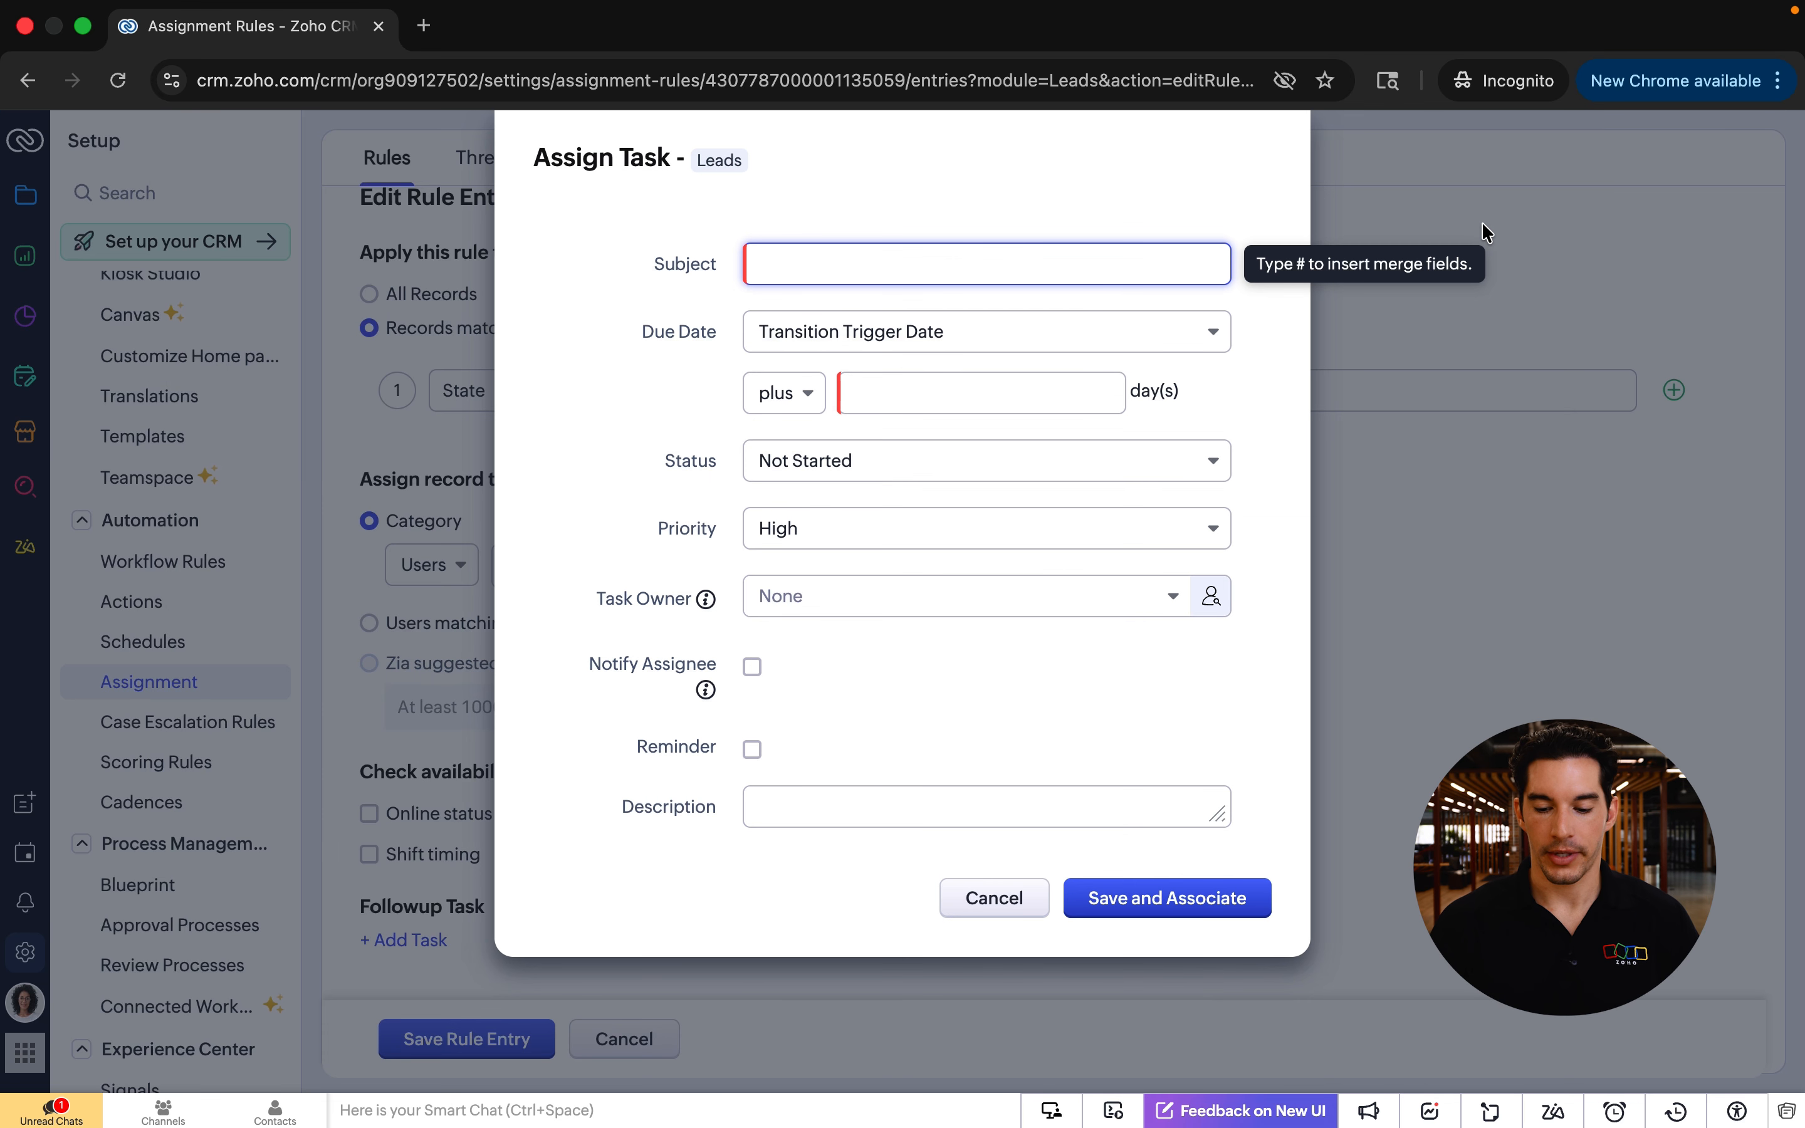
pyautogui.click(1198, 195)
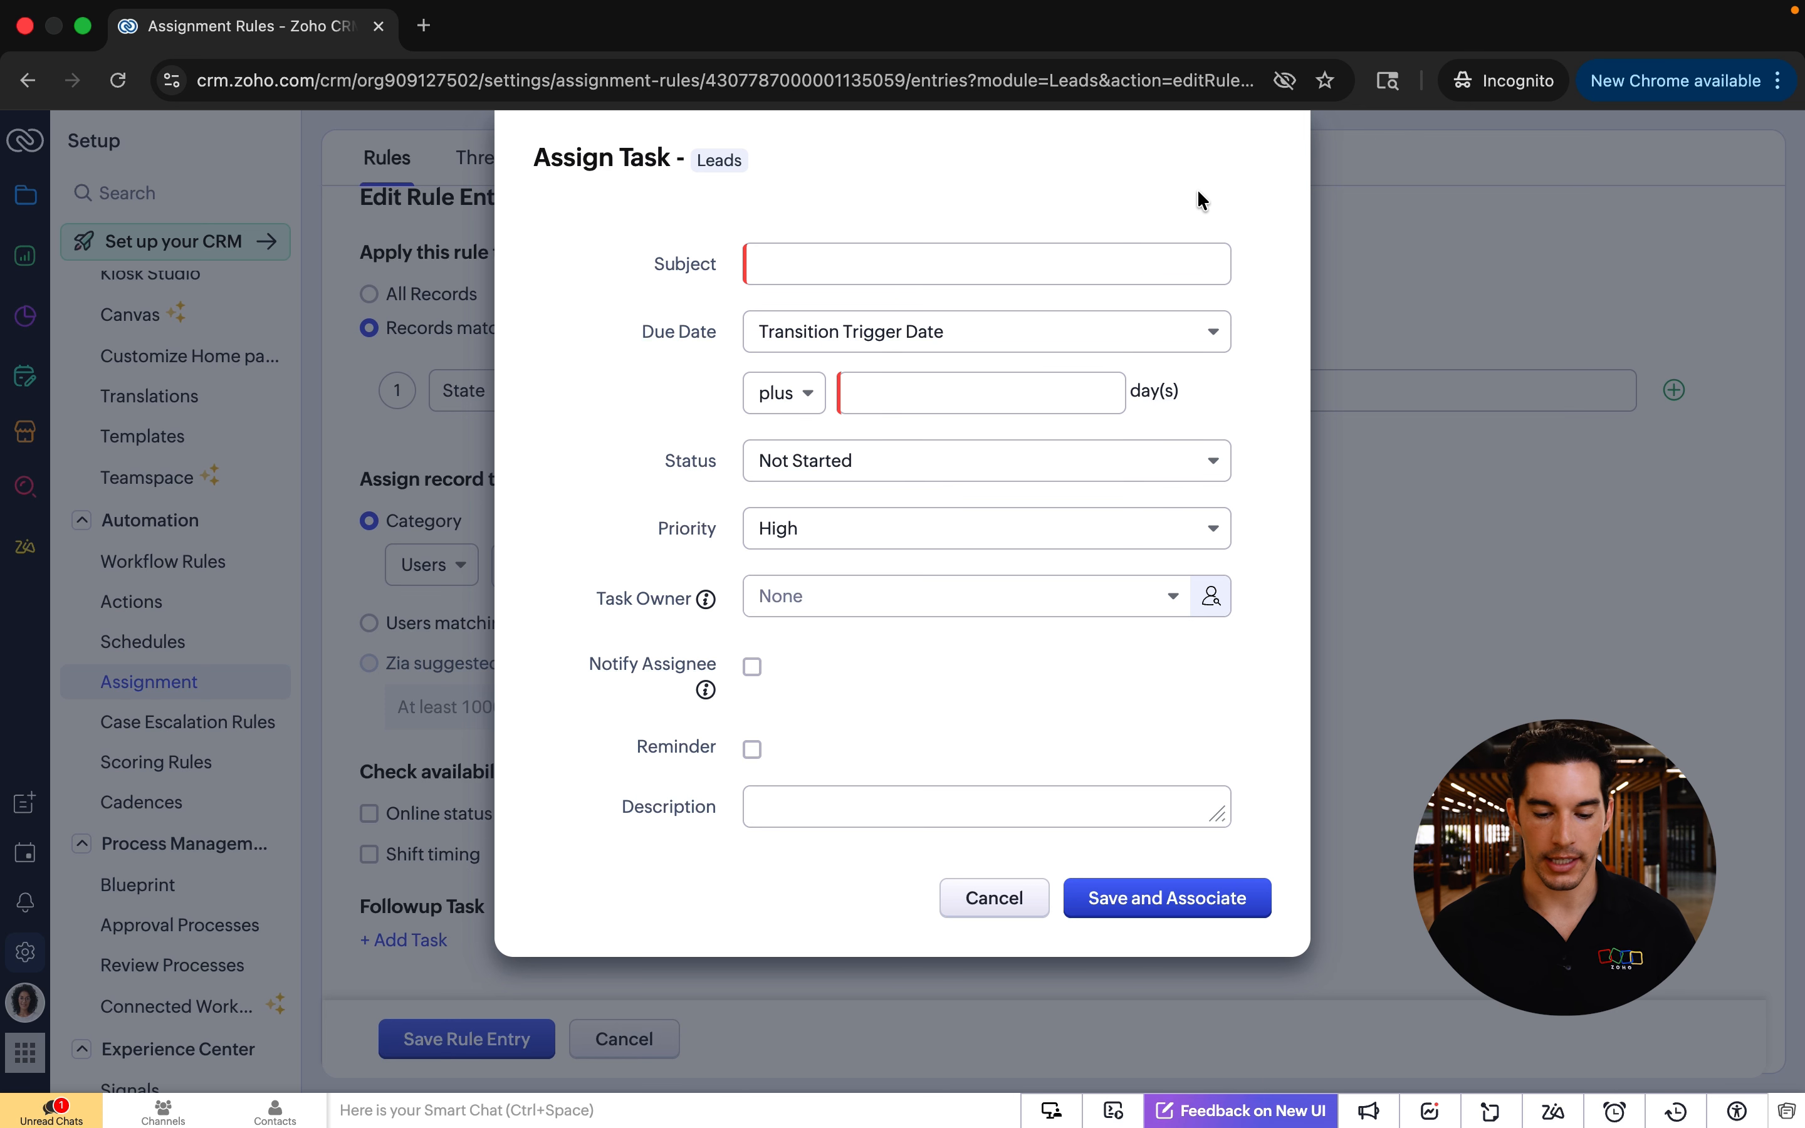
pyautogui.click(1007, 255)
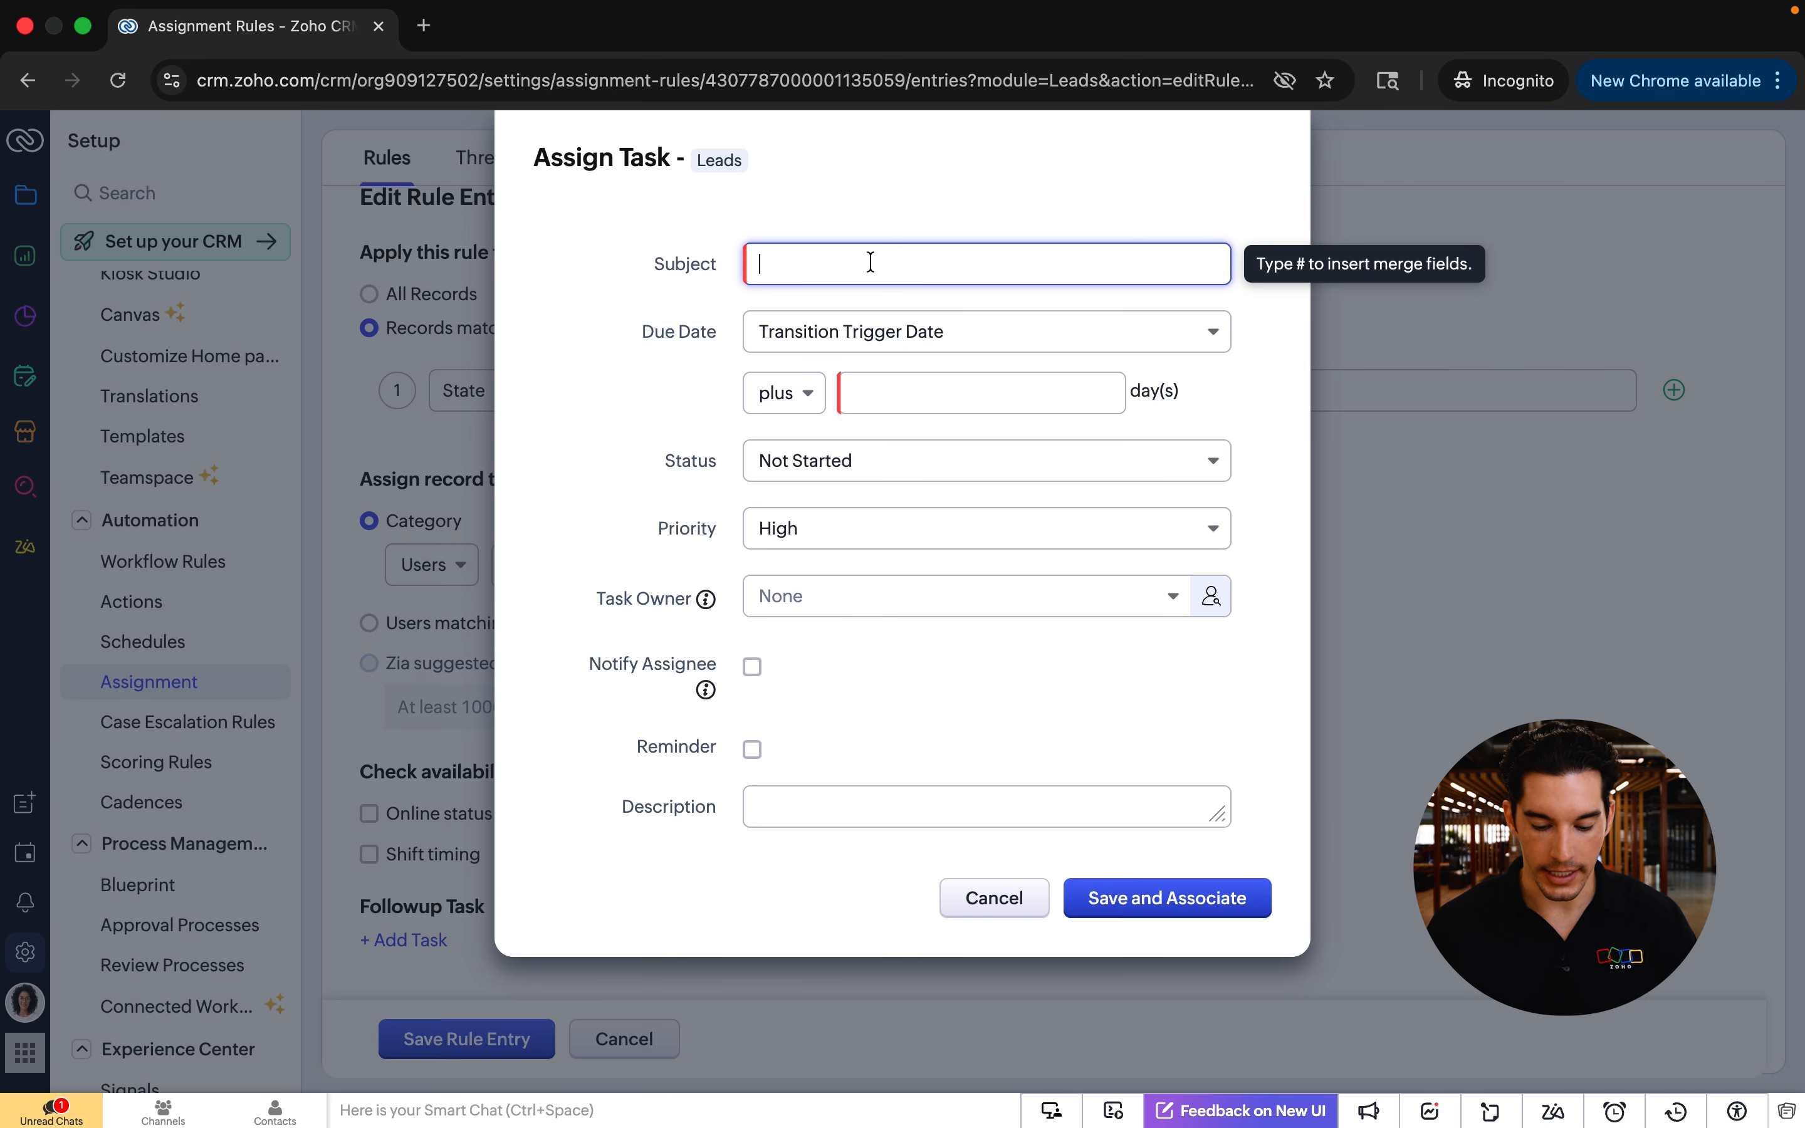
pyautogui.write('CA')
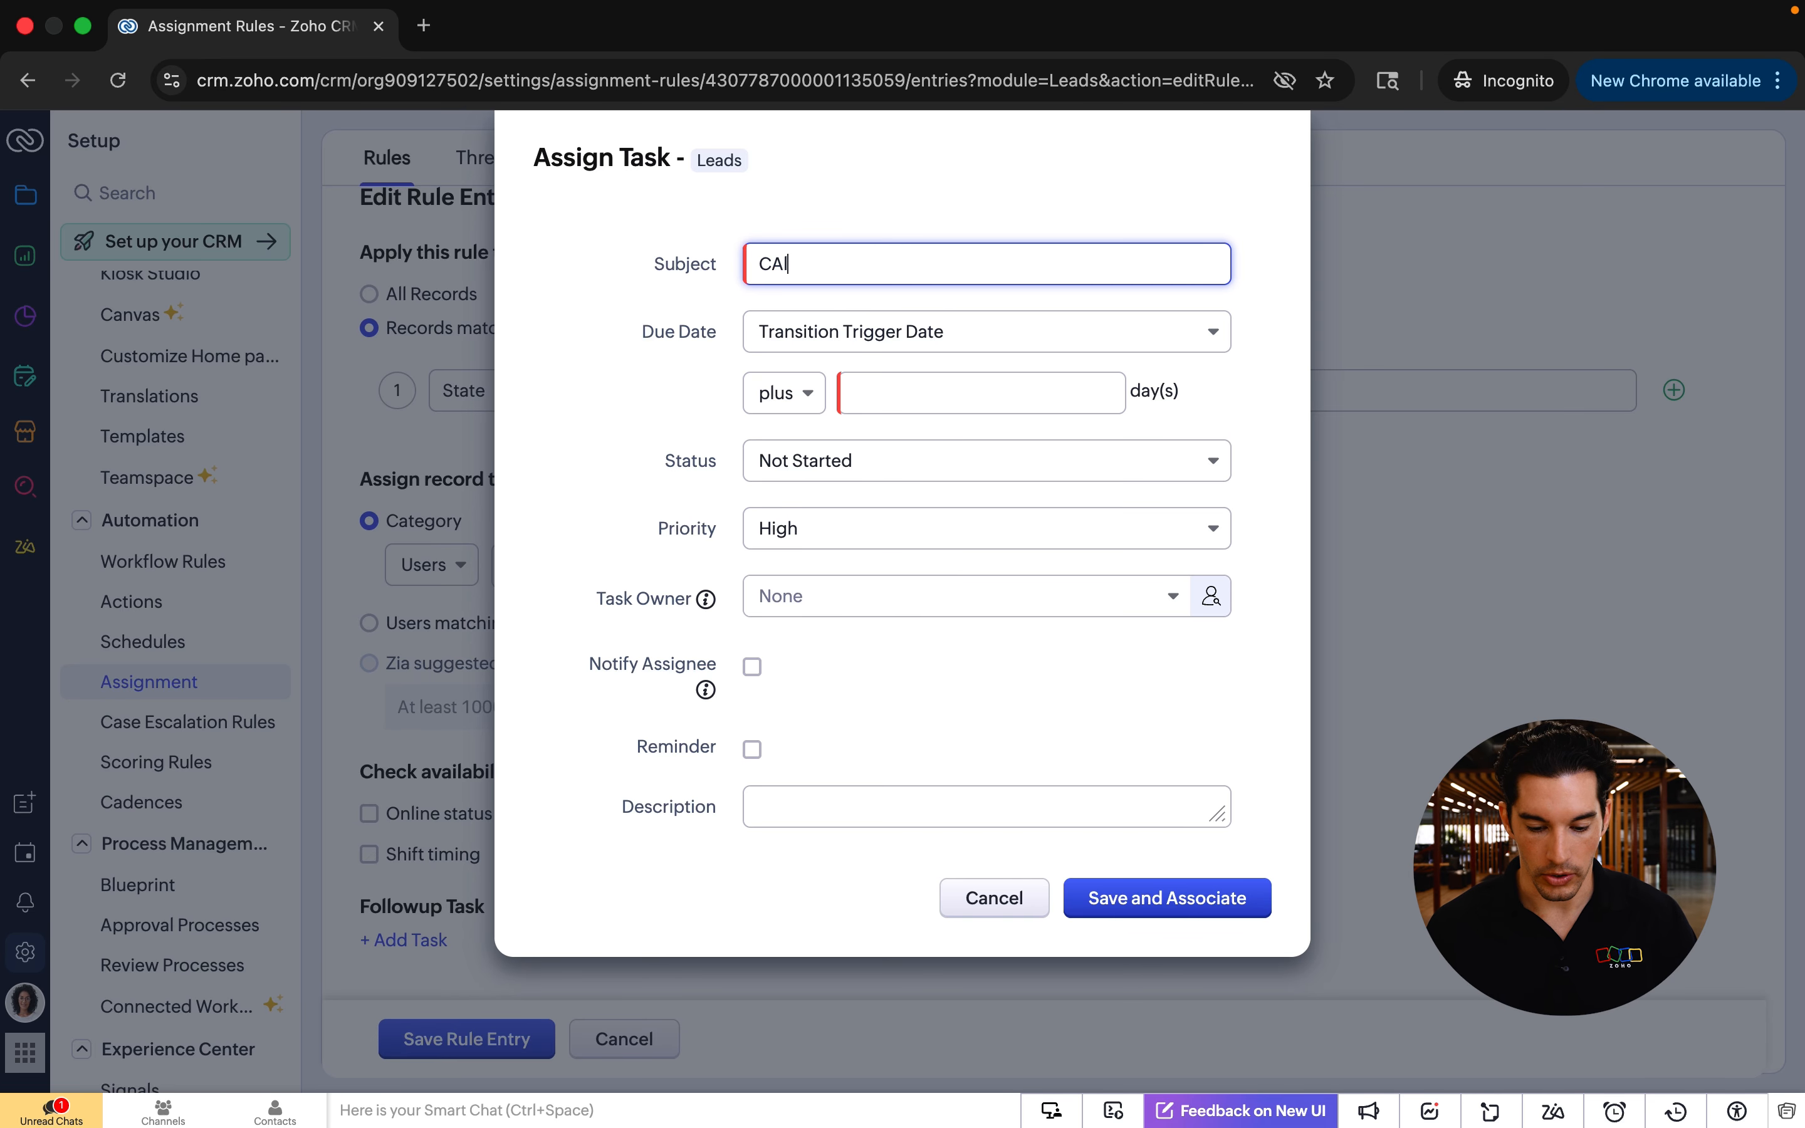
pyautogui.press('BackSpace')
pyautogui.press('BackSpace')
pyautogui.write('Call to qualify')
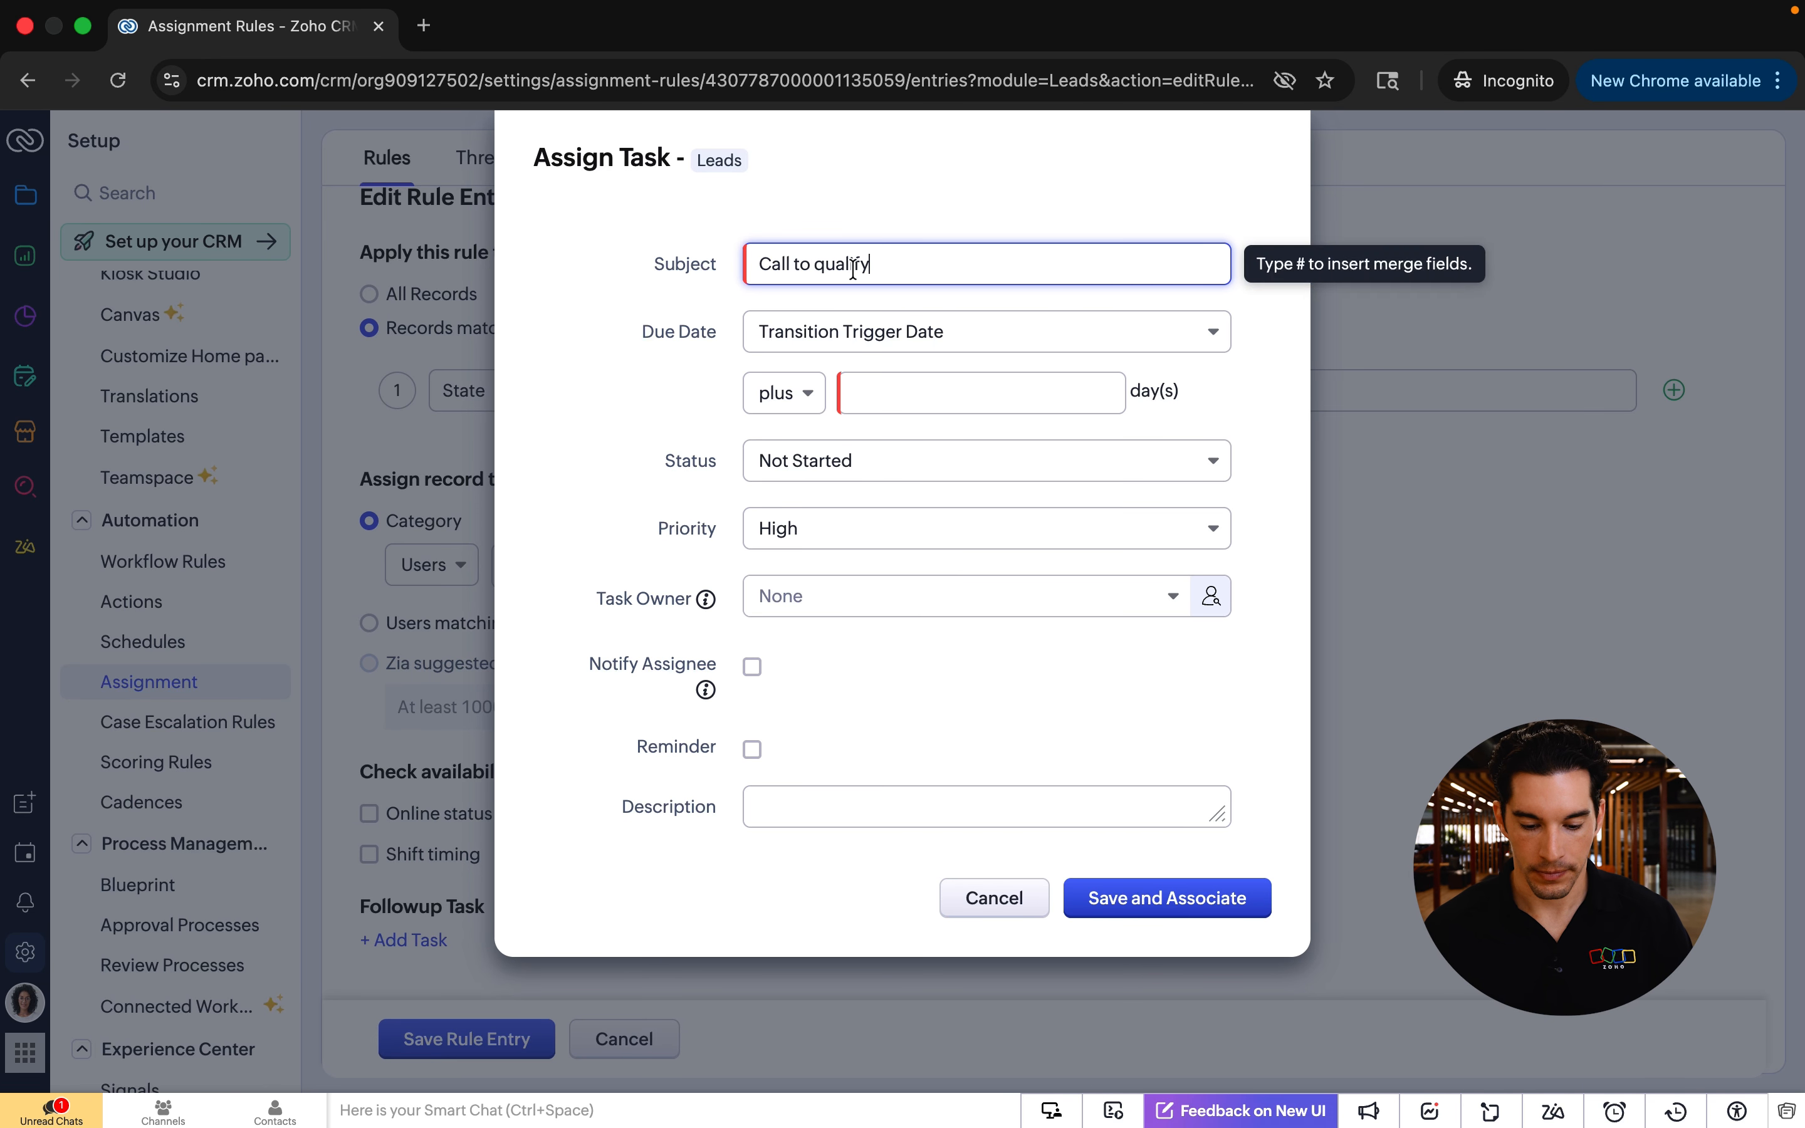
# Set the task's due date to Created Time plus 3 days.
pyautogui.click(813, 332)
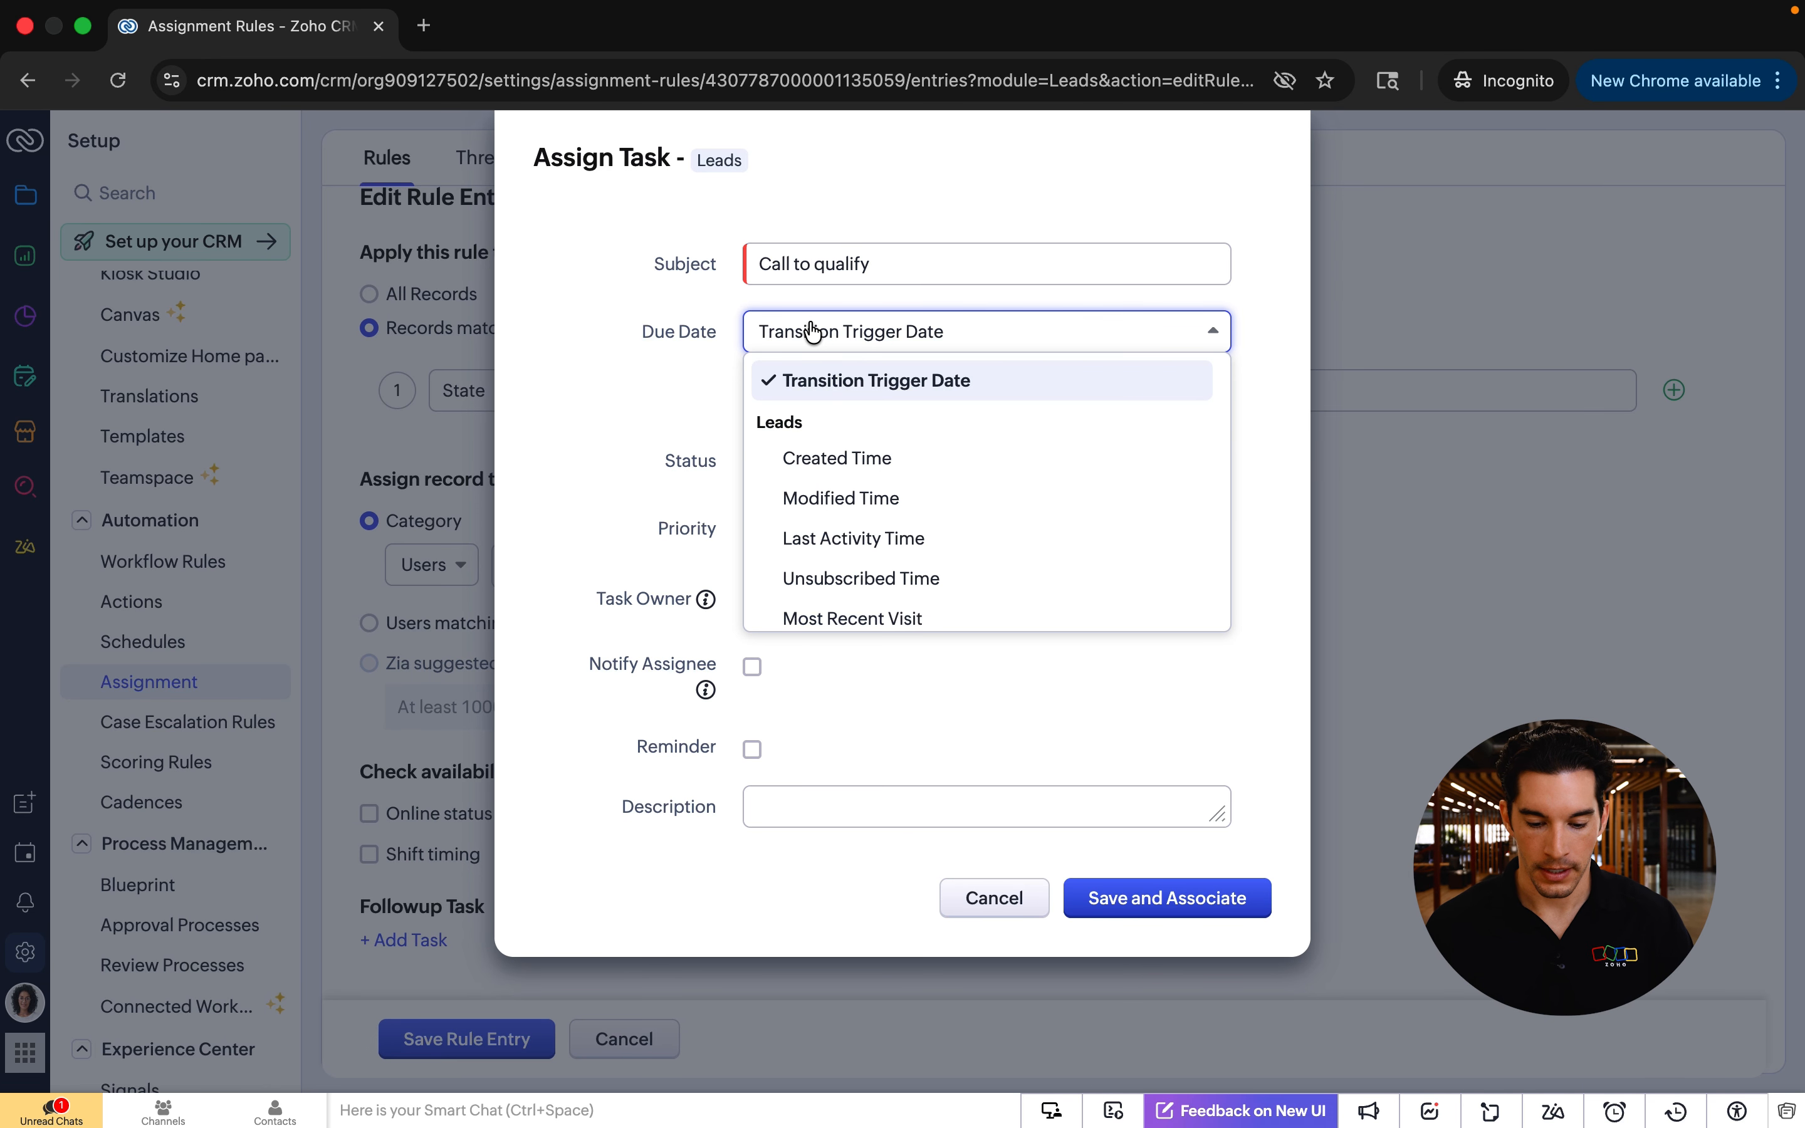
pyautogui.click(808, 458)
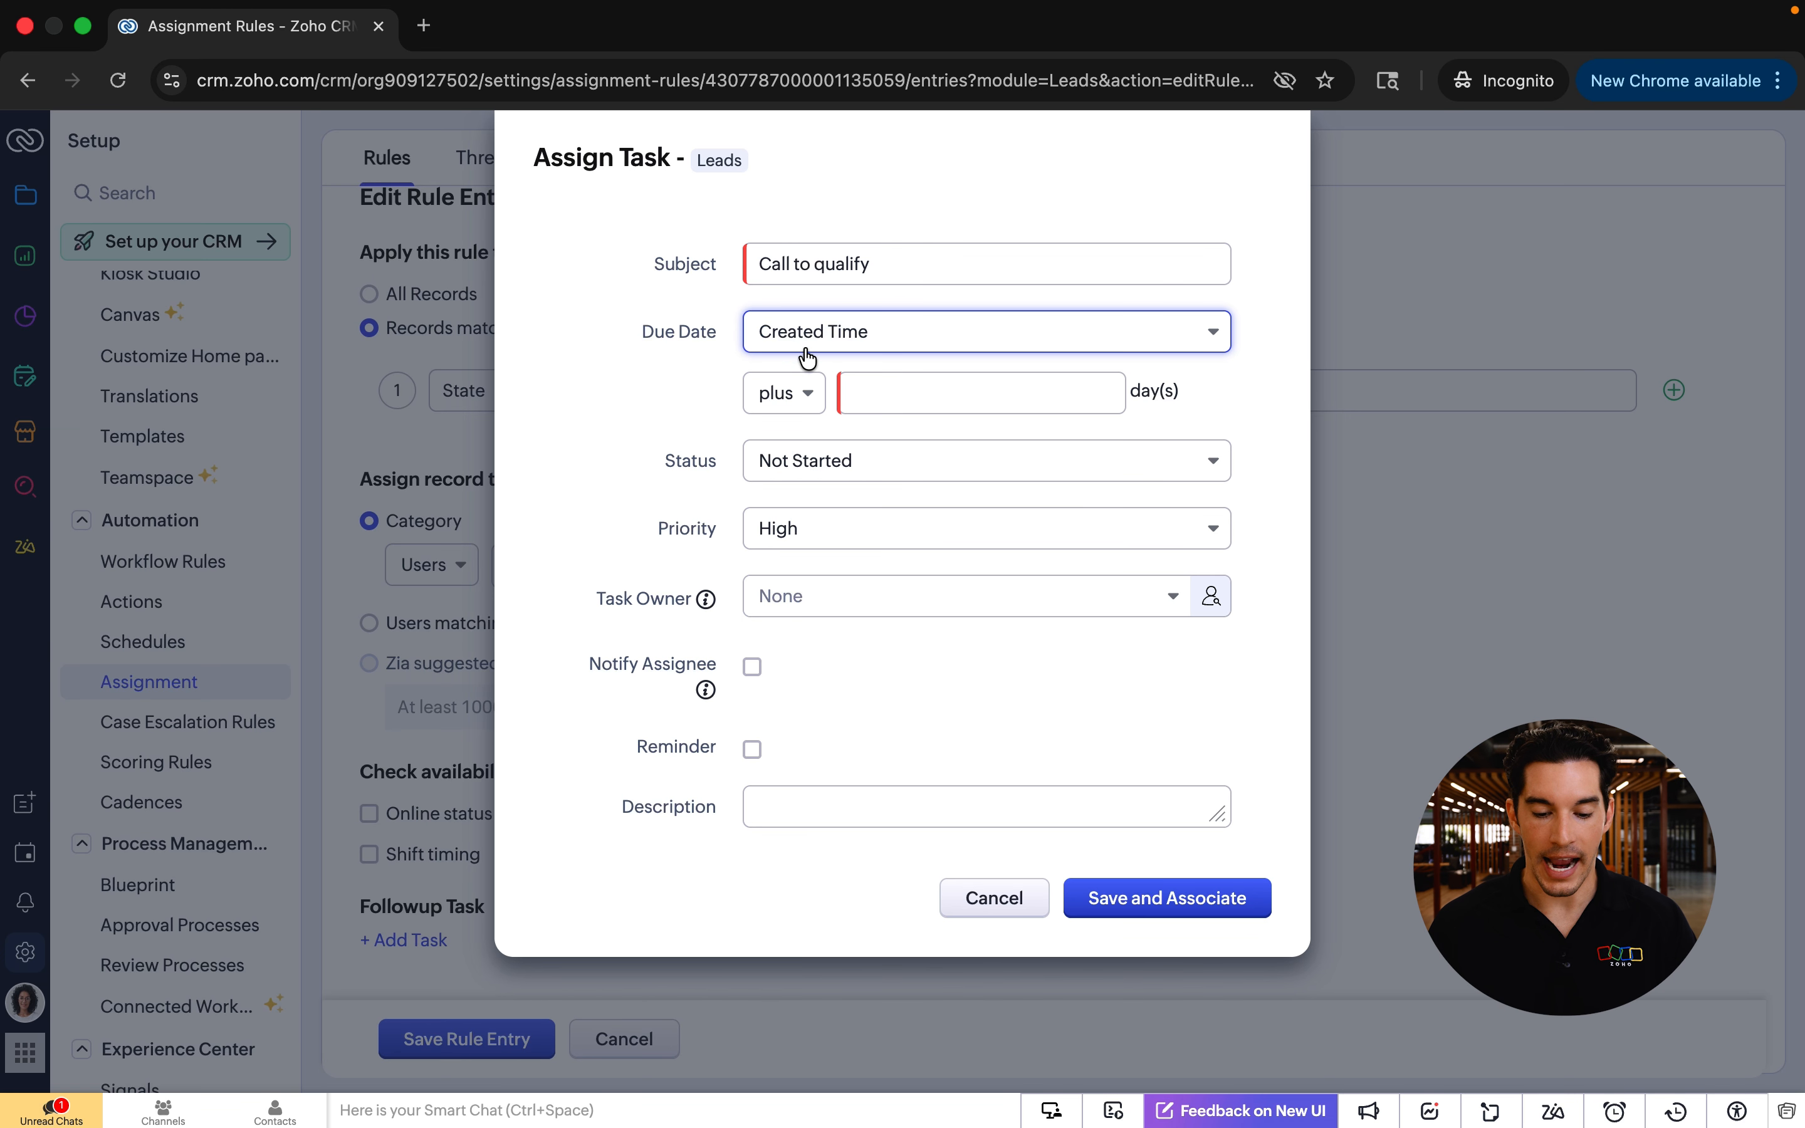
pyautogui.click(892, 387)
pyautogui.write('3')
pyautogui.click(654, 422)
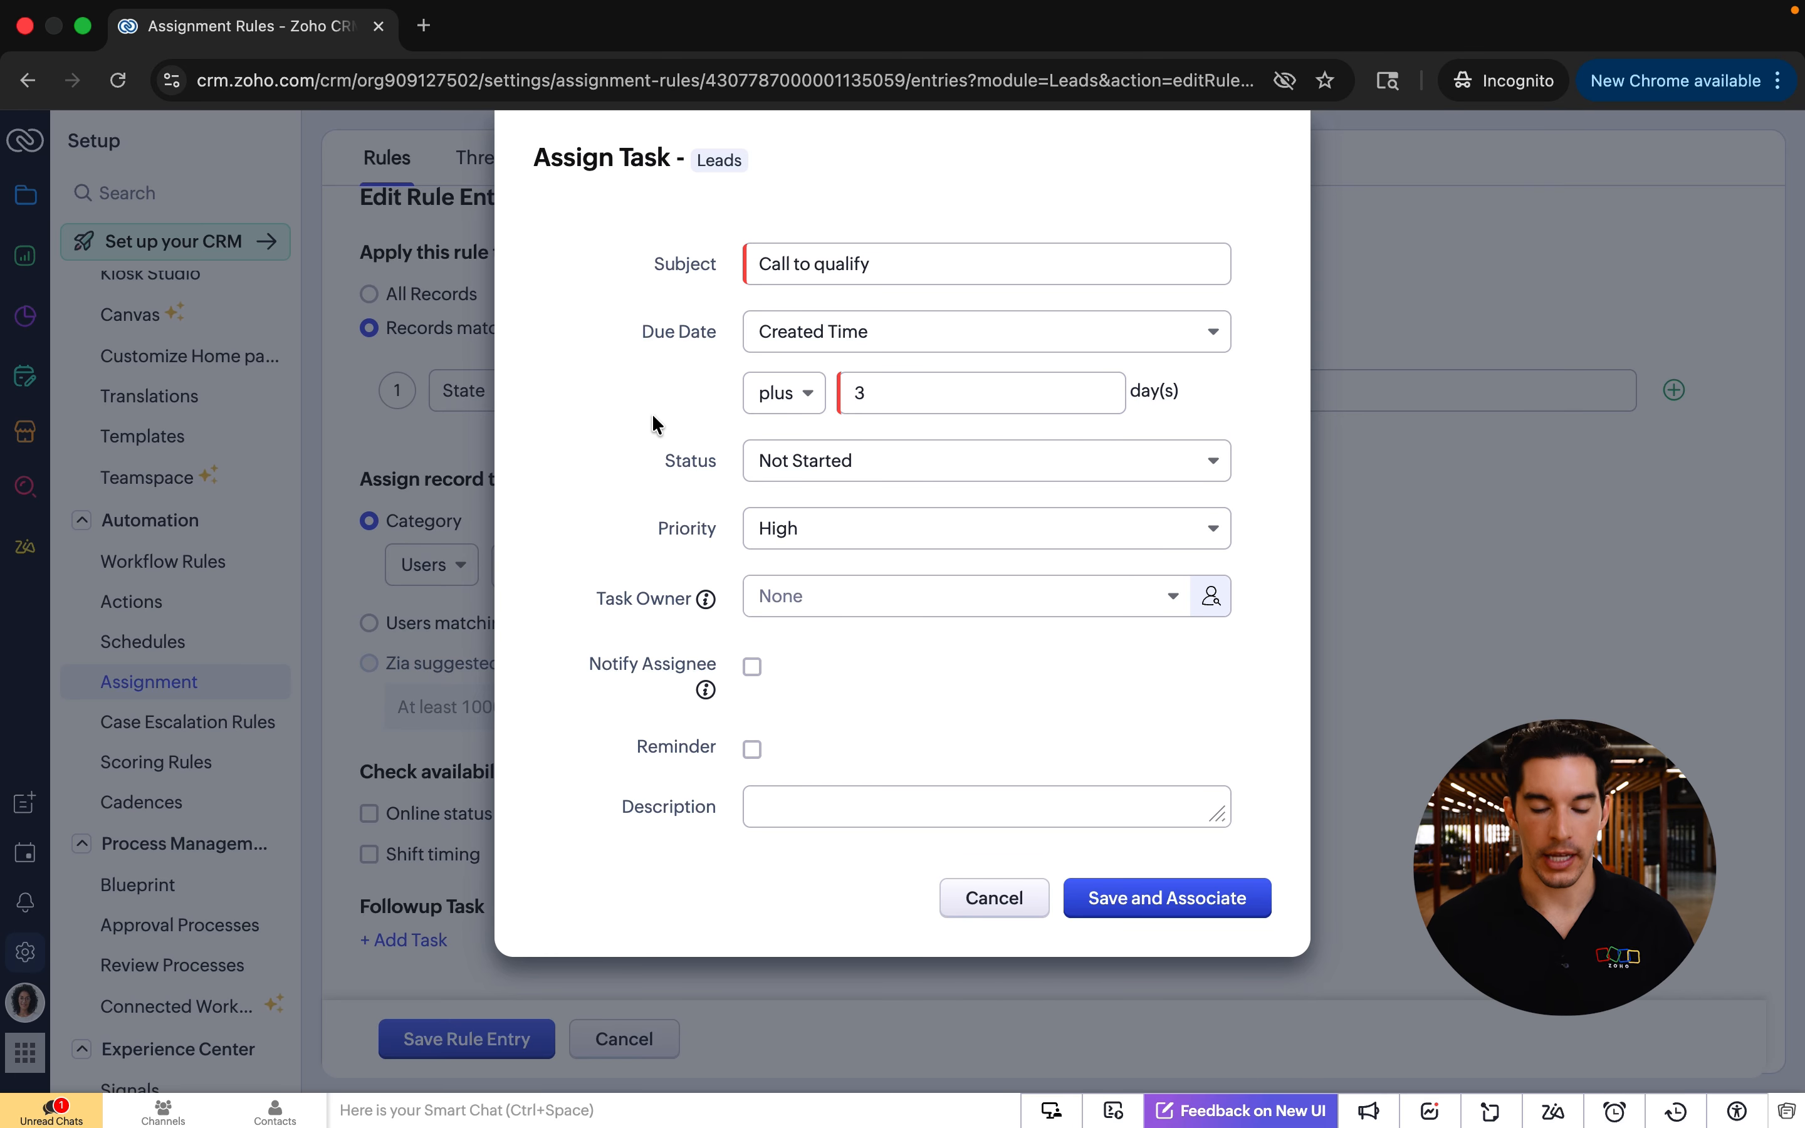
# Check the available status, priority and task owner options for the follow-up task.
pyautogui.click(779, 471)
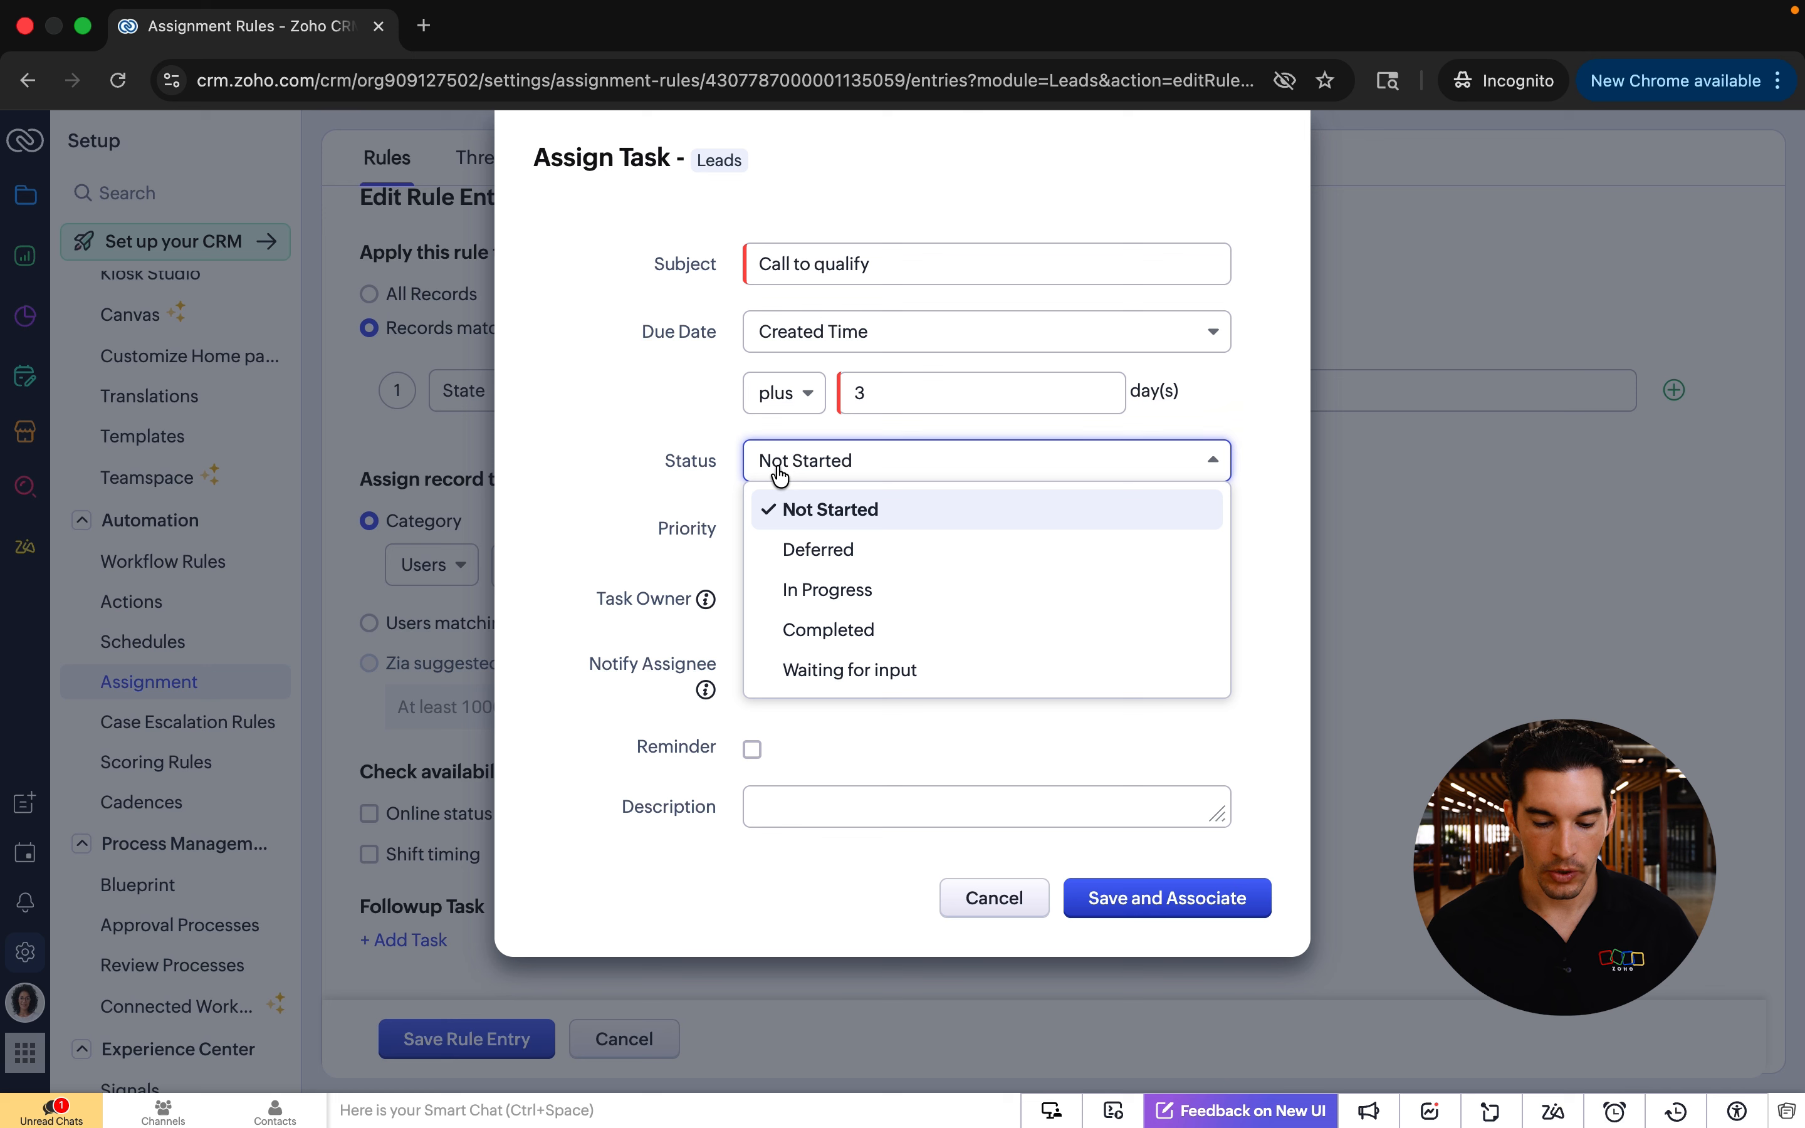
pyautogui.click(611, 464)
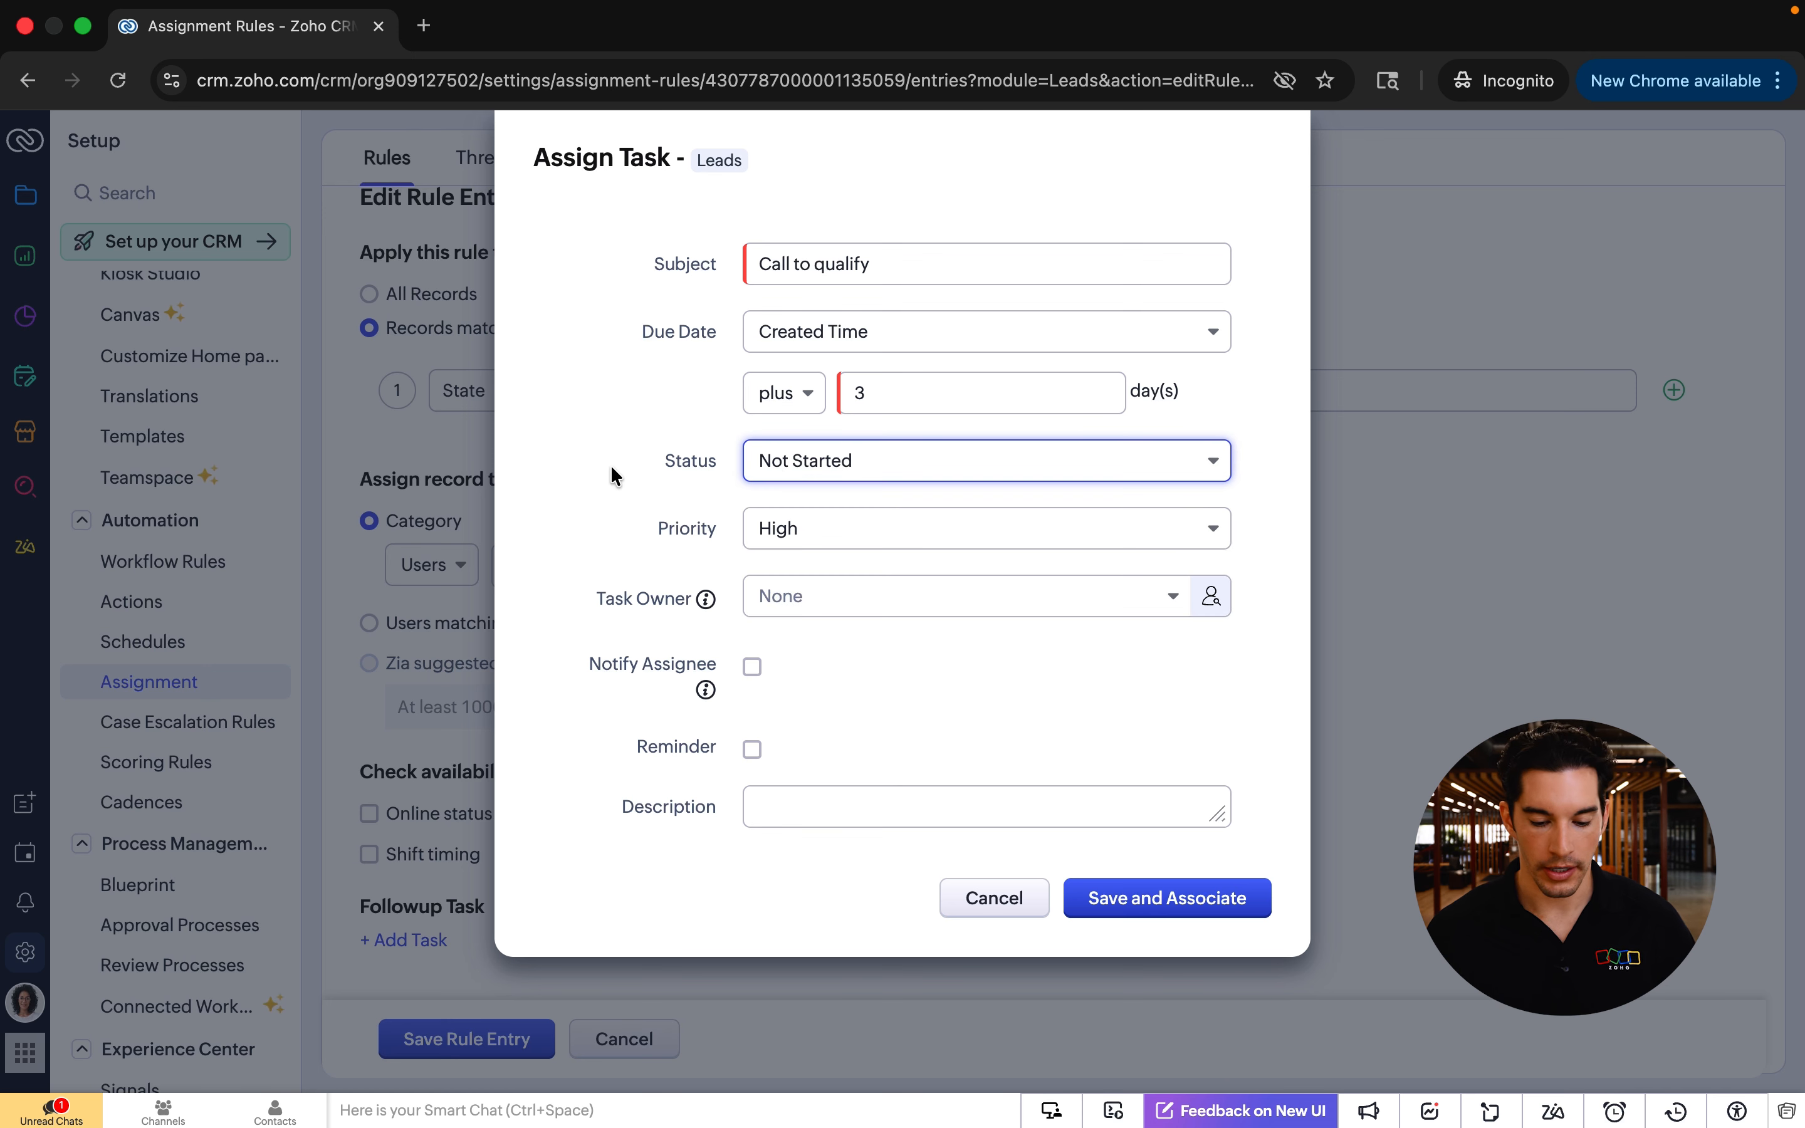
pyautogui.click(808, 537)
pyautogui.click(613, 512)
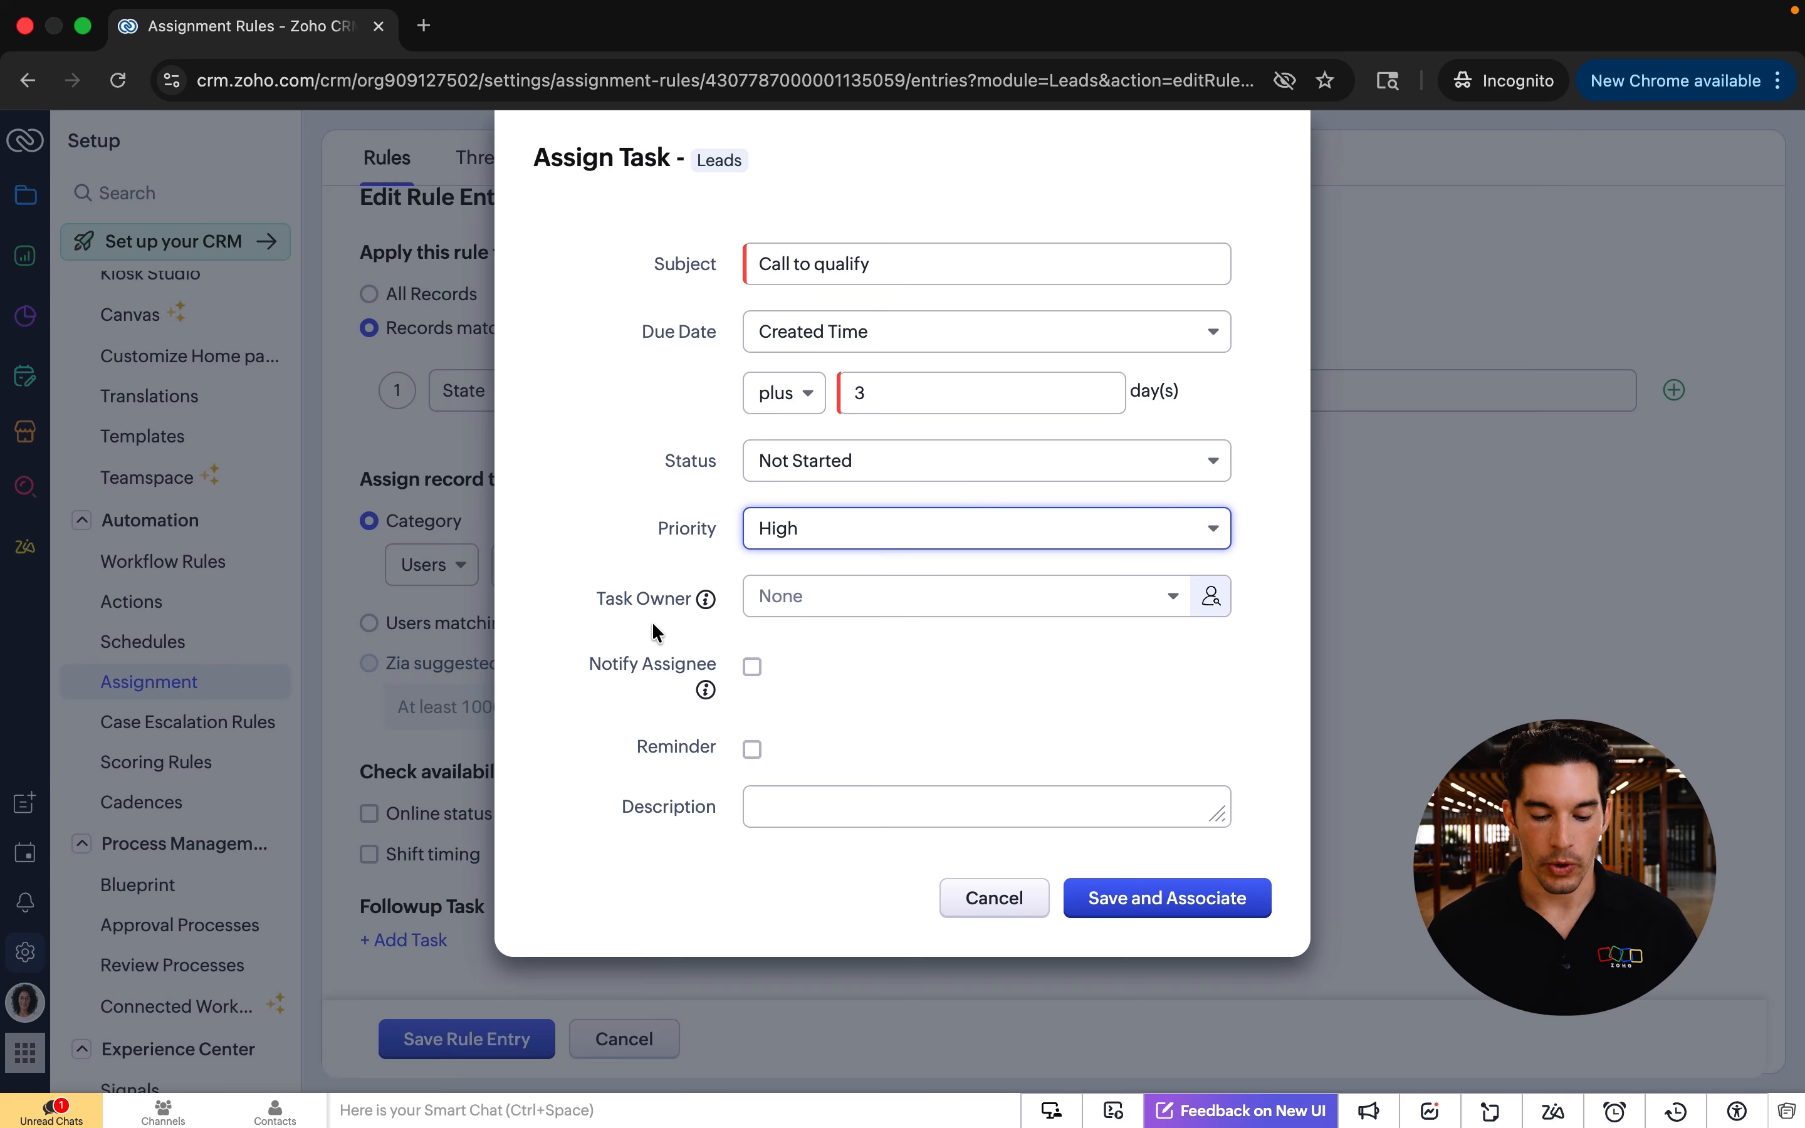
pyautogui.moveTo(710, 599)
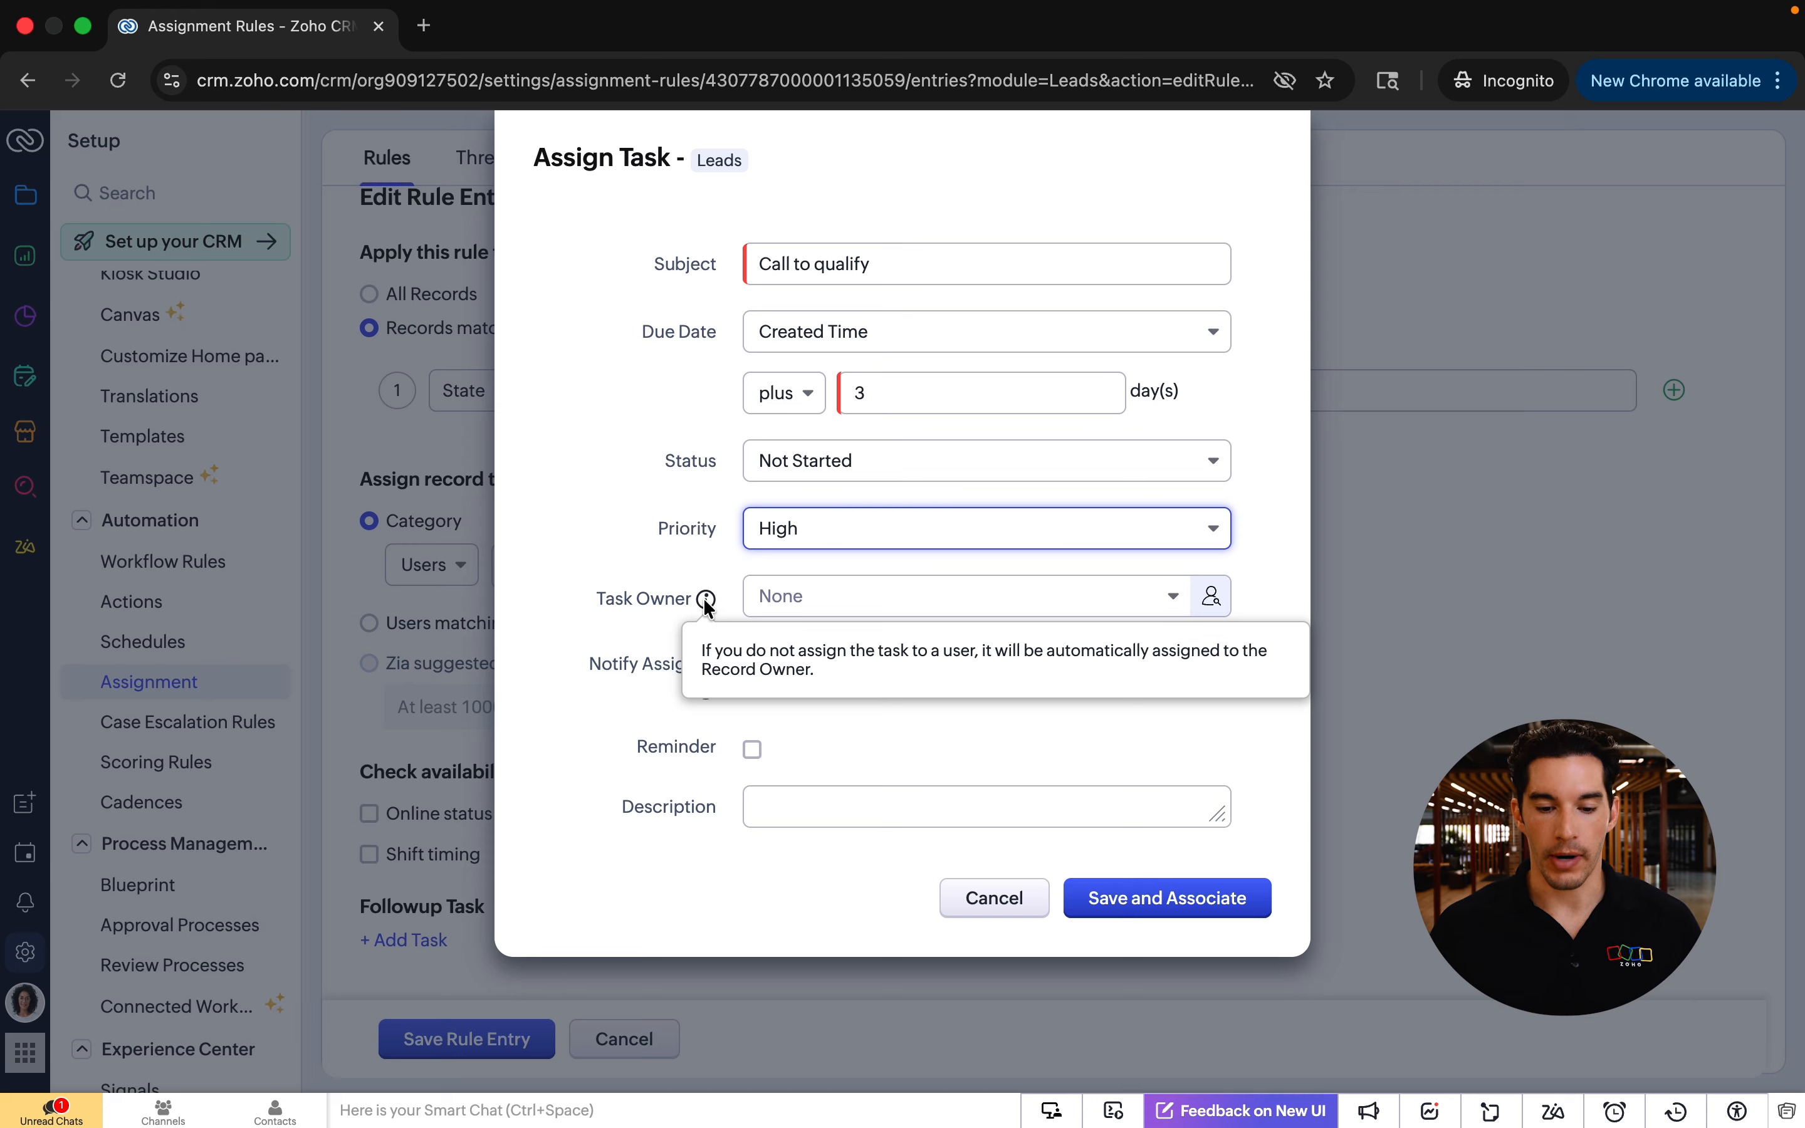
pyautogui.click(776, 613)
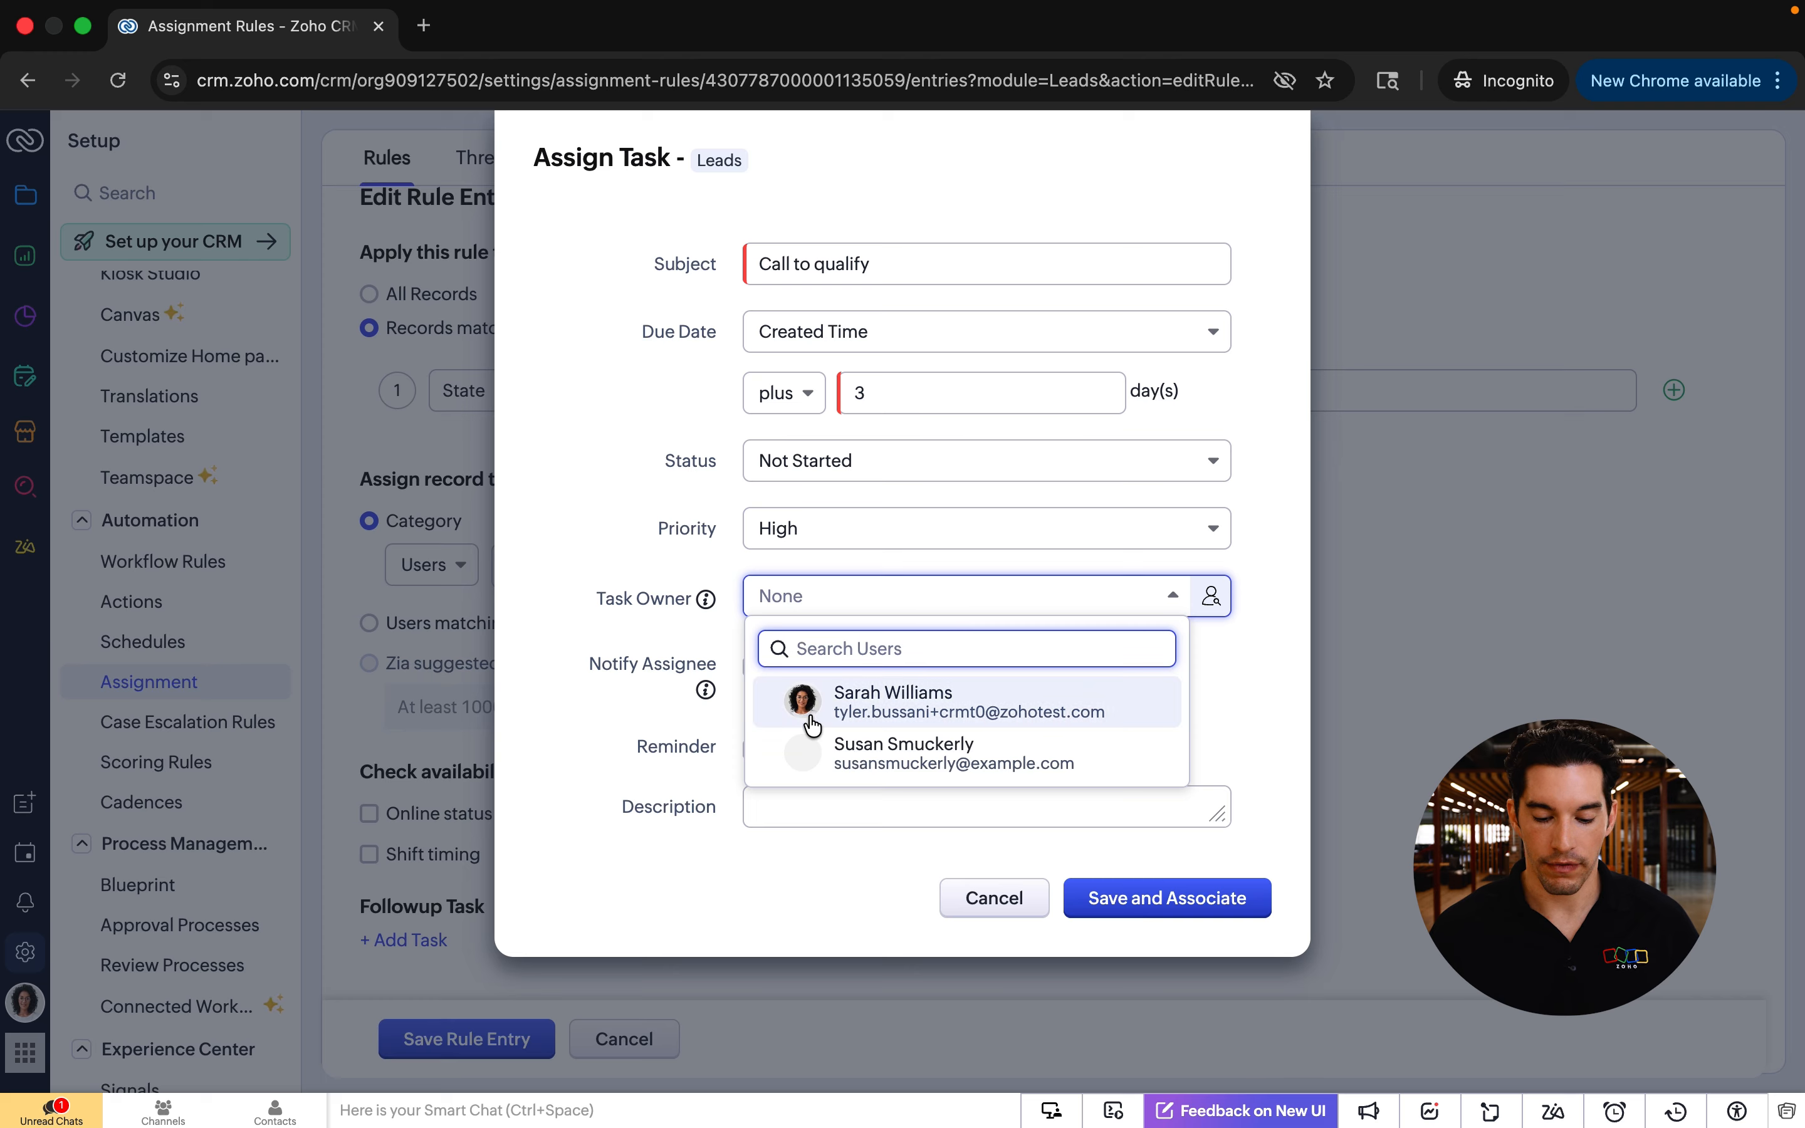
pyautogui.click(567, 497)
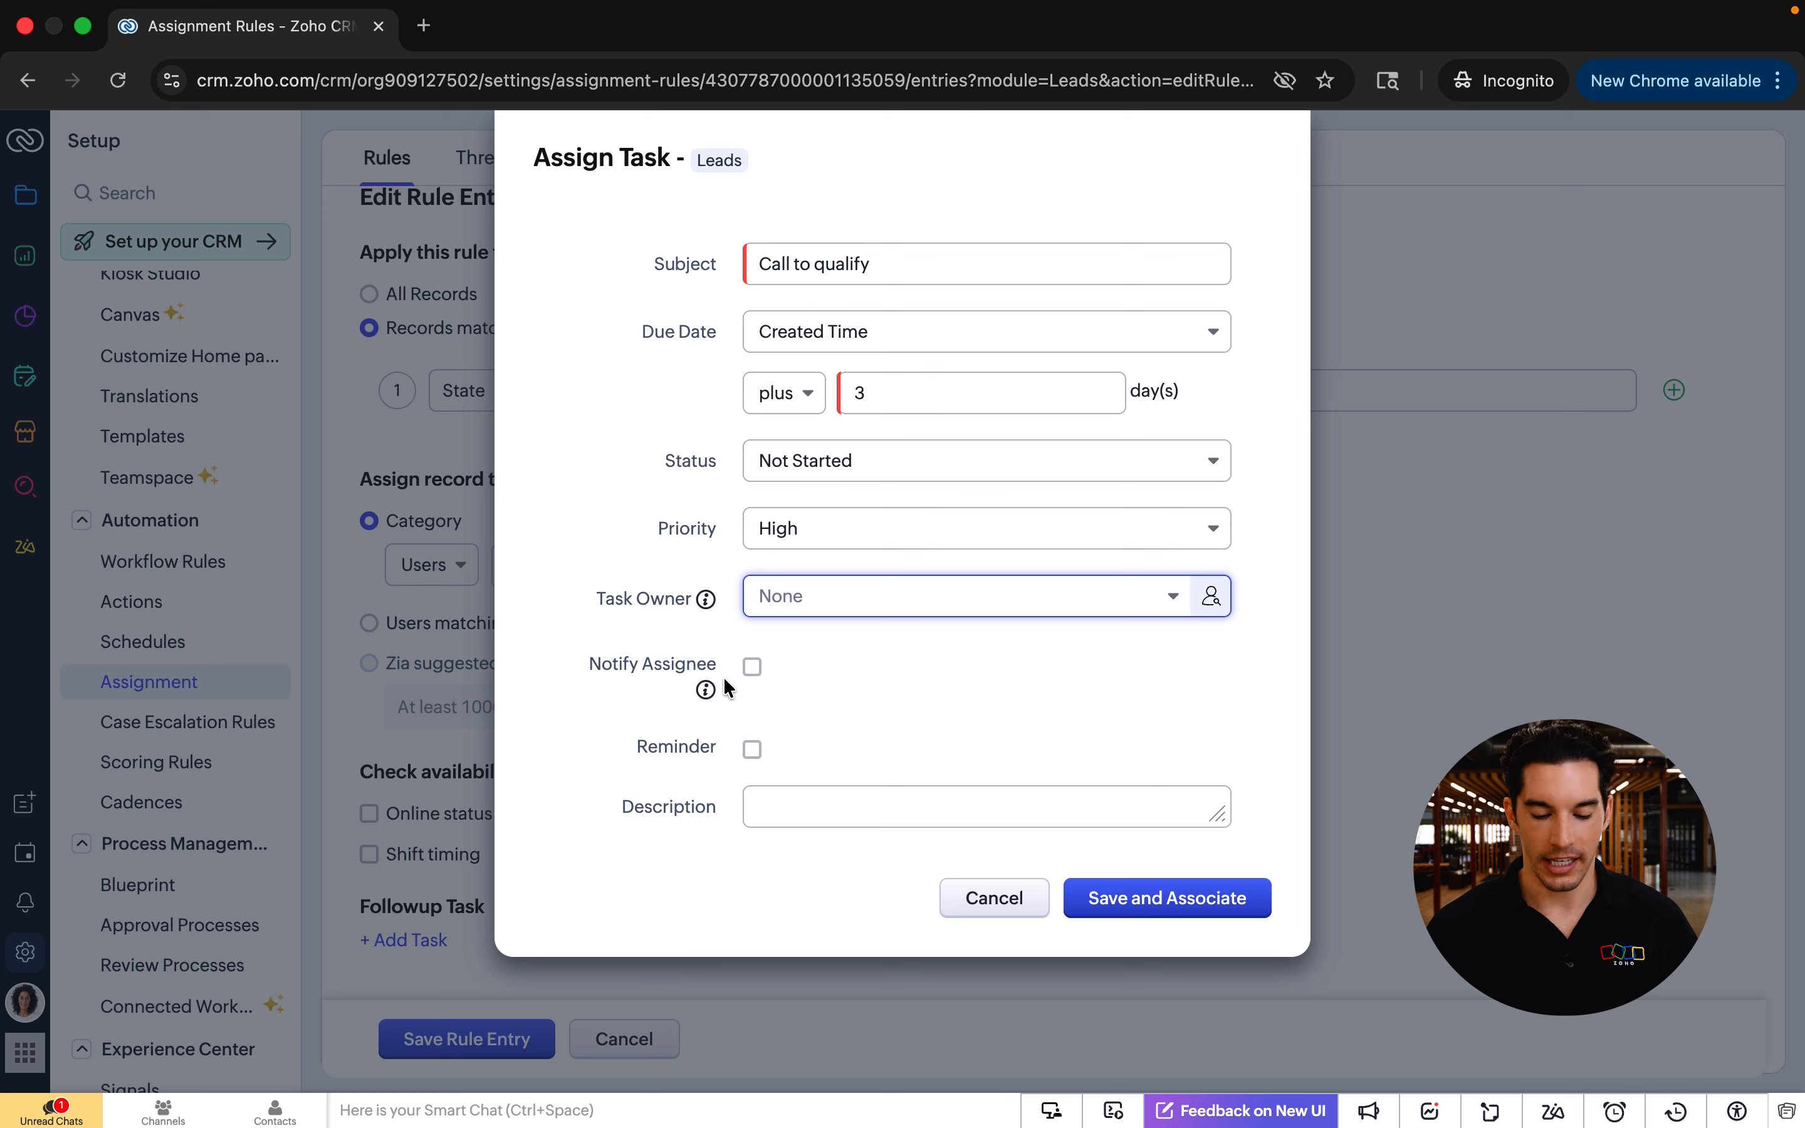
# Turn on Notify Assignee for the follow-up task and leave its reminder off.
pyautogui.click(753, 667)
pyautogui.moveTo(707, 694)
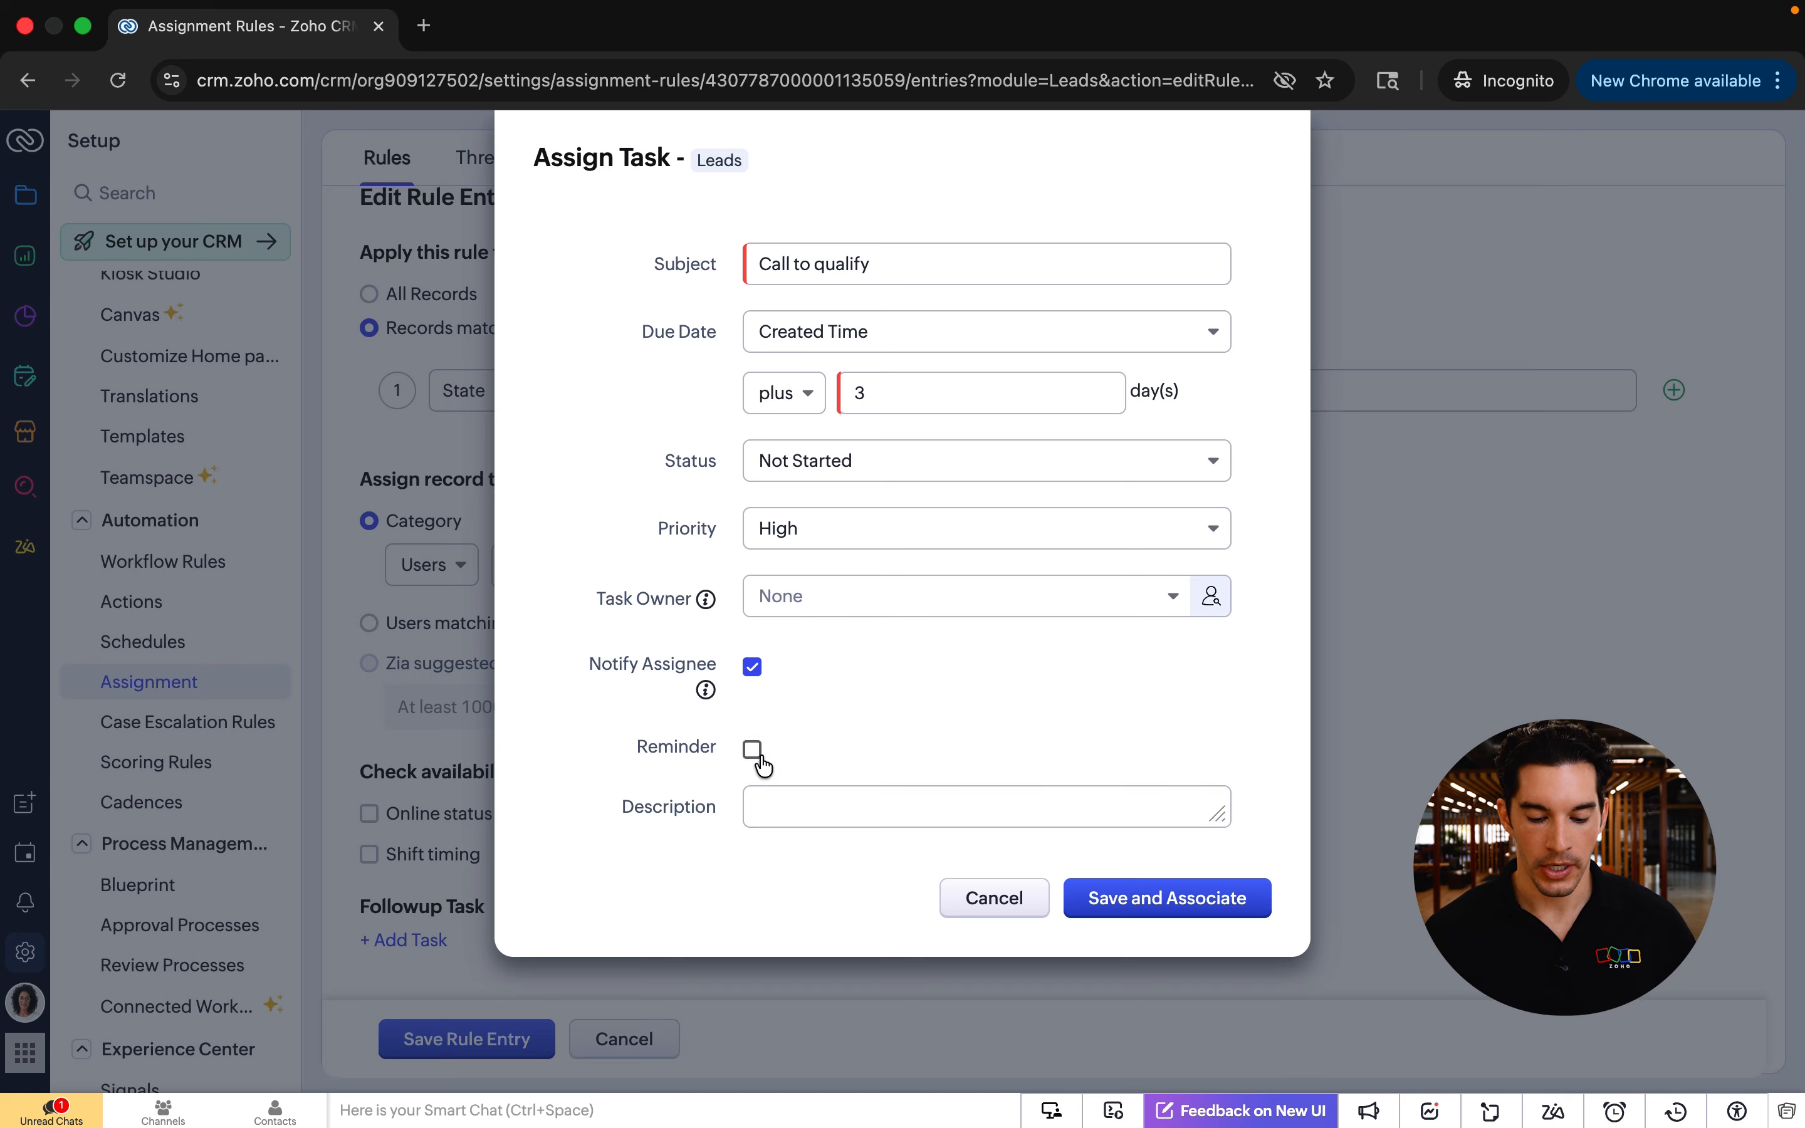
pyautogui.click(753, 749)
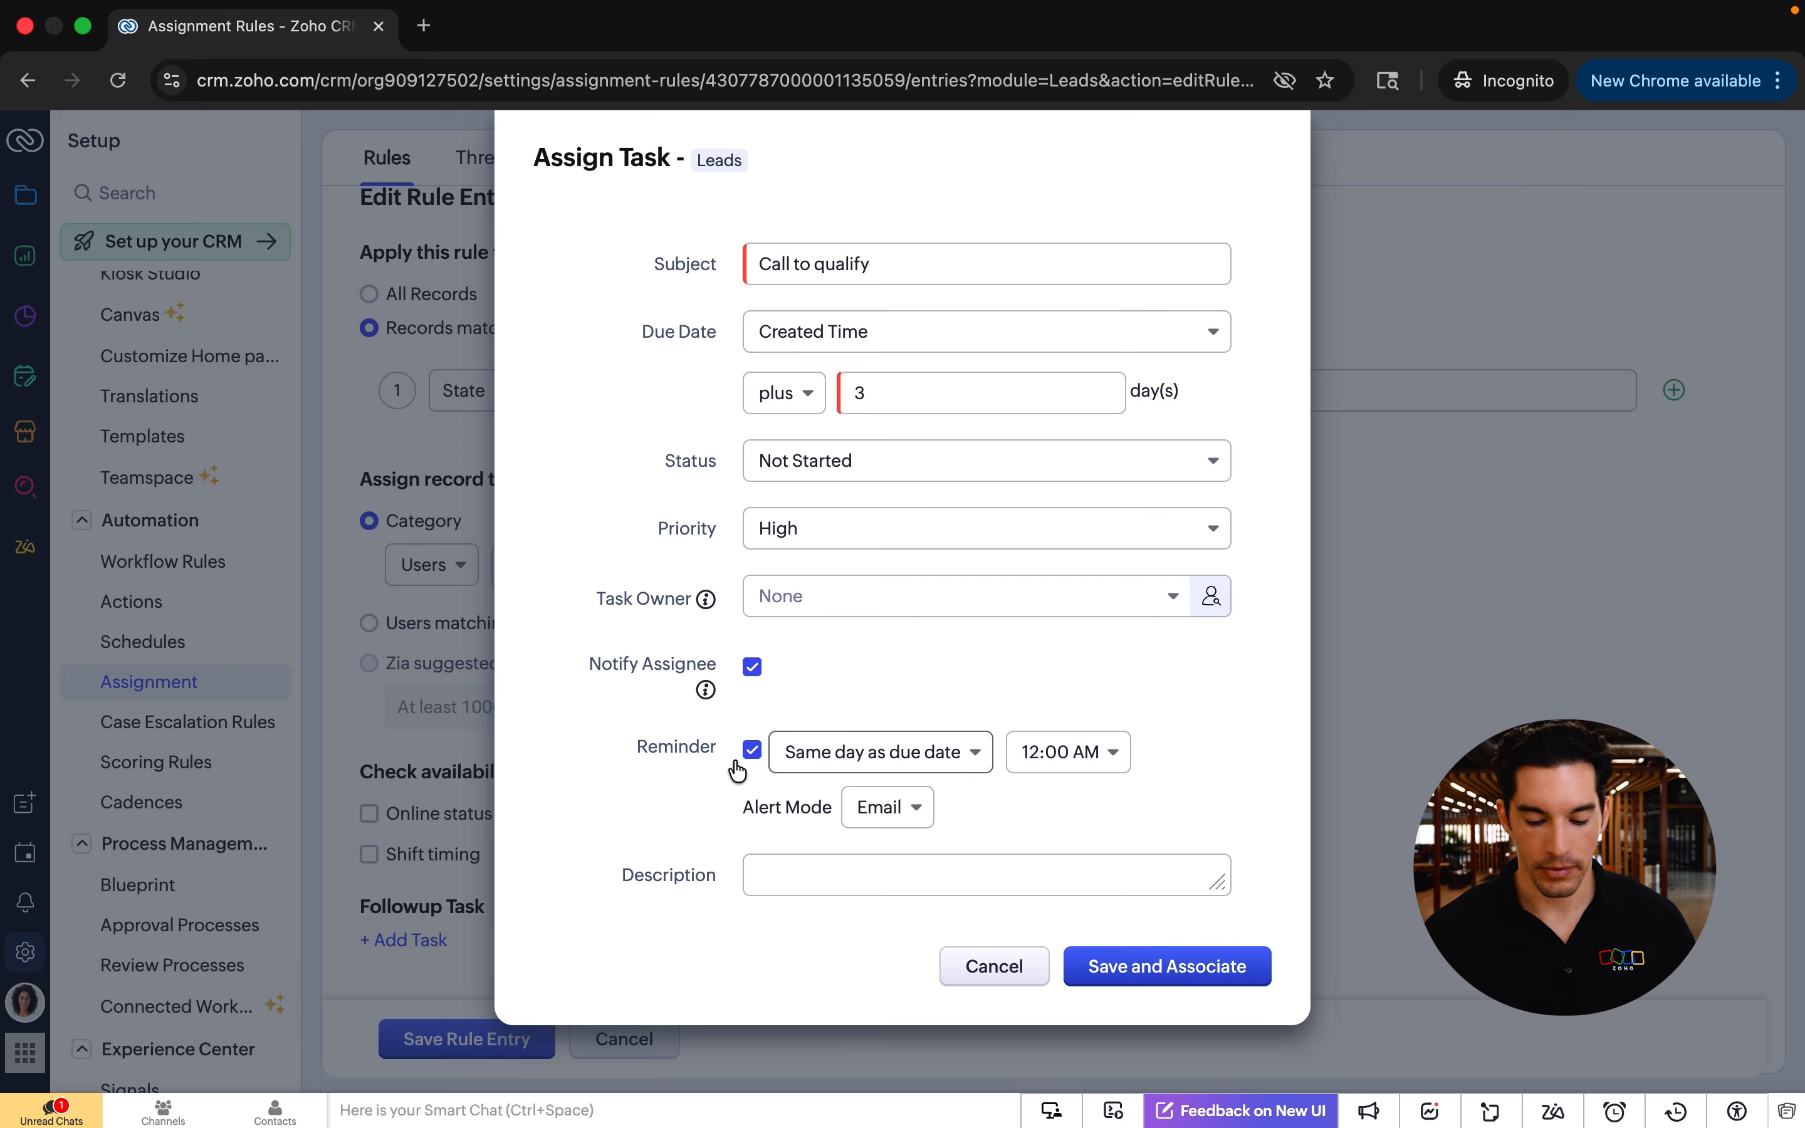
pyautogui.click(753, 750)
# Enter the task description "Call this lead to qualify them", then save the task and associate it with the rule entry.
pyautogui.click(781, 828)
pyautogui.write('Call this lead ')
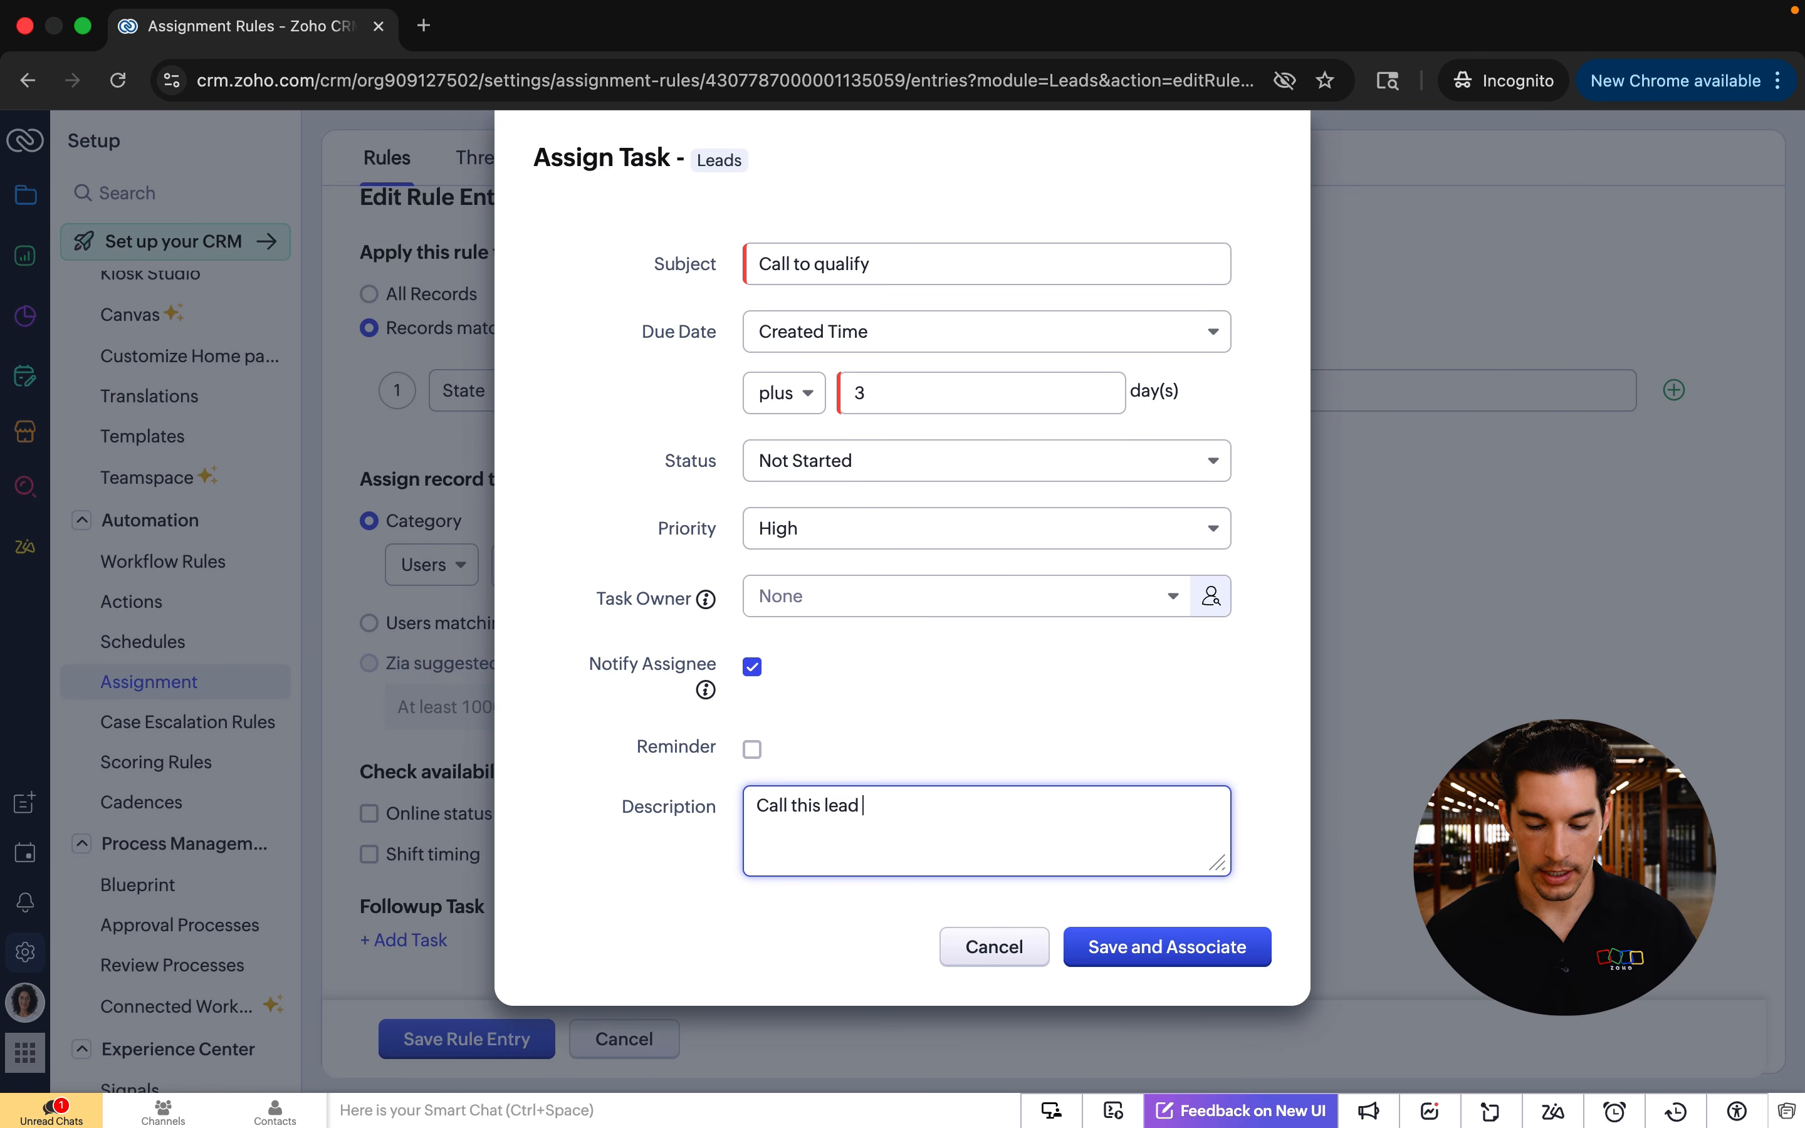
pyautogui.write('to qual')
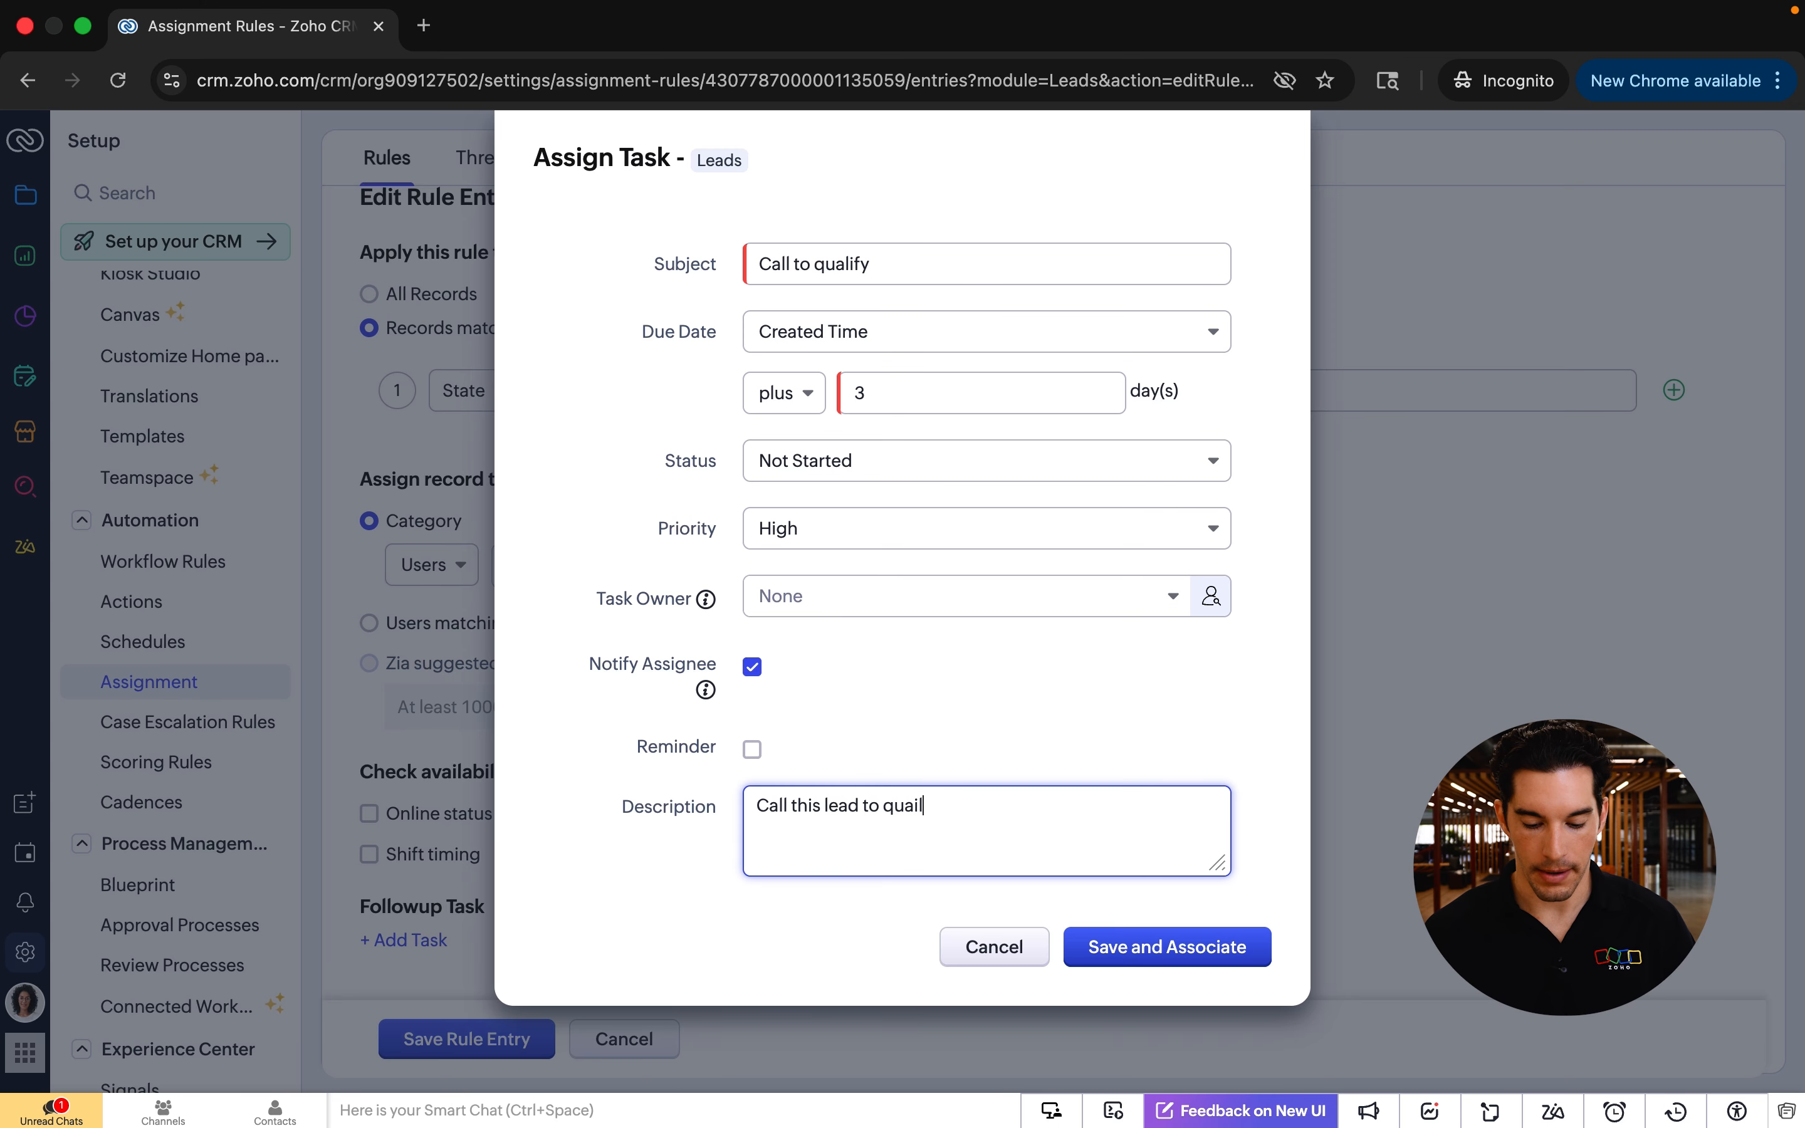
pyautogui.write('ify them')
pyautogui.click(1094, 941)
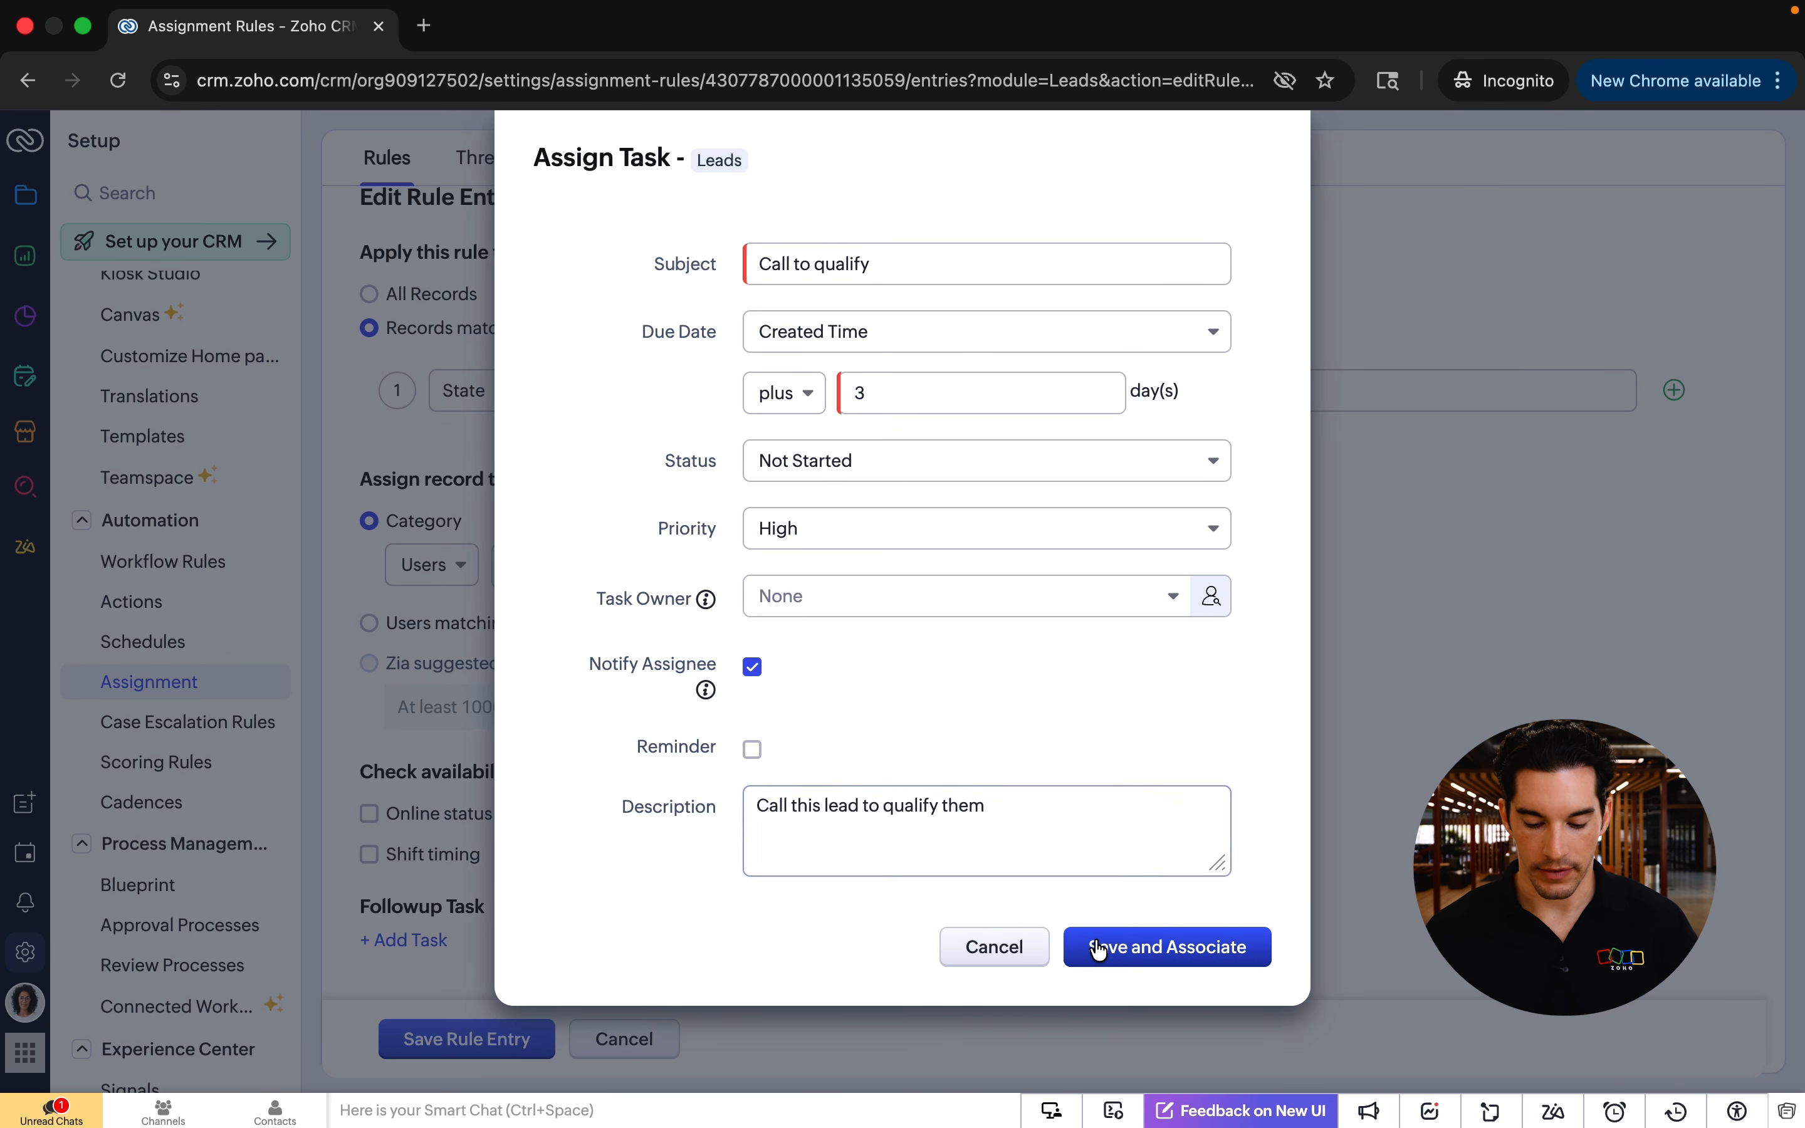
# Review the California rule entry's settings and save the entry.
pyautogui.scroll(-1, 542, 892)
pyautogui.scroll(3, 641, 858)
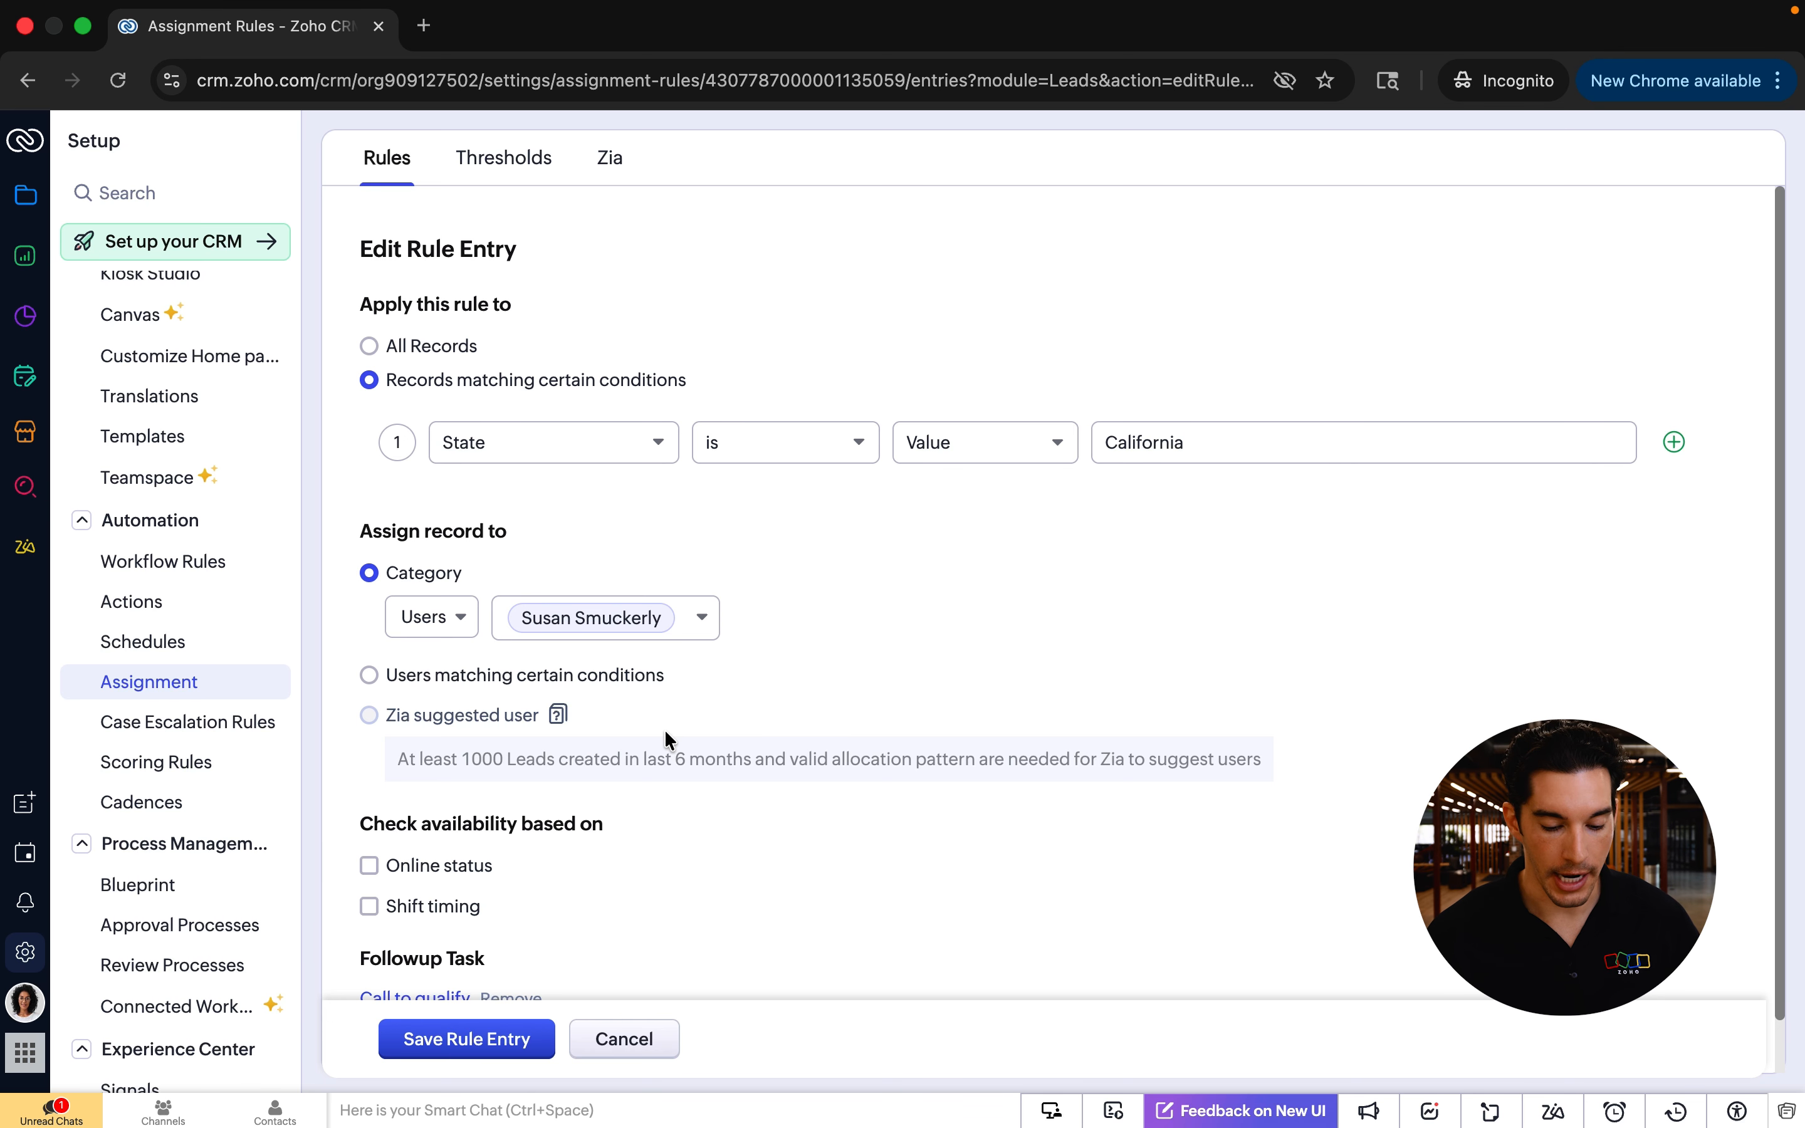
pyautogui.scroll(-2, 671, 858)
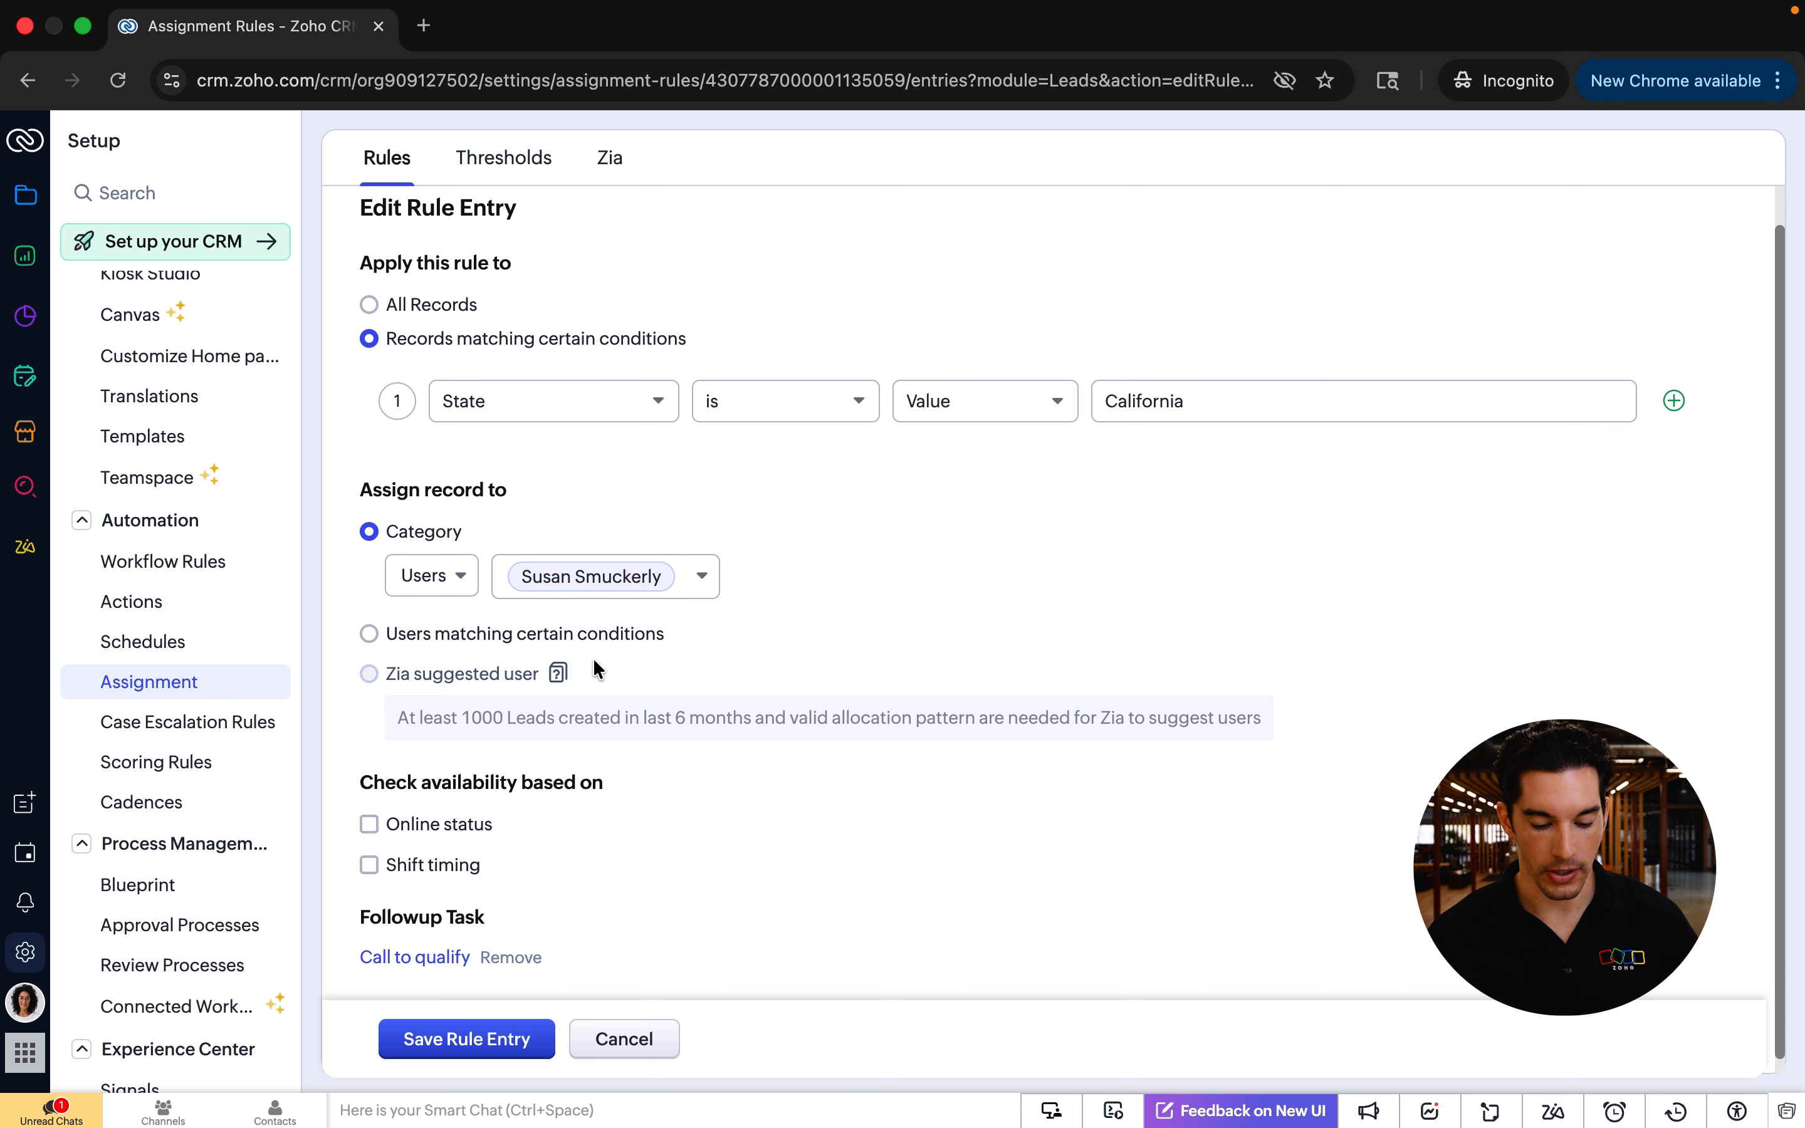
pyautogui.scroll(-1, 592, 658)
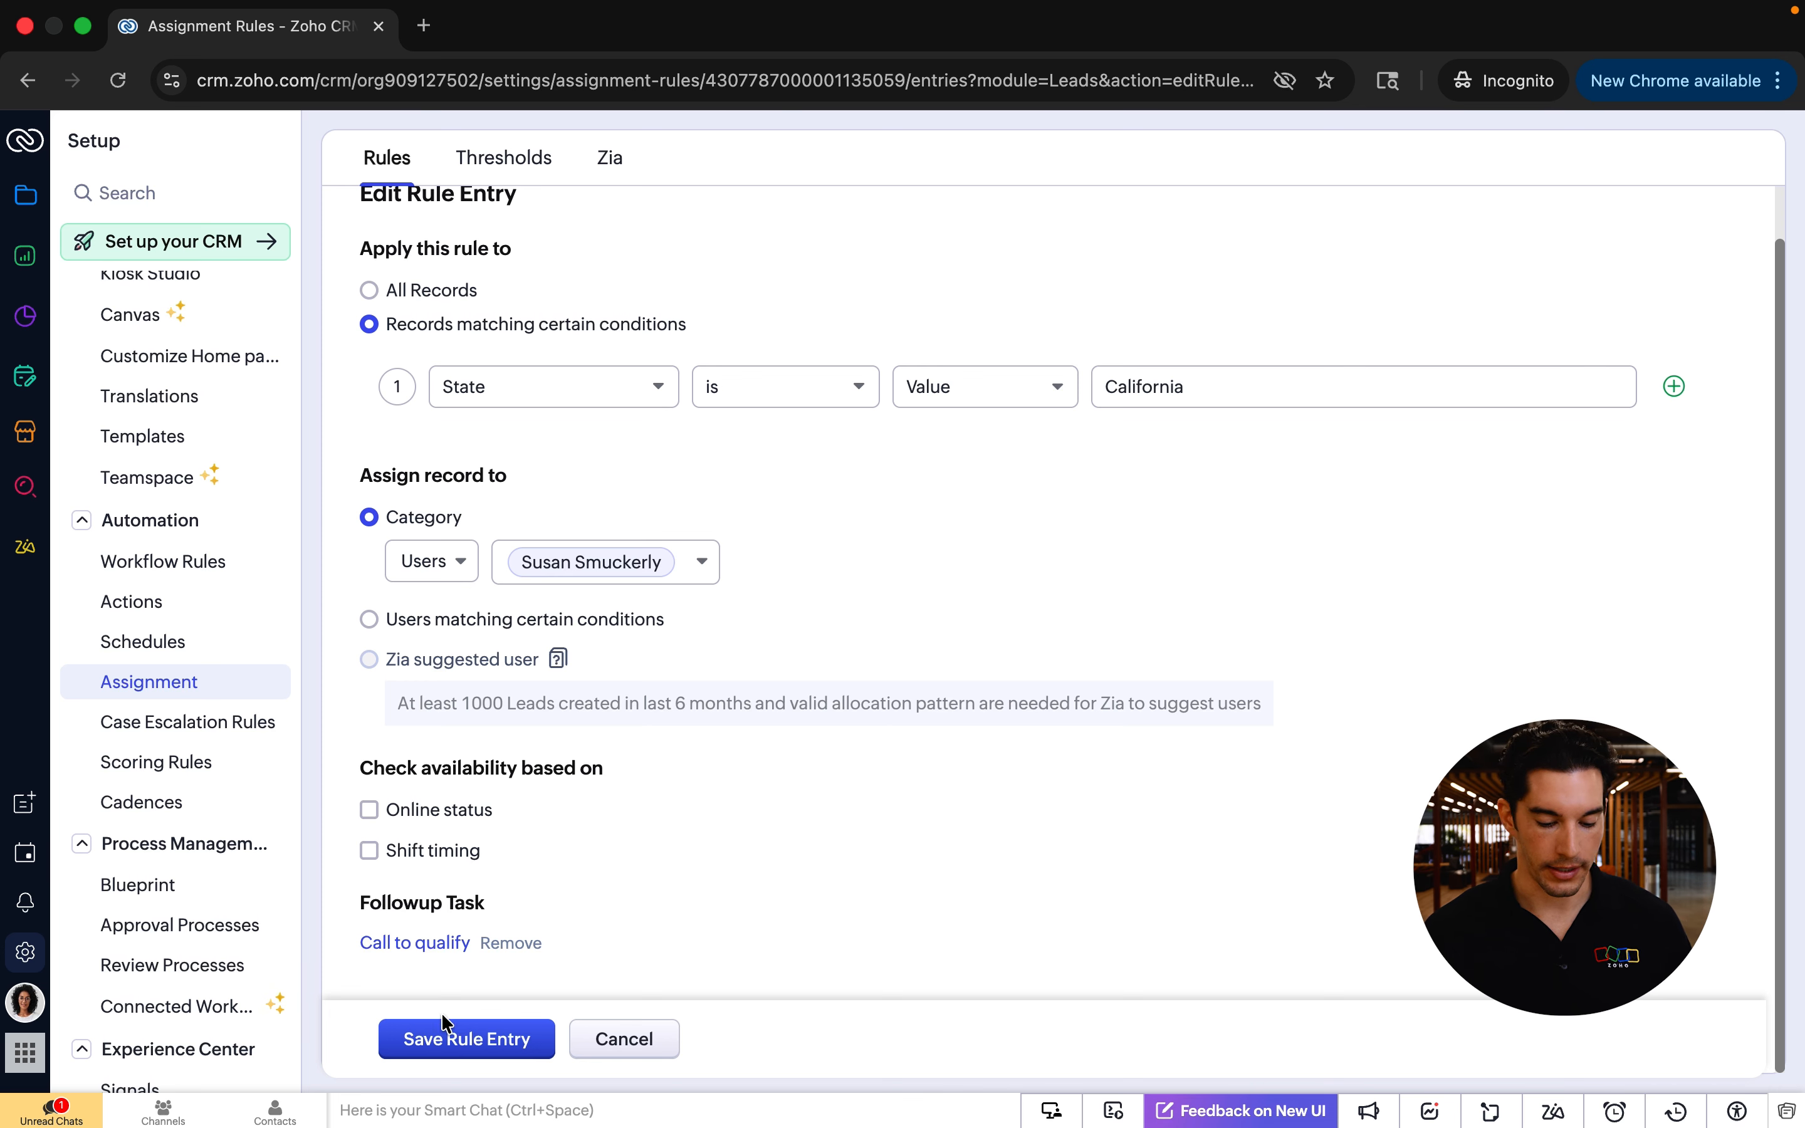
pyautogui.click(436, 1045)
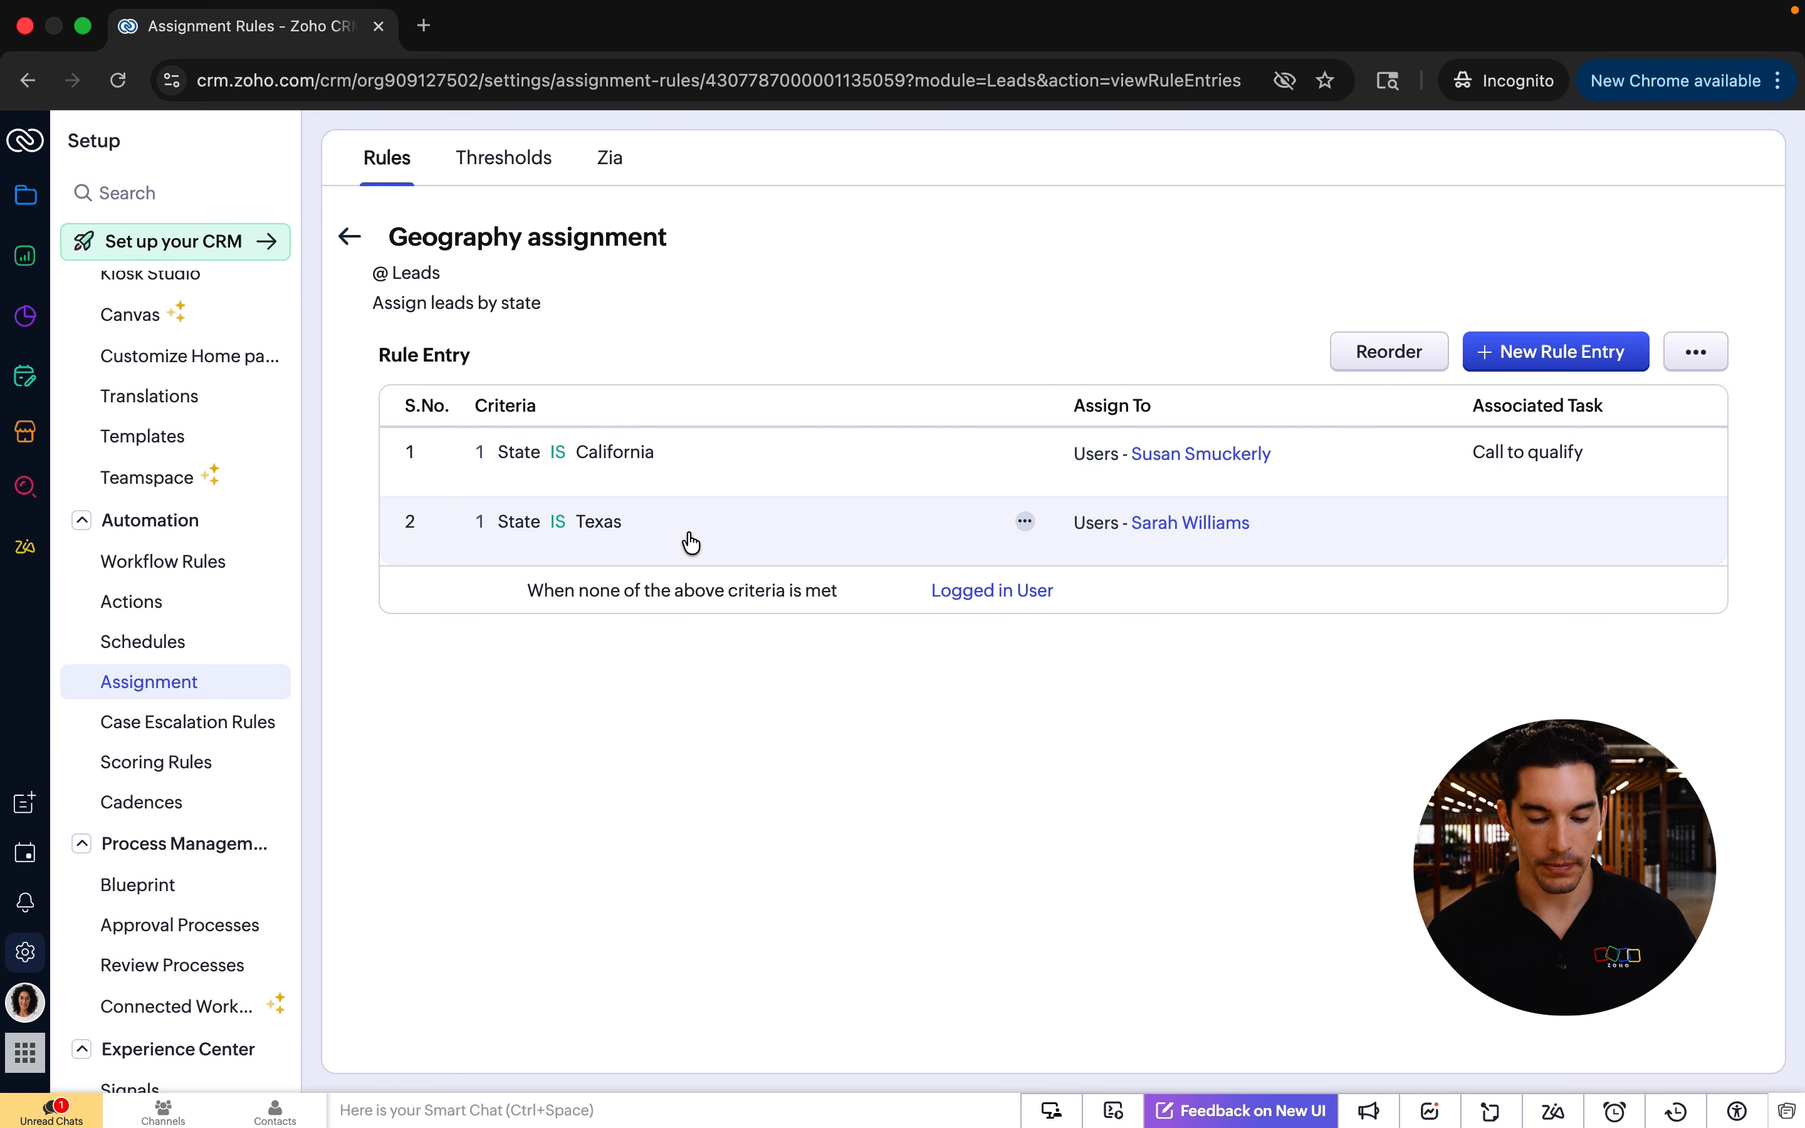
# Associate the existing "Call to qualify" task with the Texas rule entry and save the entry.
pyautogui.click(806, 522)
pyautogui.scroll(-2, 660, 708)
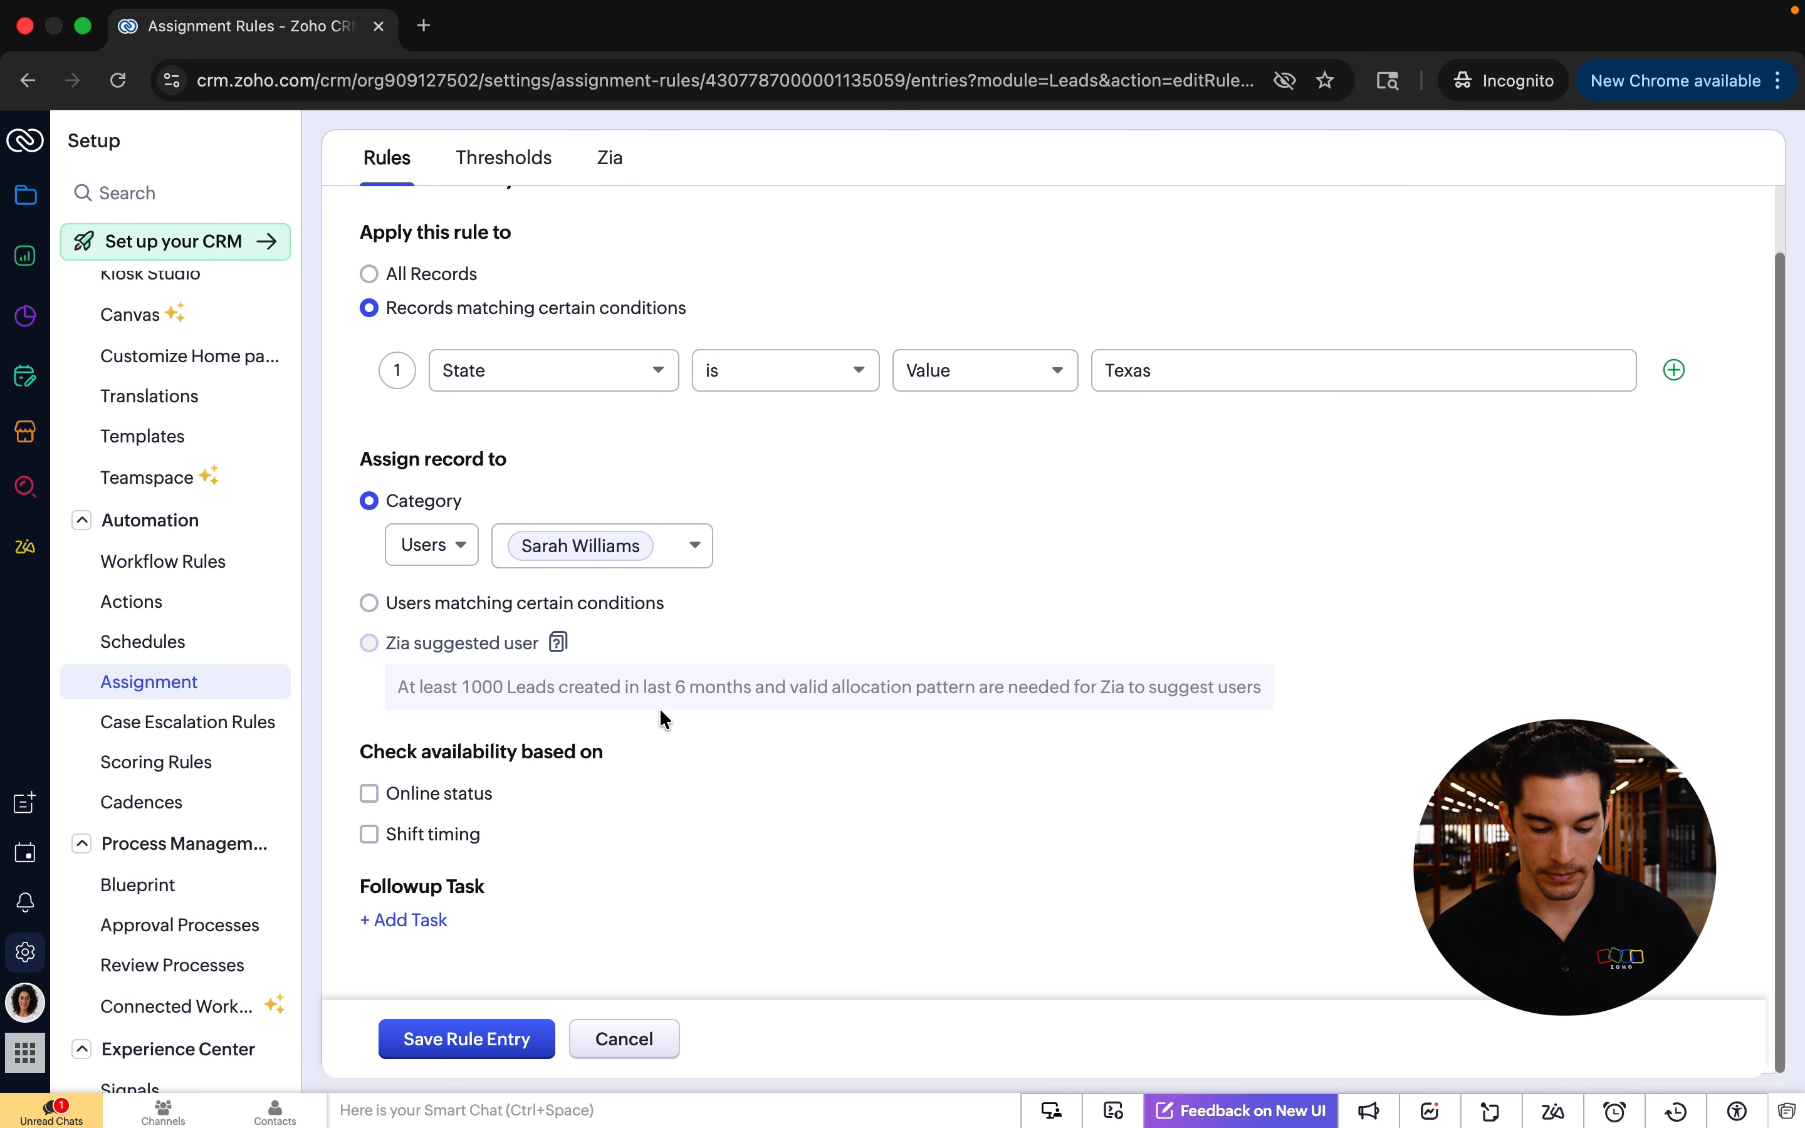
pyautogui.click(421, 924)
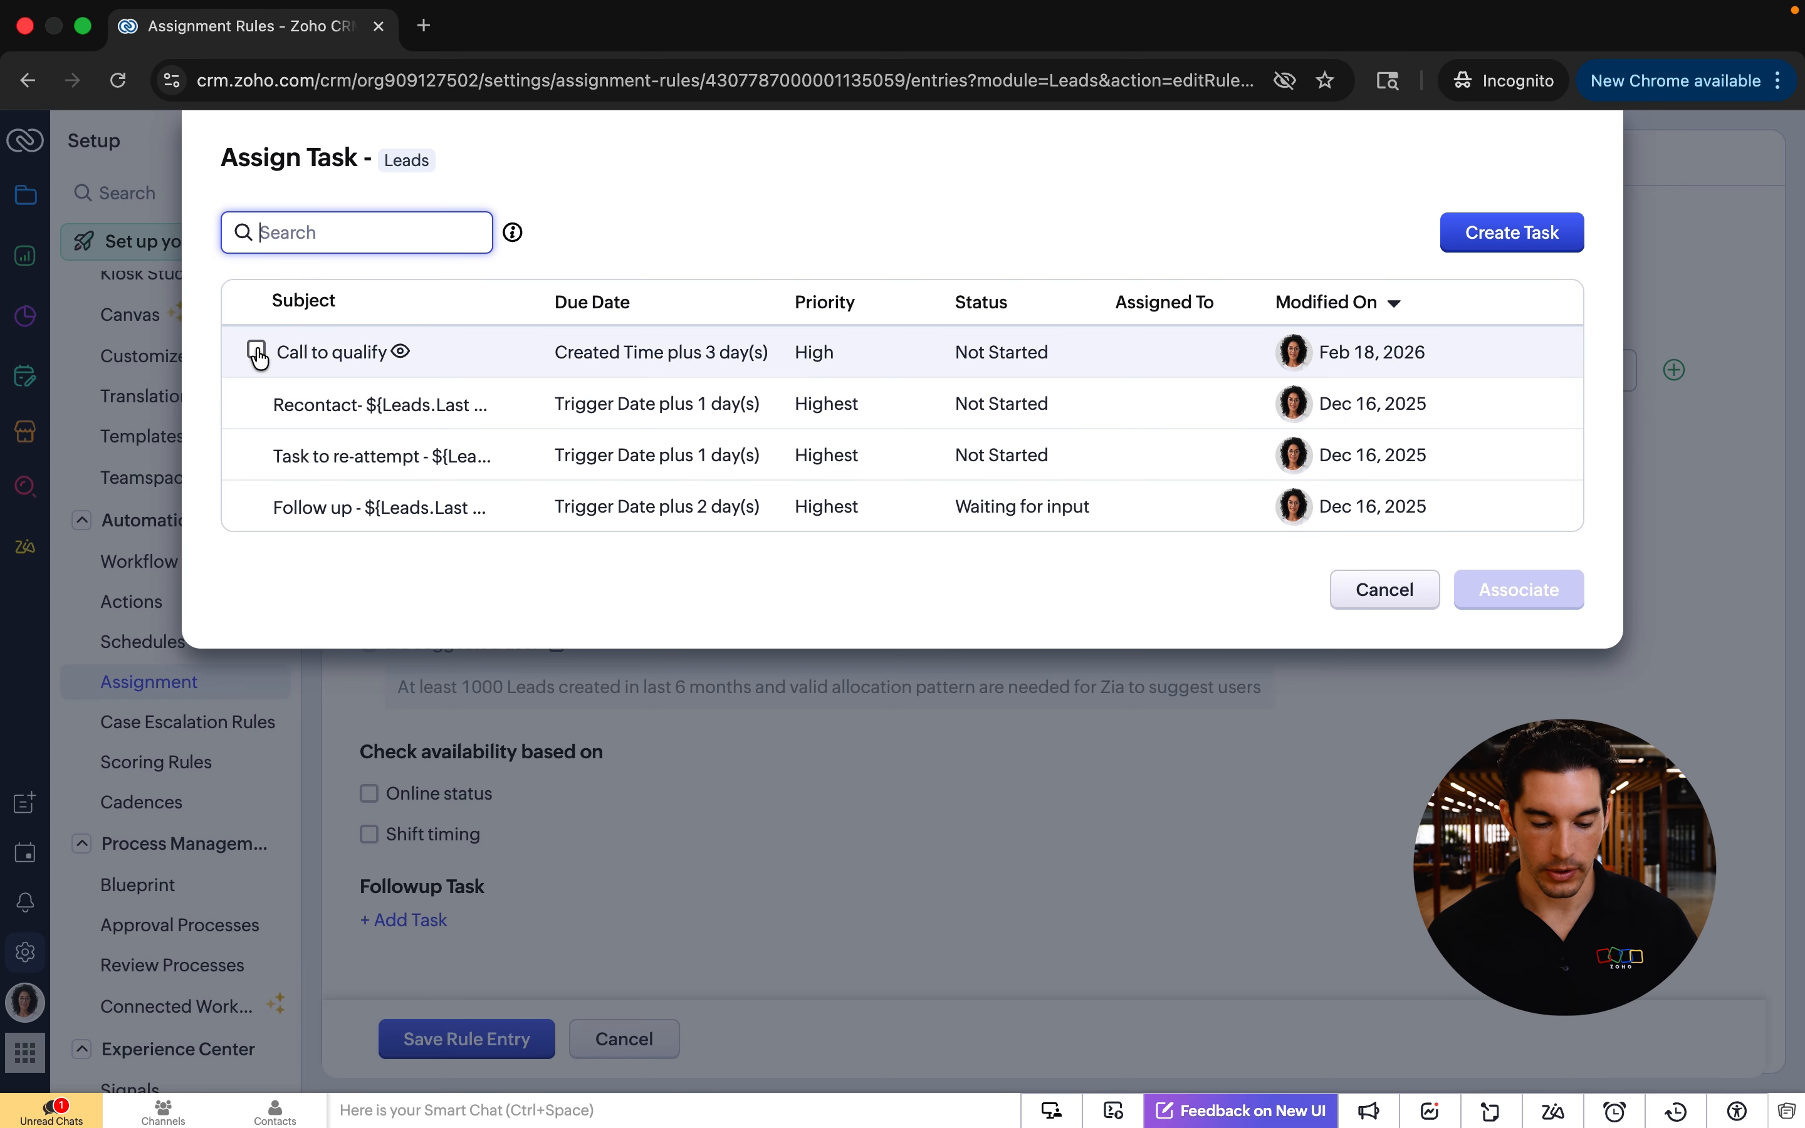
pyautogui.click(256, 350)
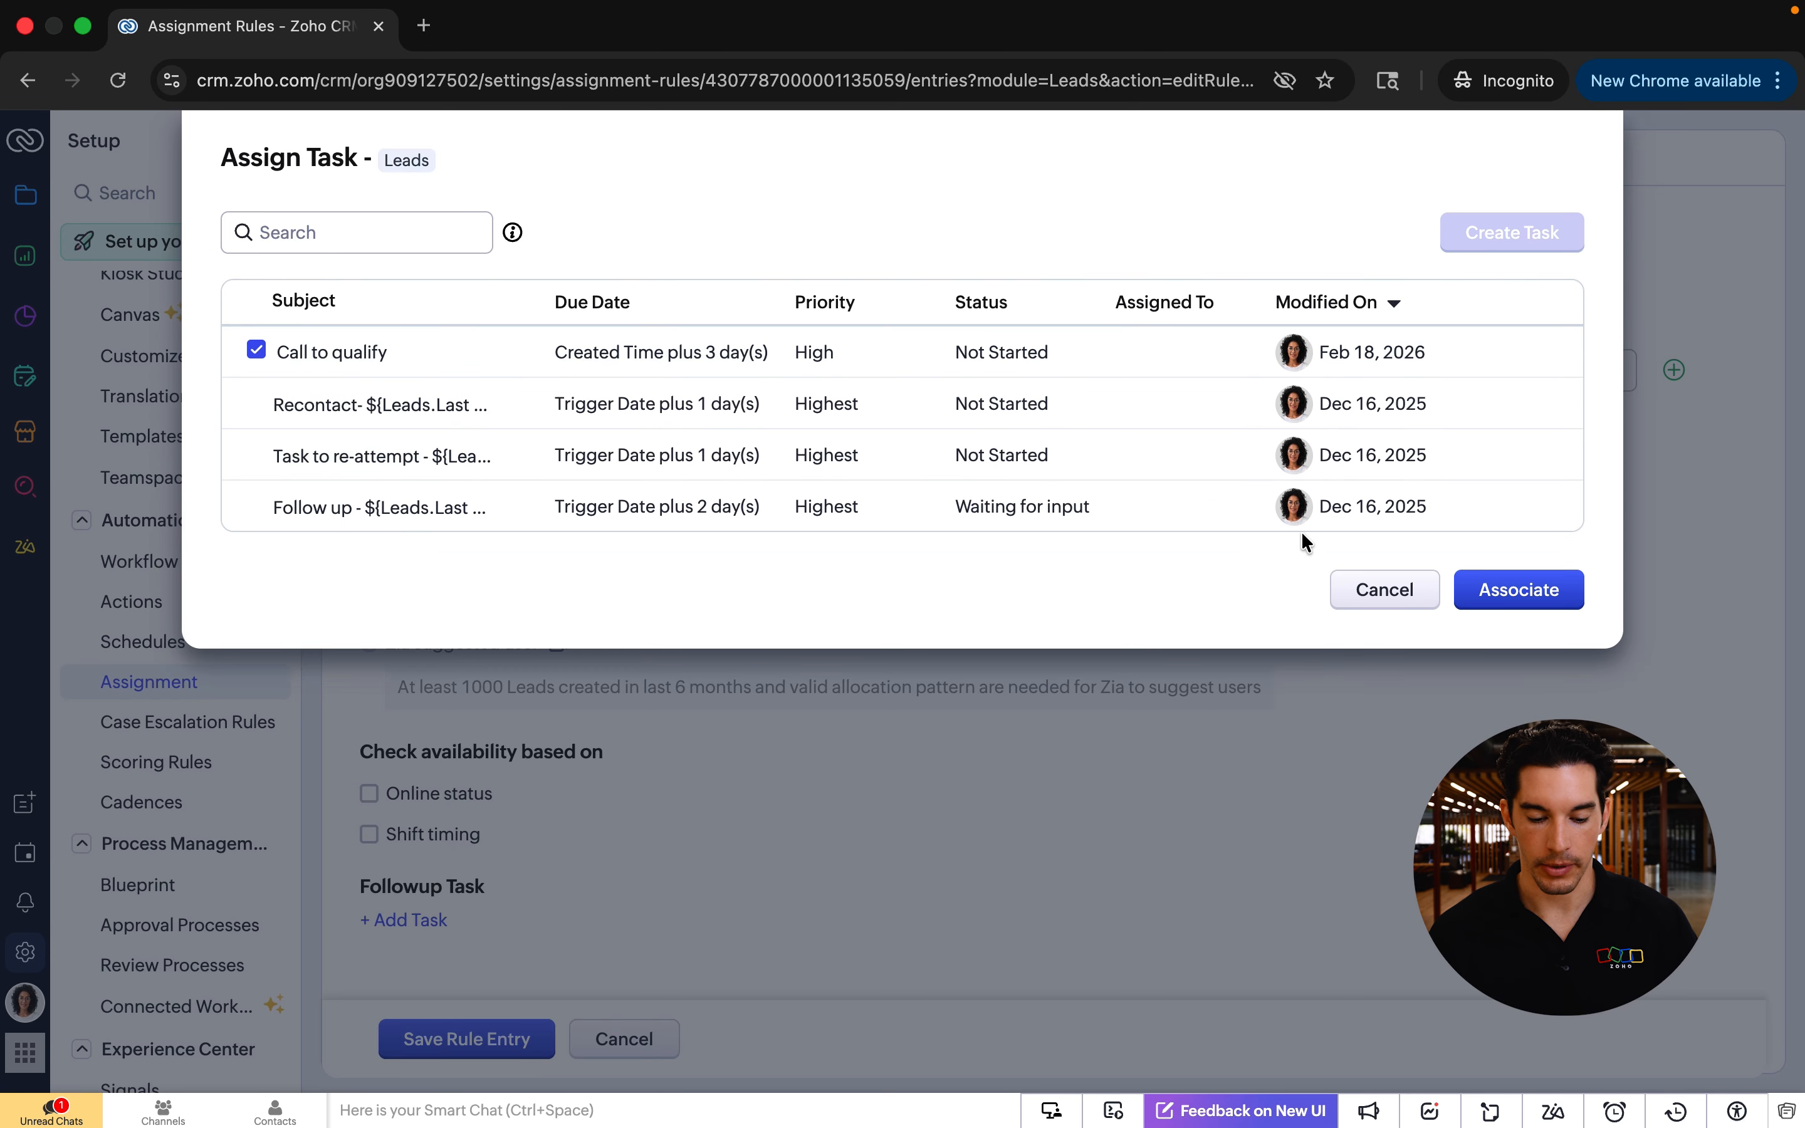
pyautogui.click(1499, 589)
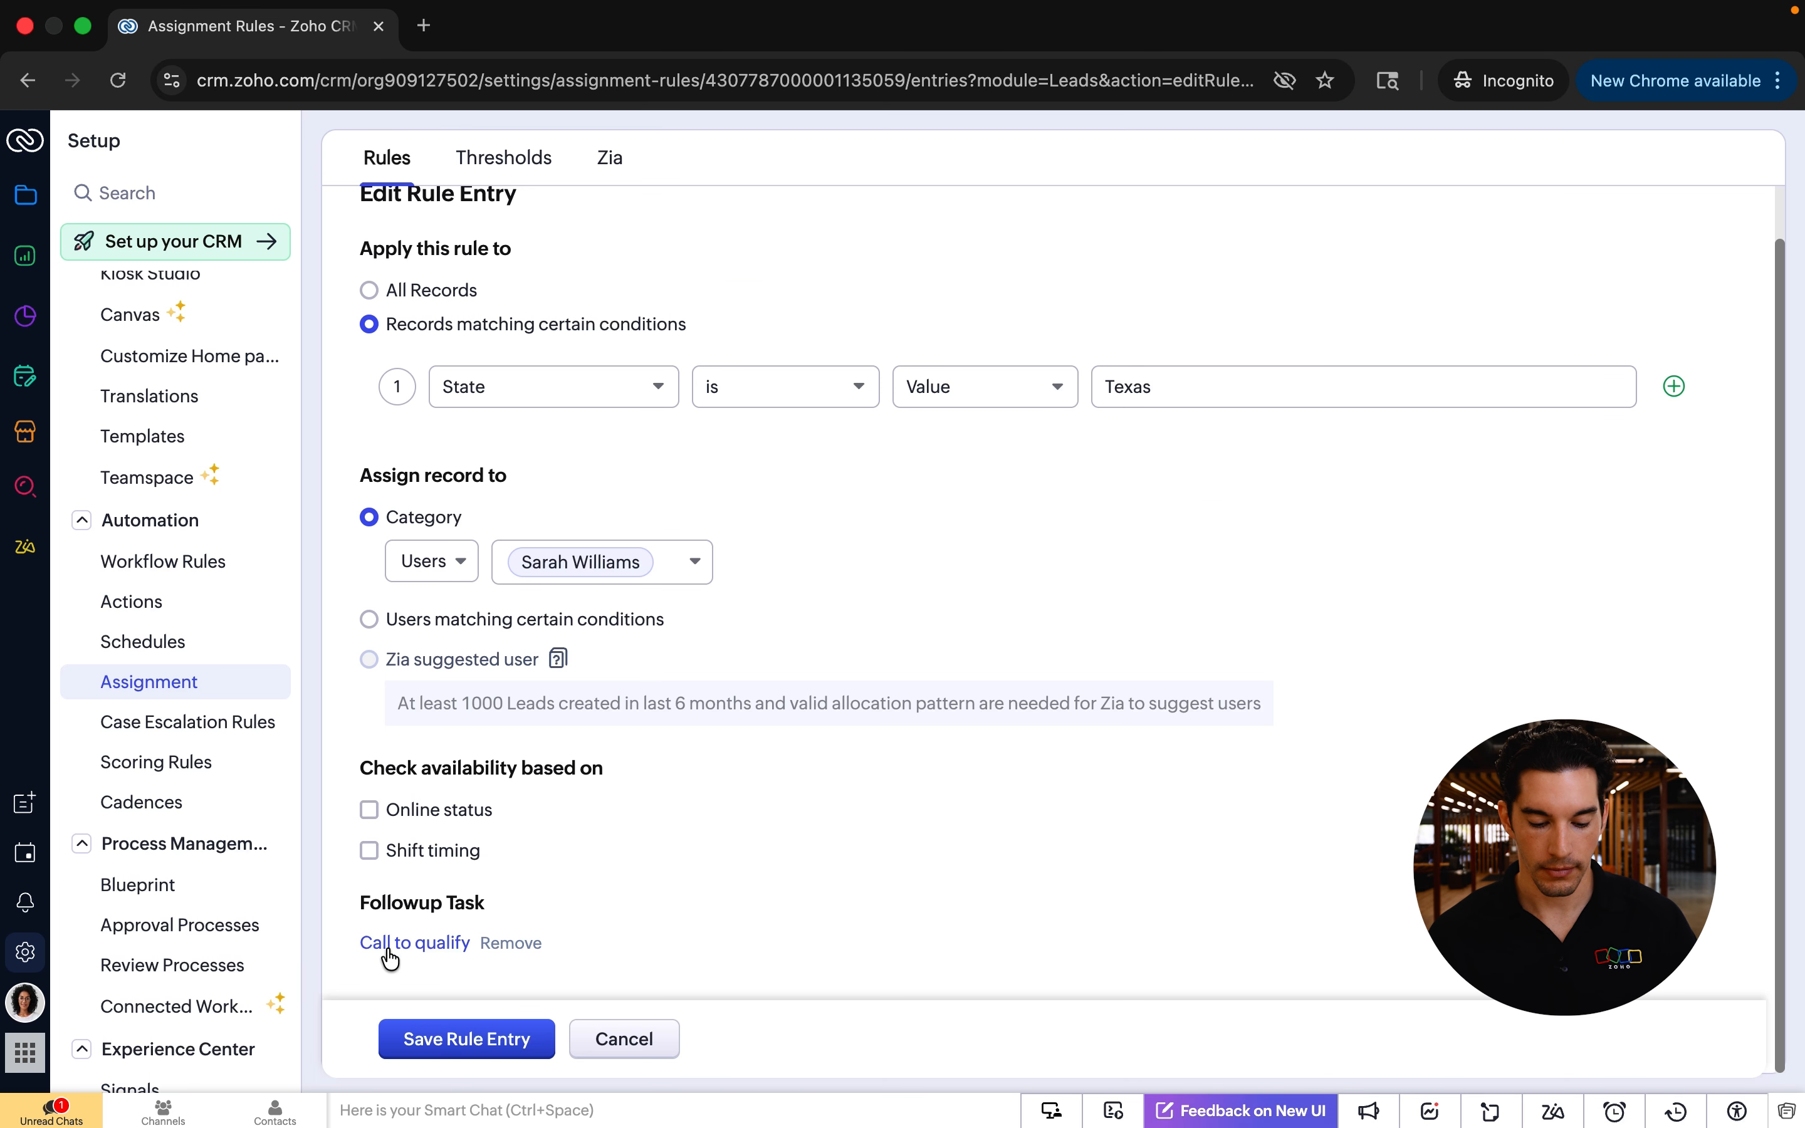
pyautogui.click(432, 1039)
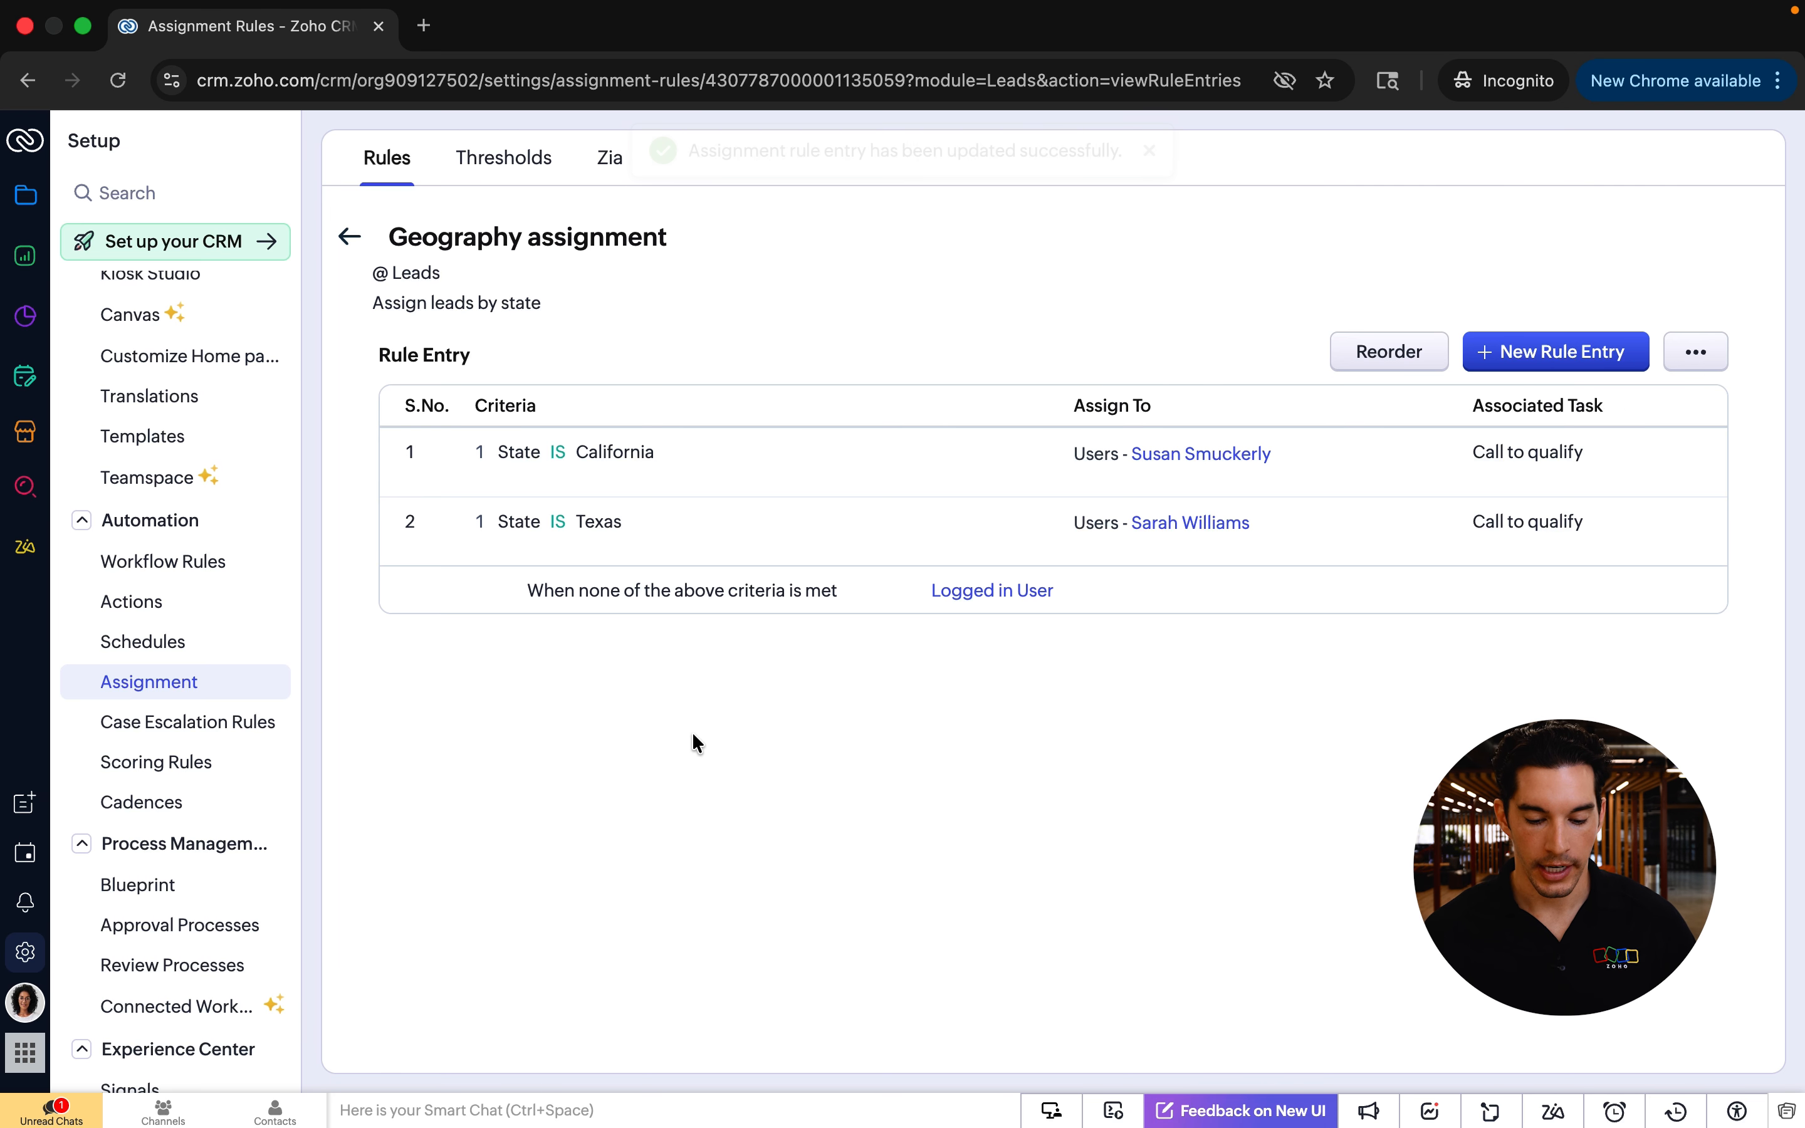
# Reopen the Texas rule entry and remove its follow-up task.
pyautogui.click(775, 543)
pyautogui.scroll(-1, 603, 804)
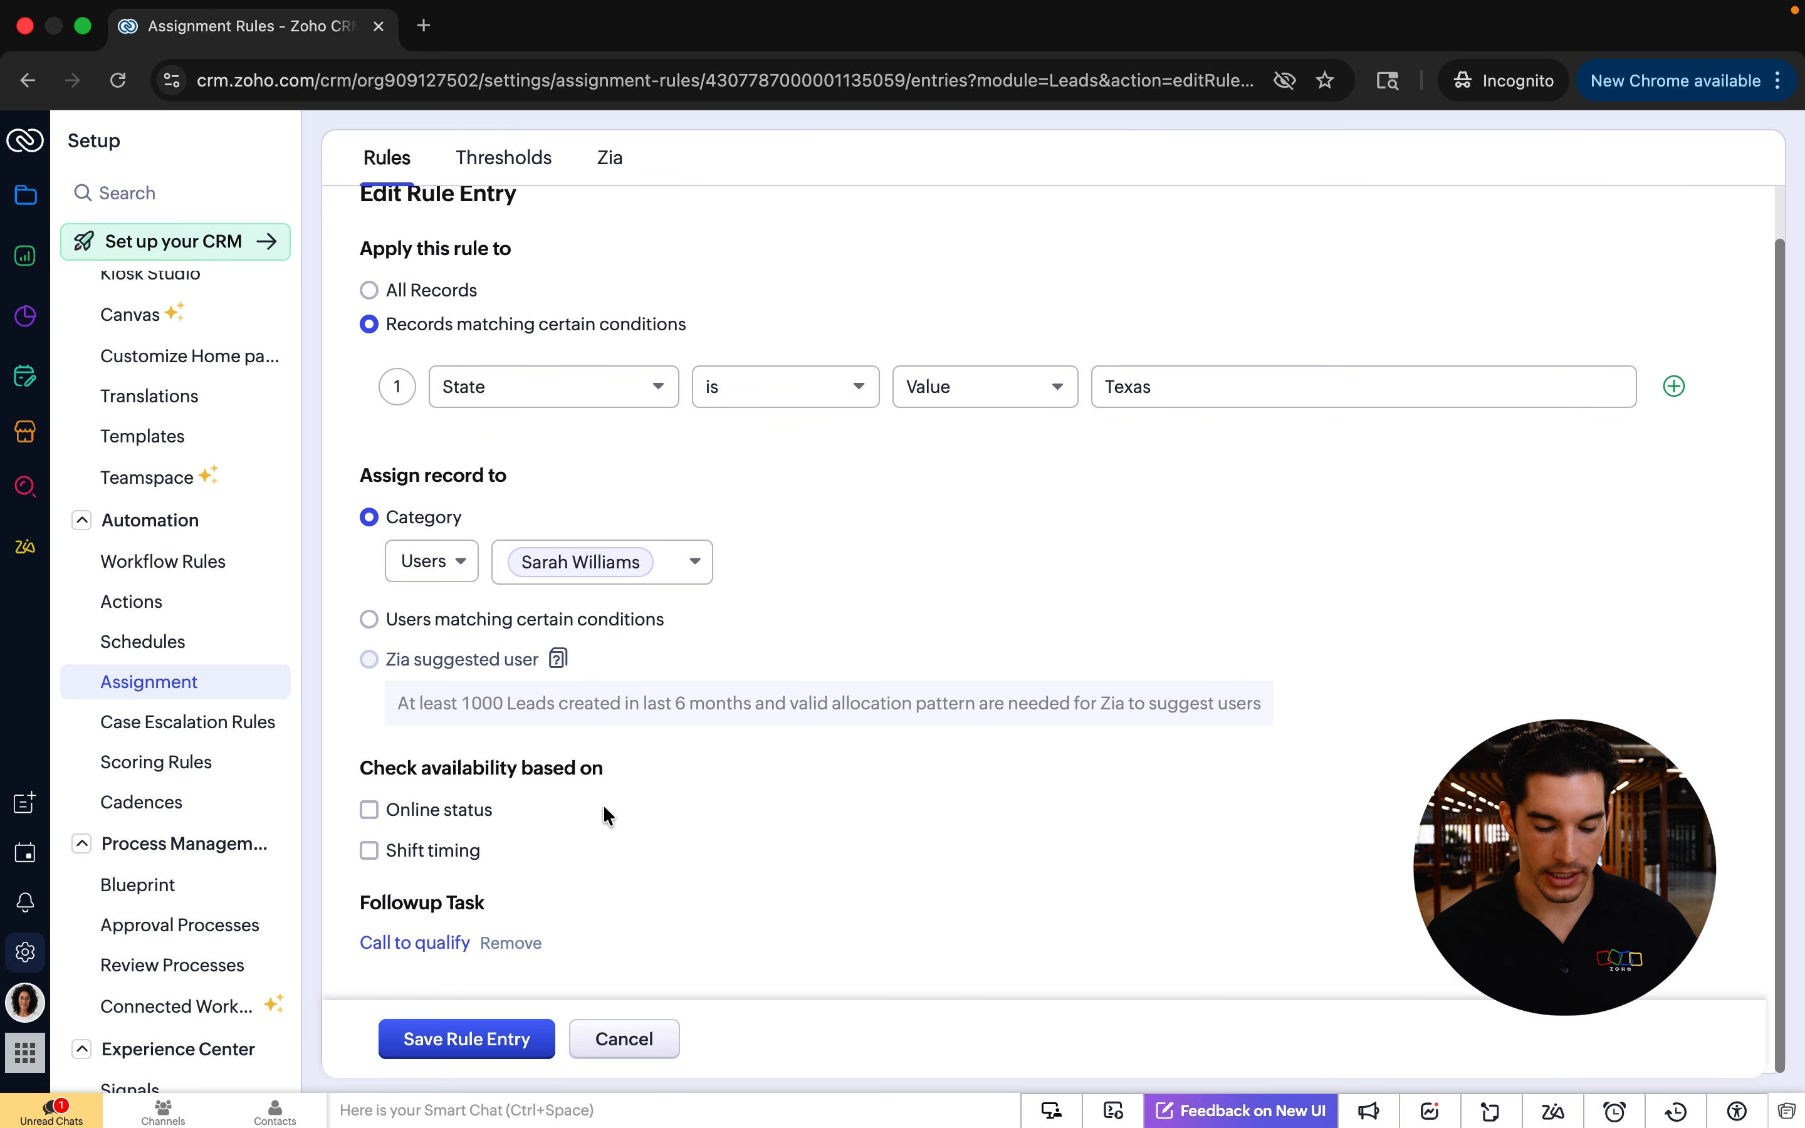
pyautogui.click(497, 942)
# Associate the "Call to qualify" task with the Texas rule entry again and save the entry.
pyautogui.click(423, 943)
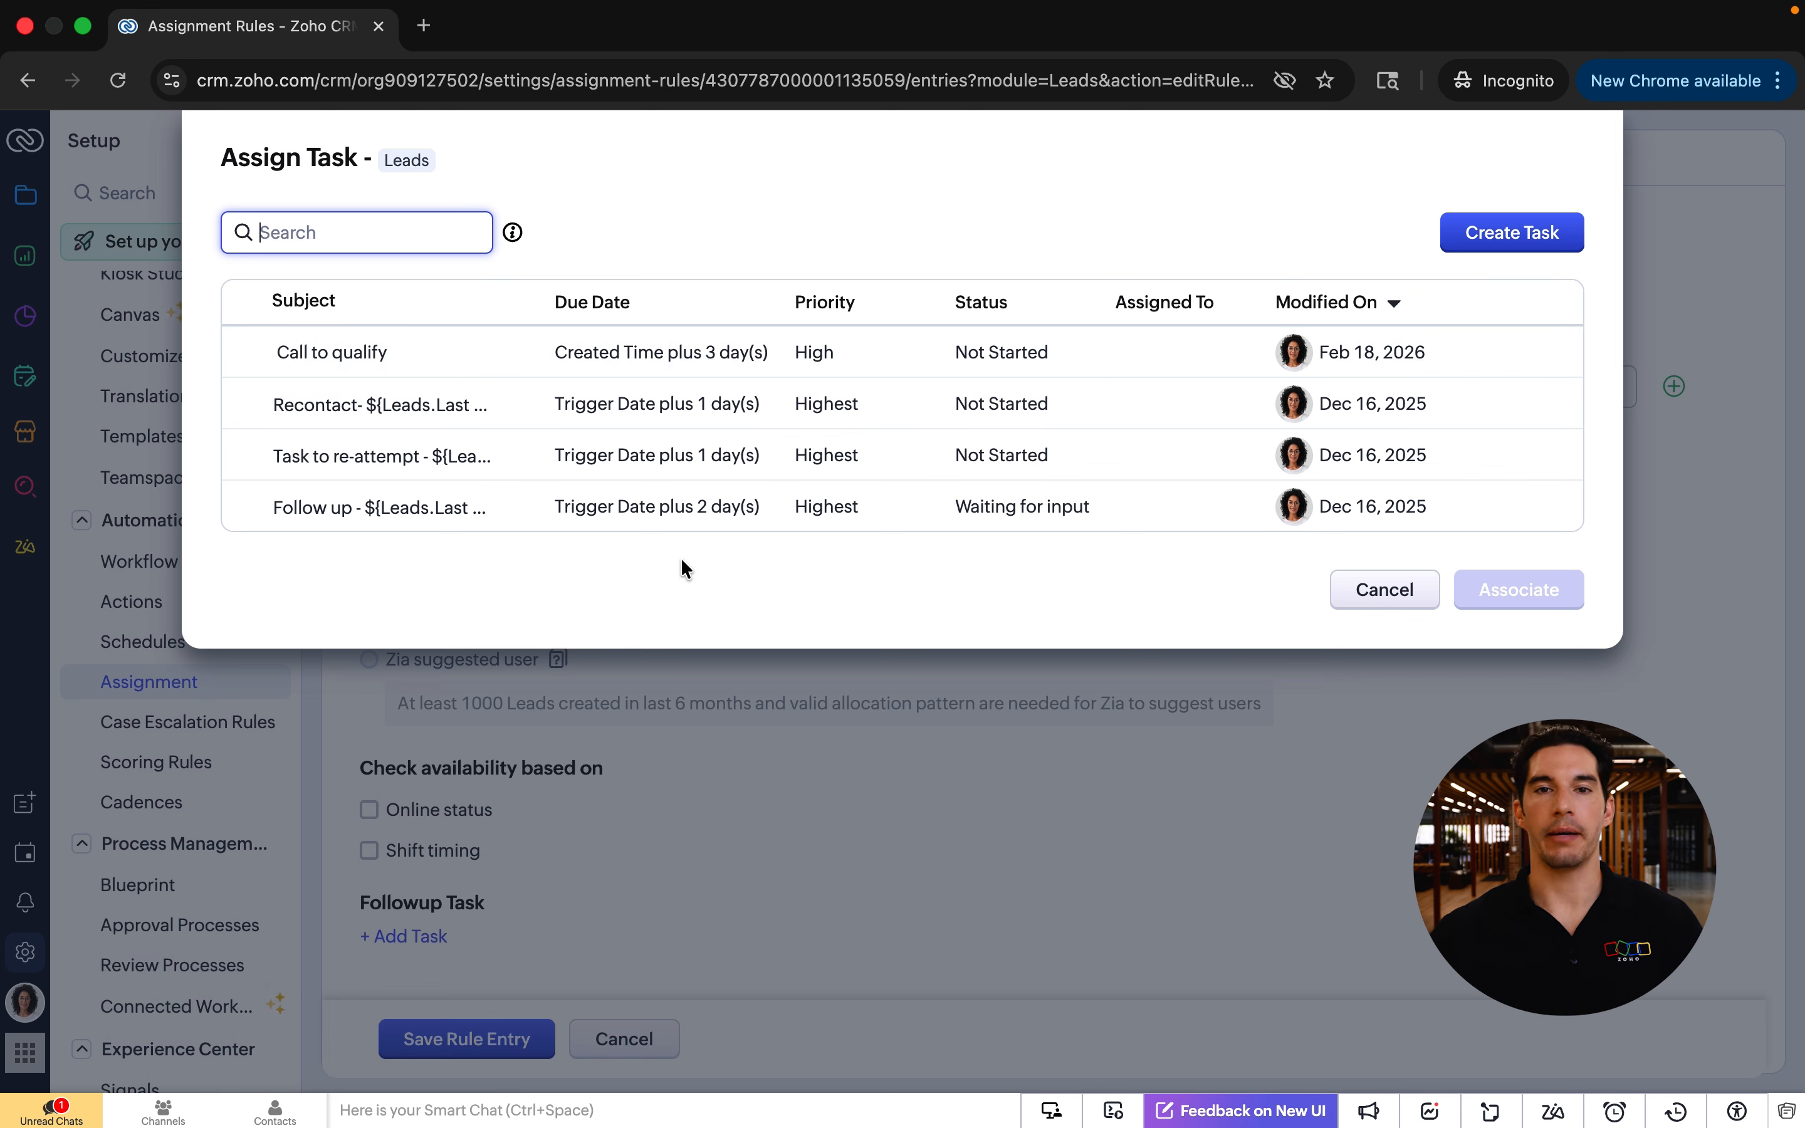
pyautogui.click(391, 357)
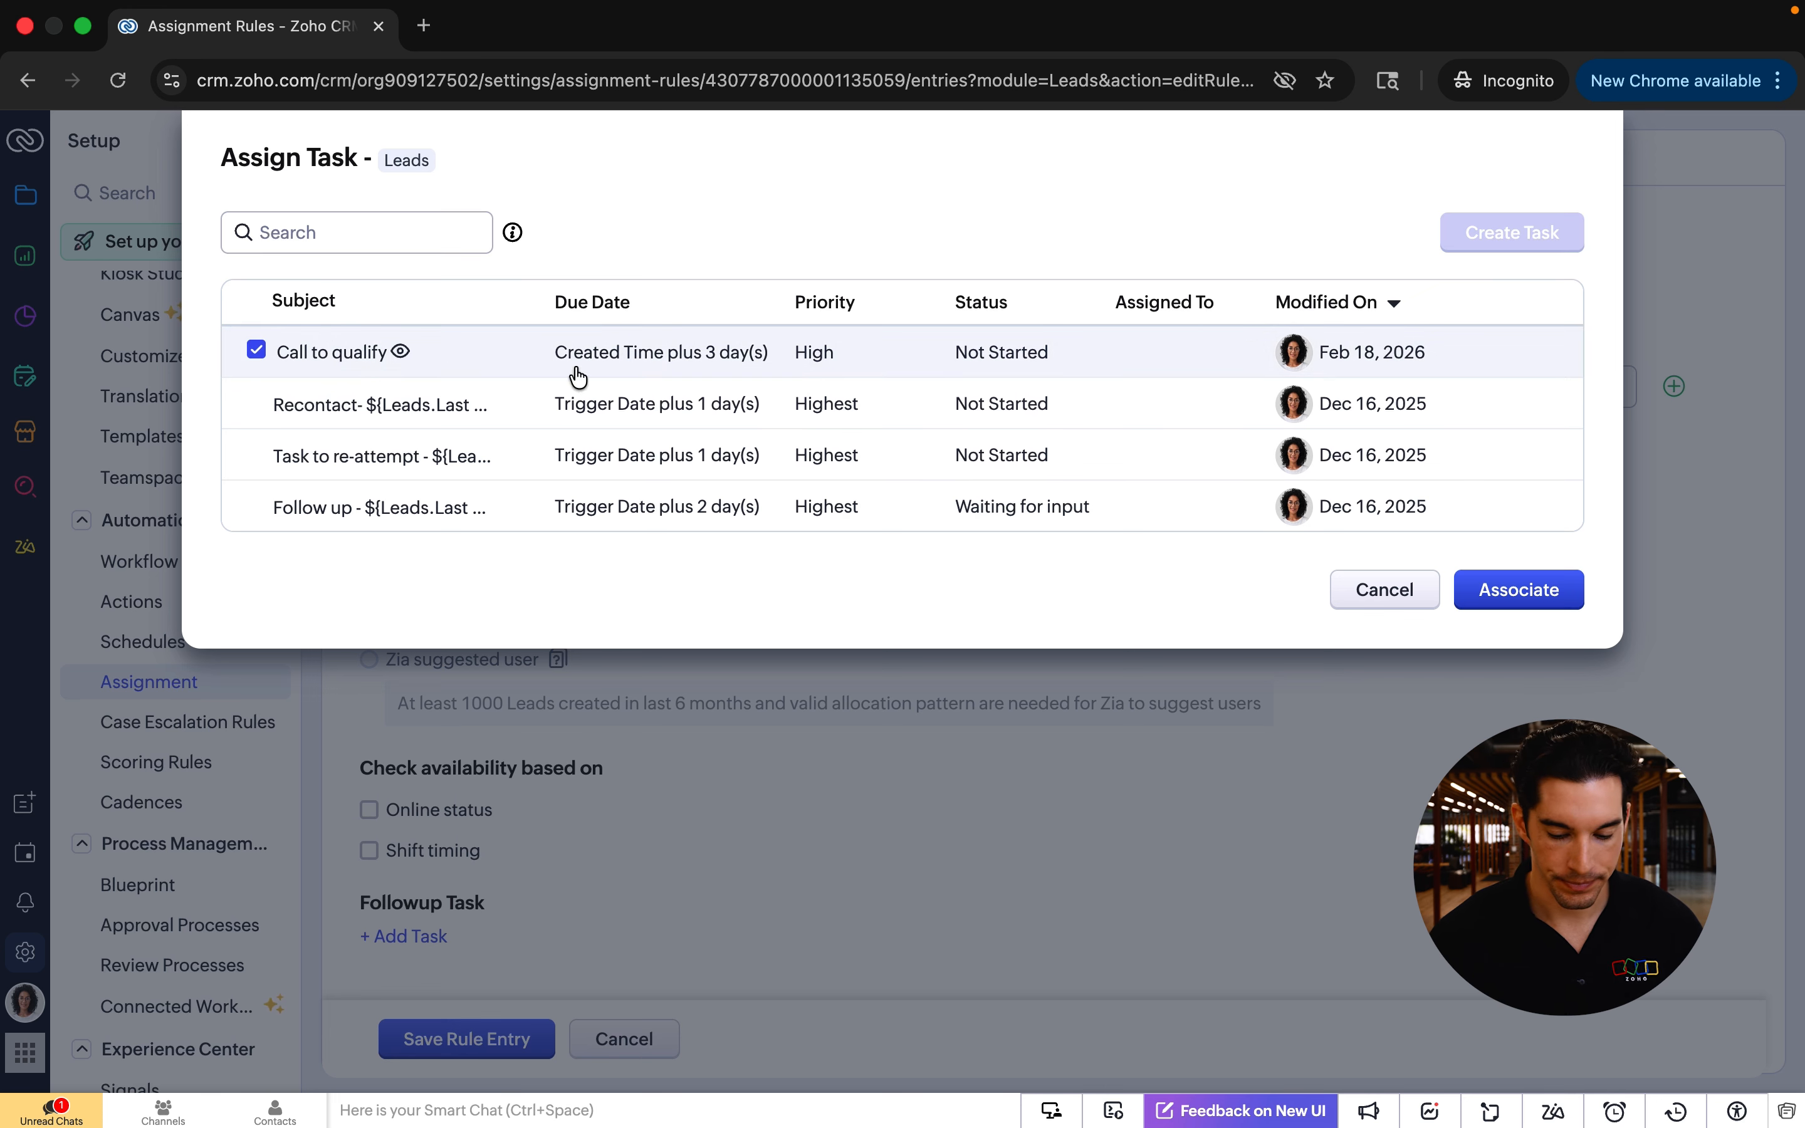
pyautogui.click(1464, 597)
pyautogui.click(495, 1039)
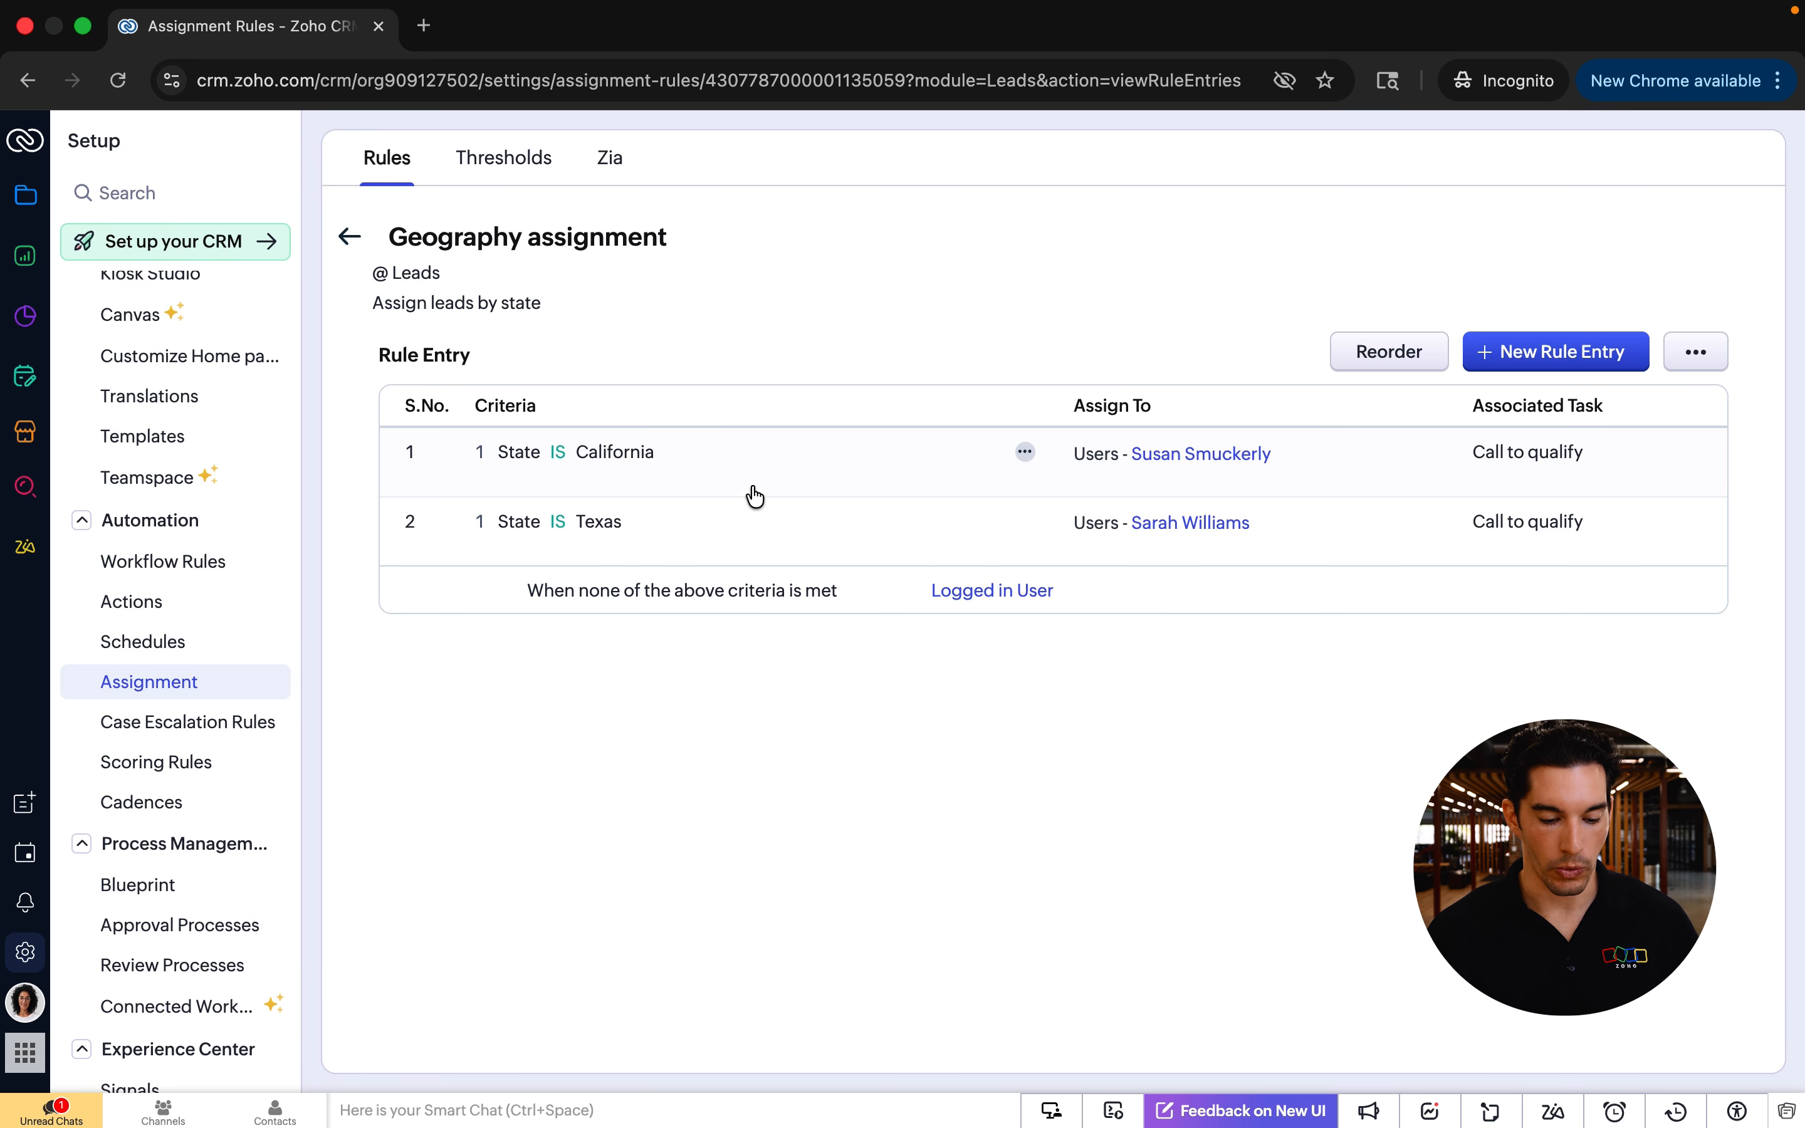
# Go to the home page and open the Workflow Rules settings from the CRM setup.
pyautogui.click(165, 576)
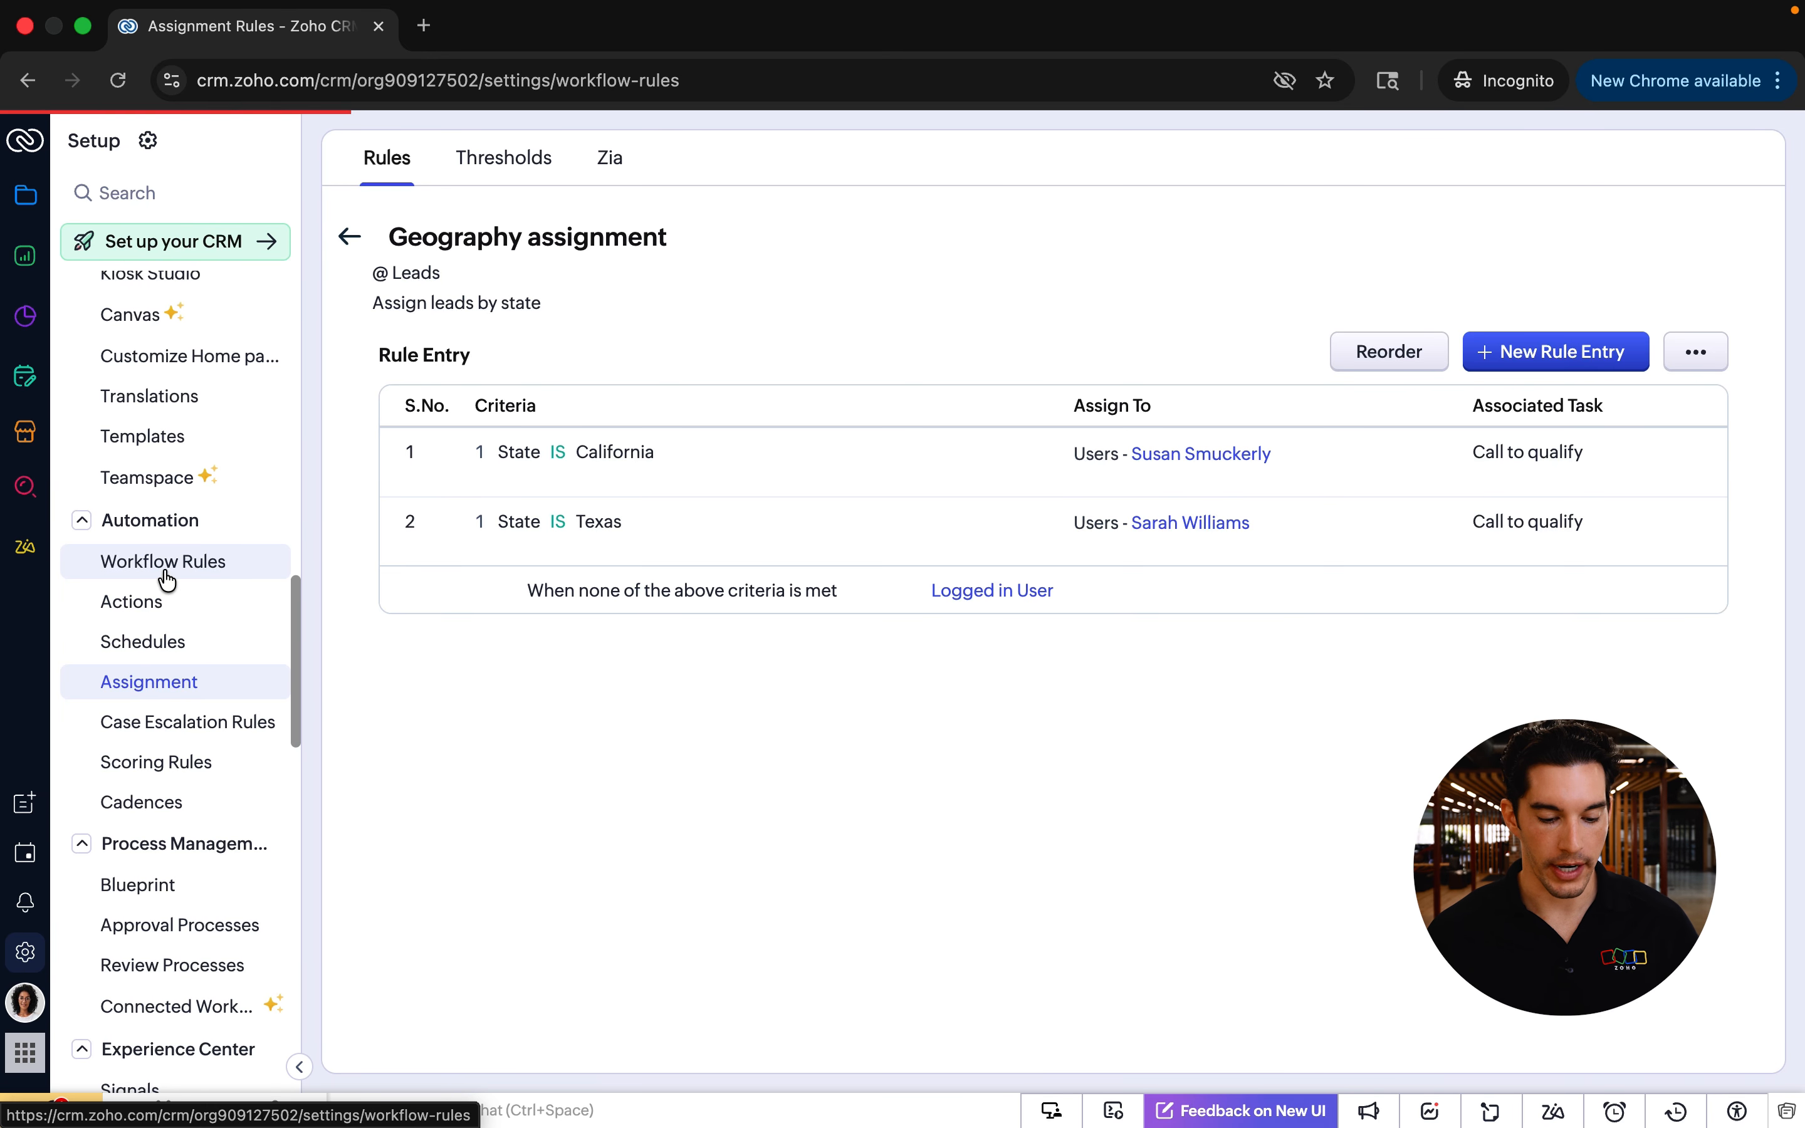
pyautogui.click(25, 142)
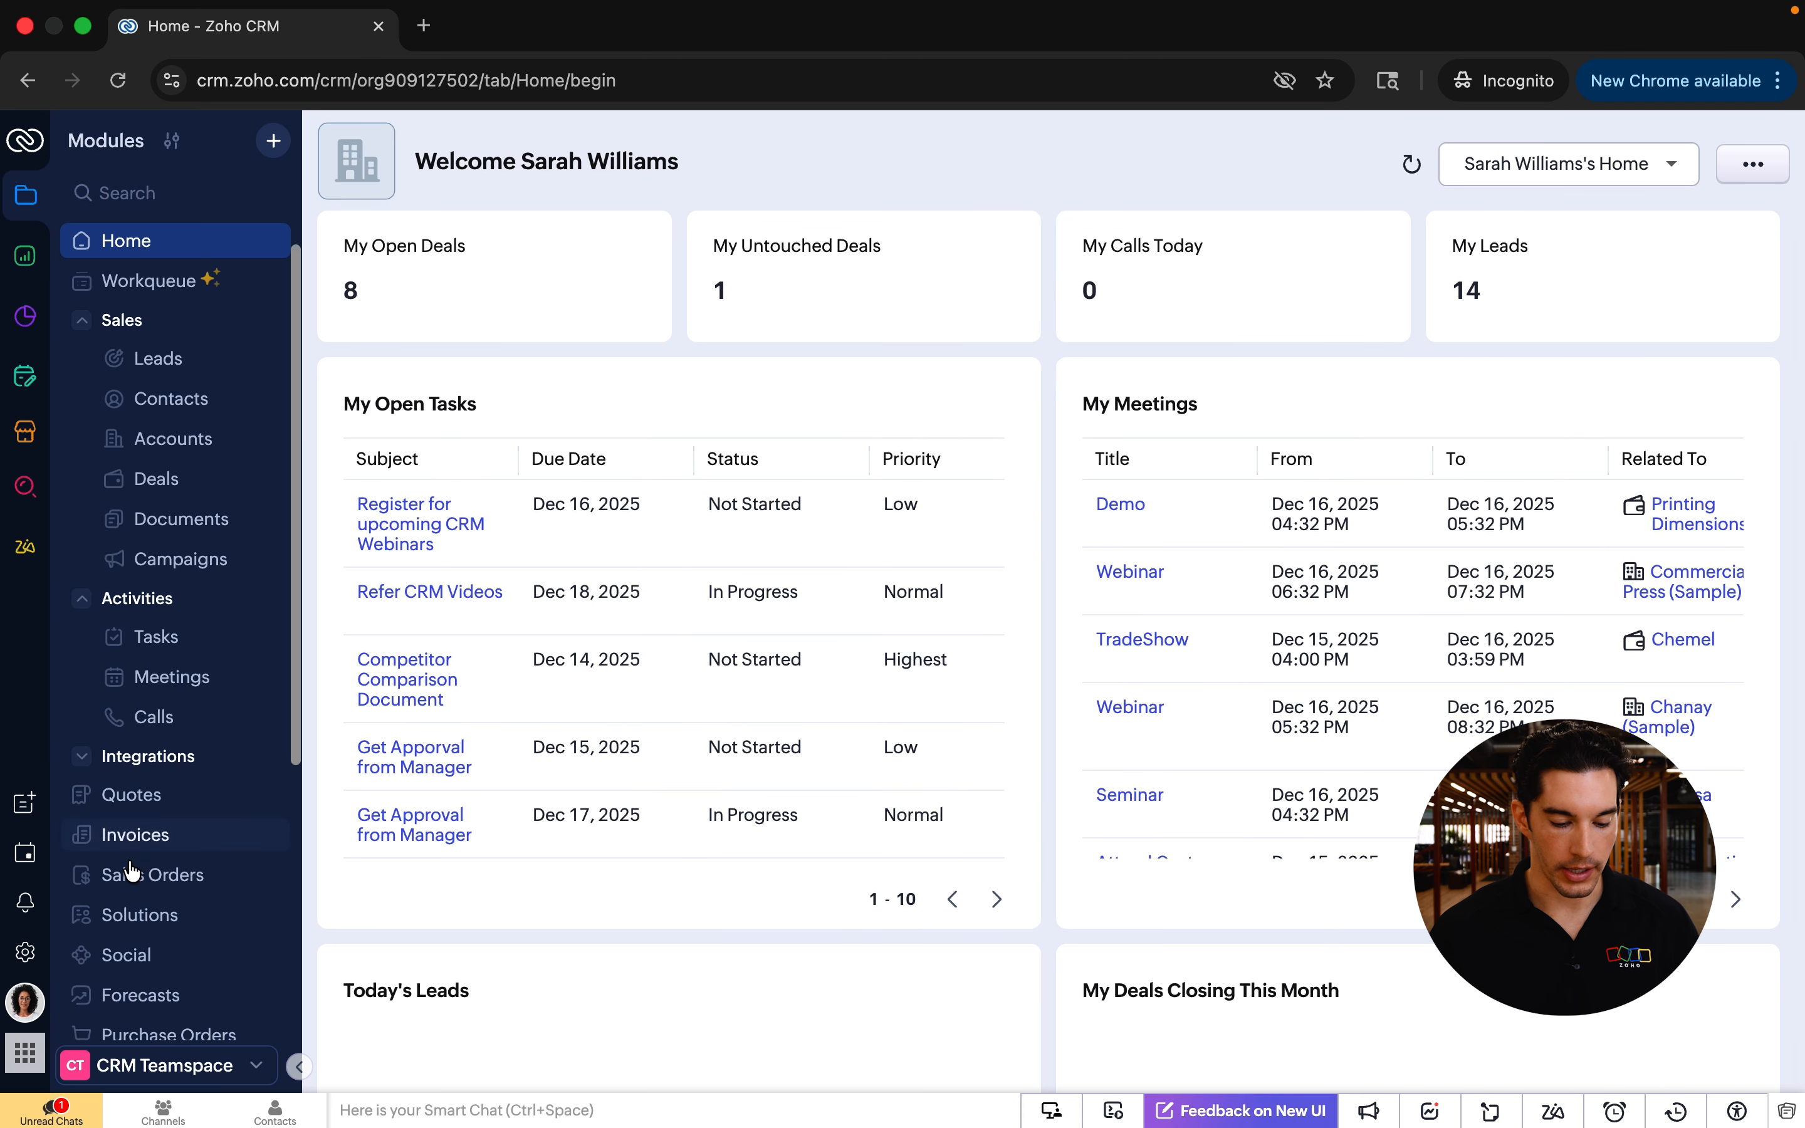
pyautogui.click(25, 952)
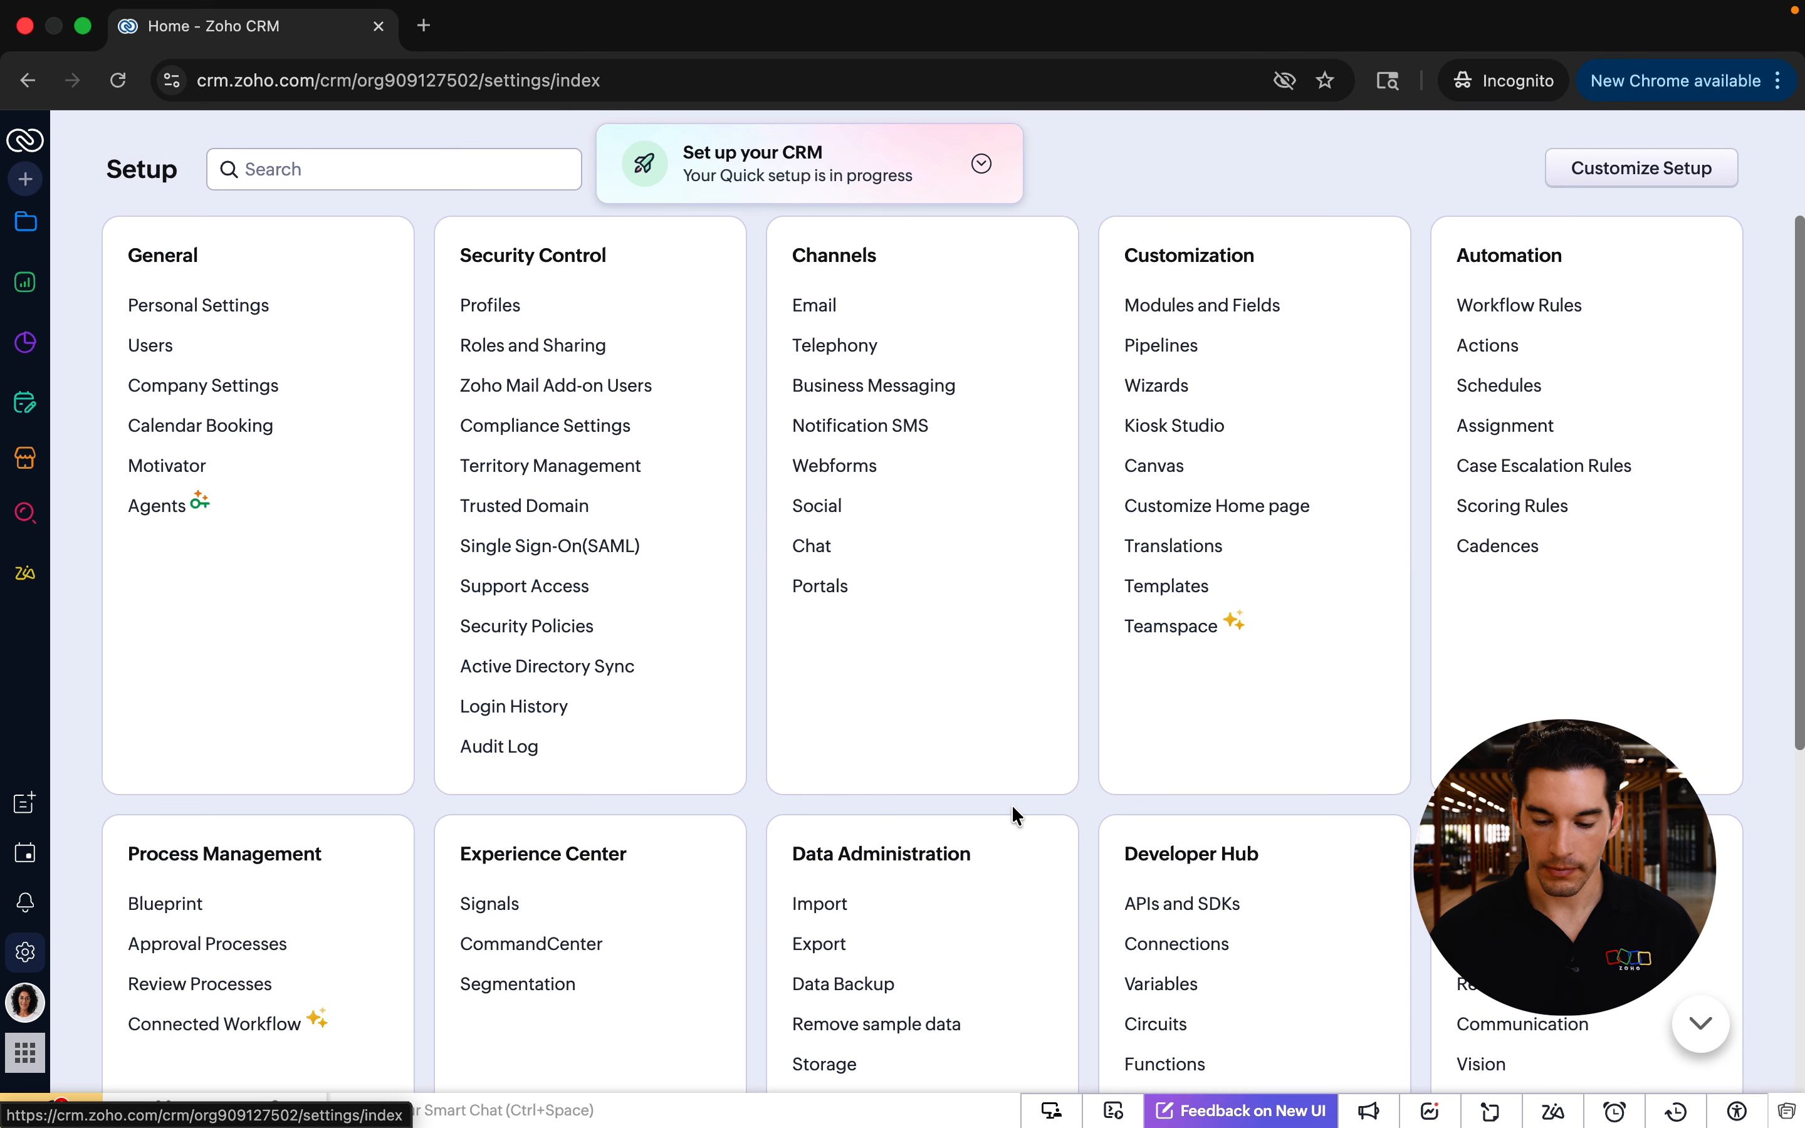
pyautogui.click(1505, 306)
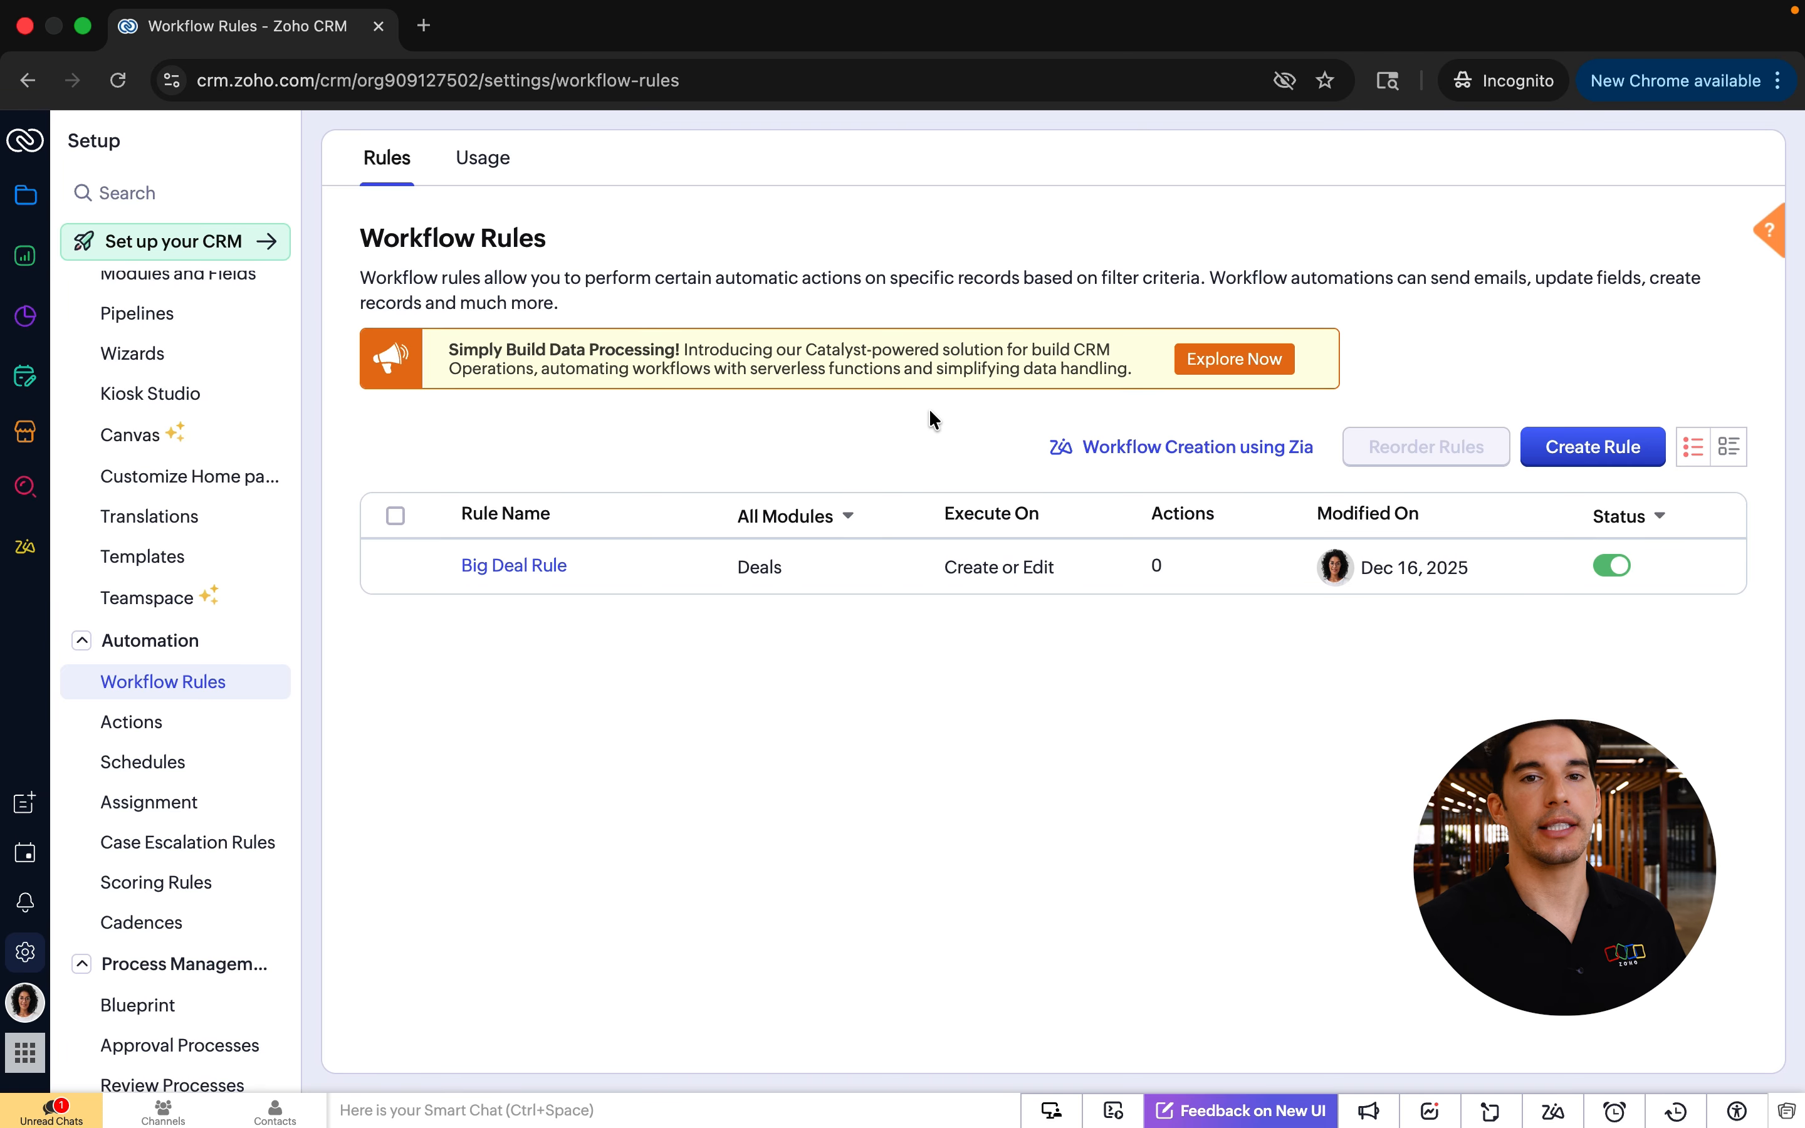
# Start a new workflow rule for the Leads module and name it "Welcome Email Rule".
pyautogui.click(1581, 455)
pyautogui.click(837, 235)
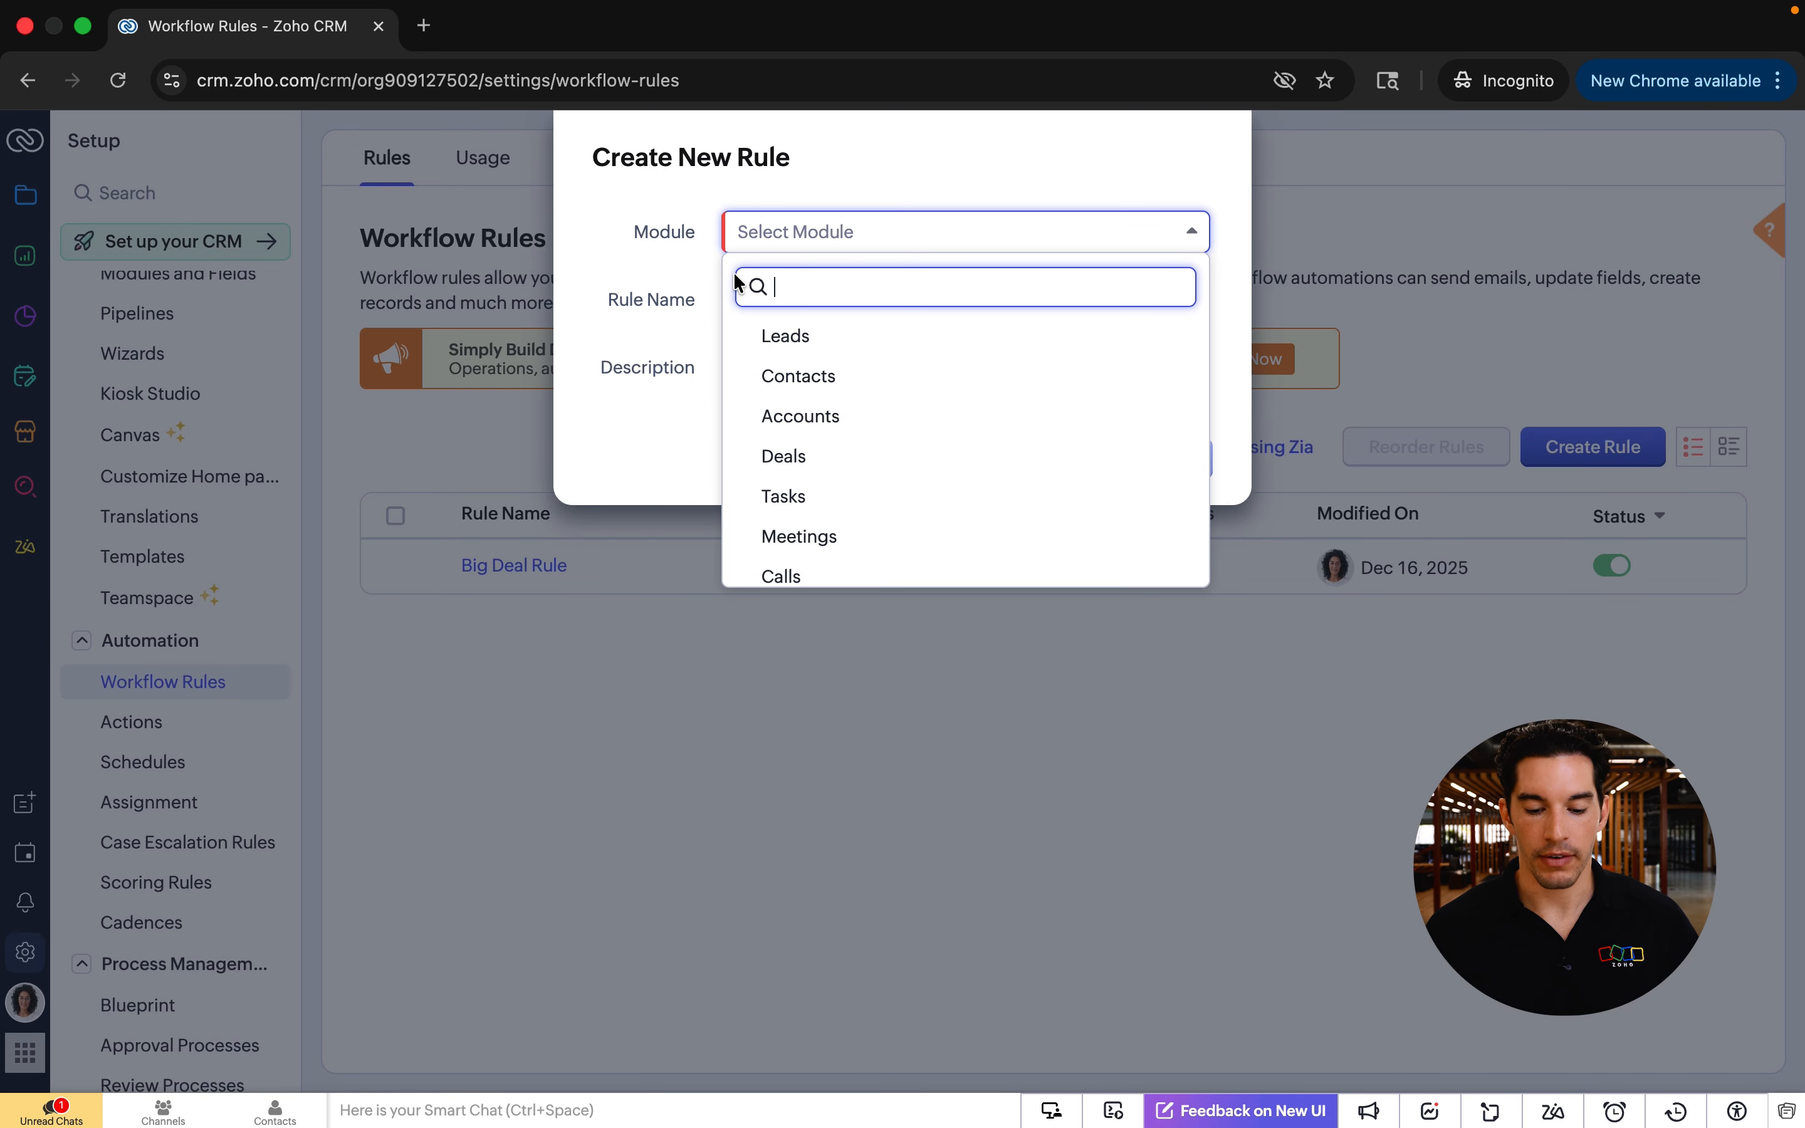
pyautogui.click(773, 335)
pyautogui.click(806, 299)
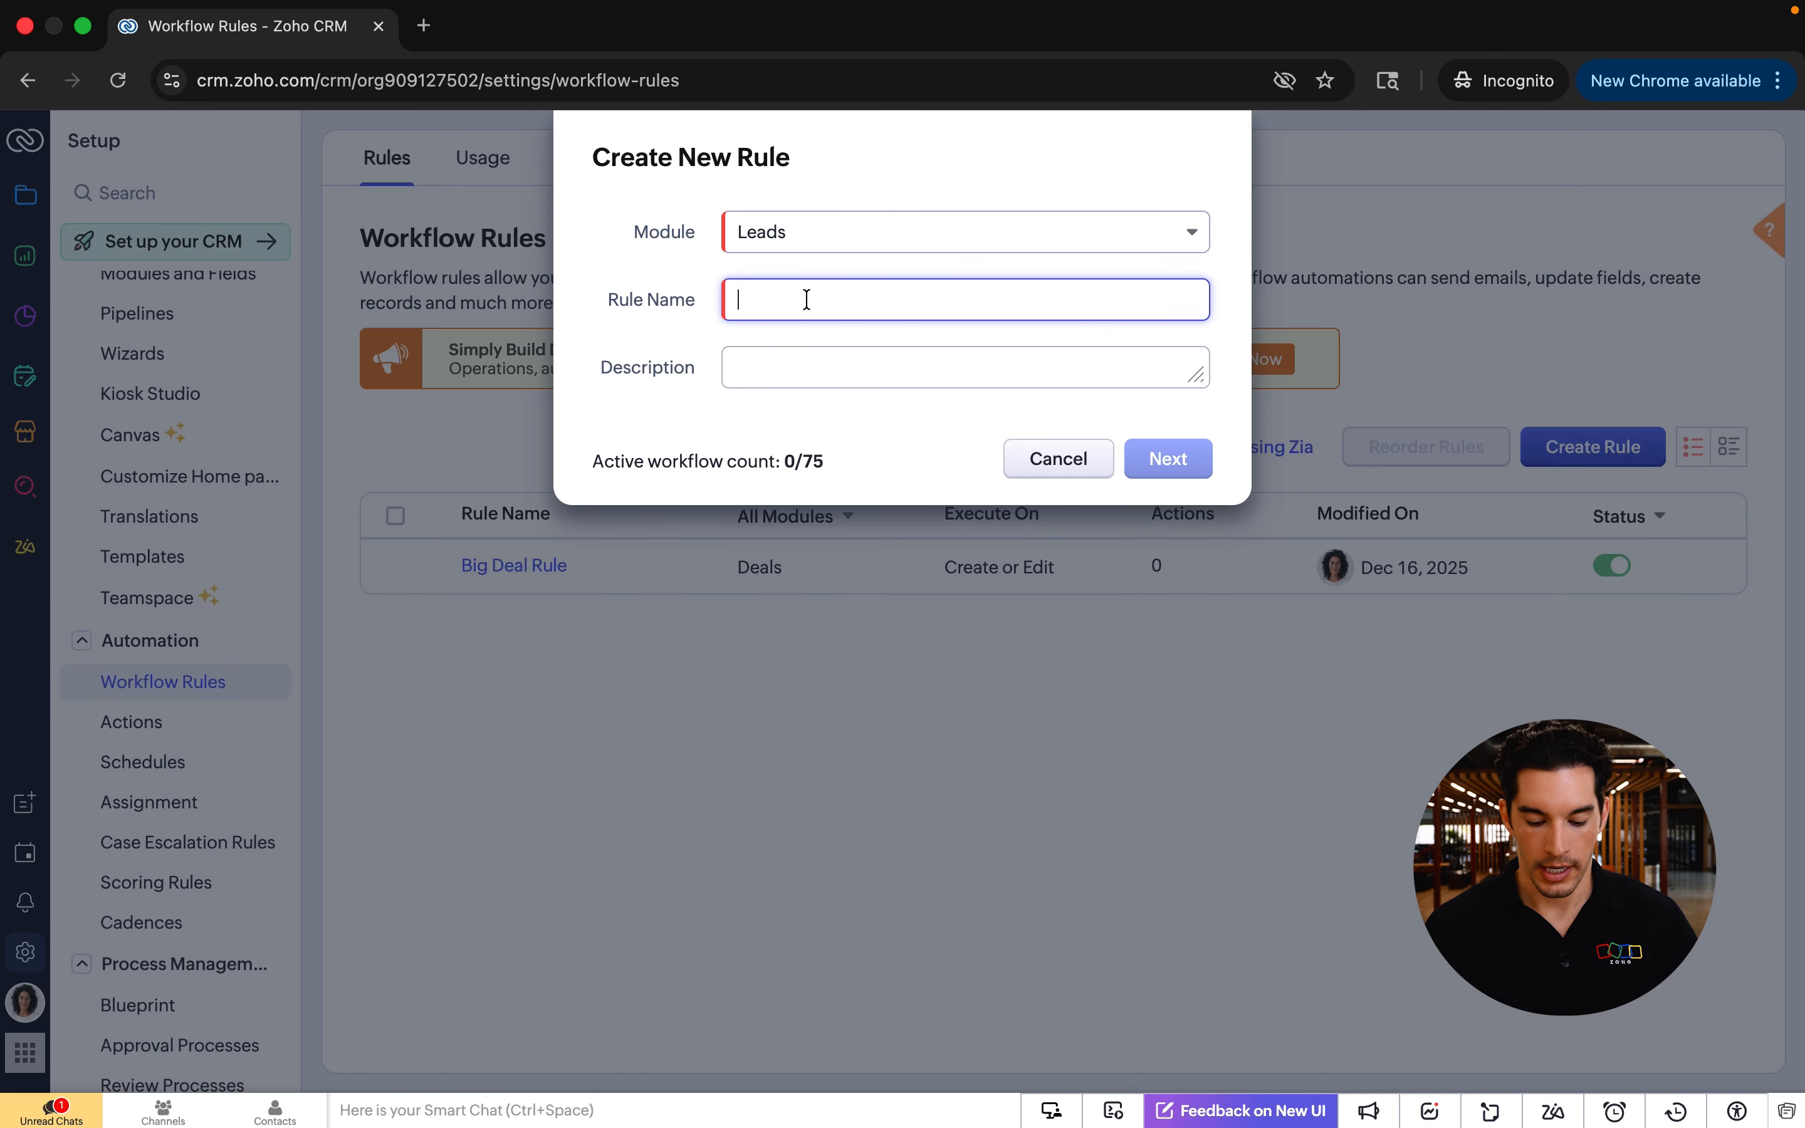
pyautogui.write('Welcome ')
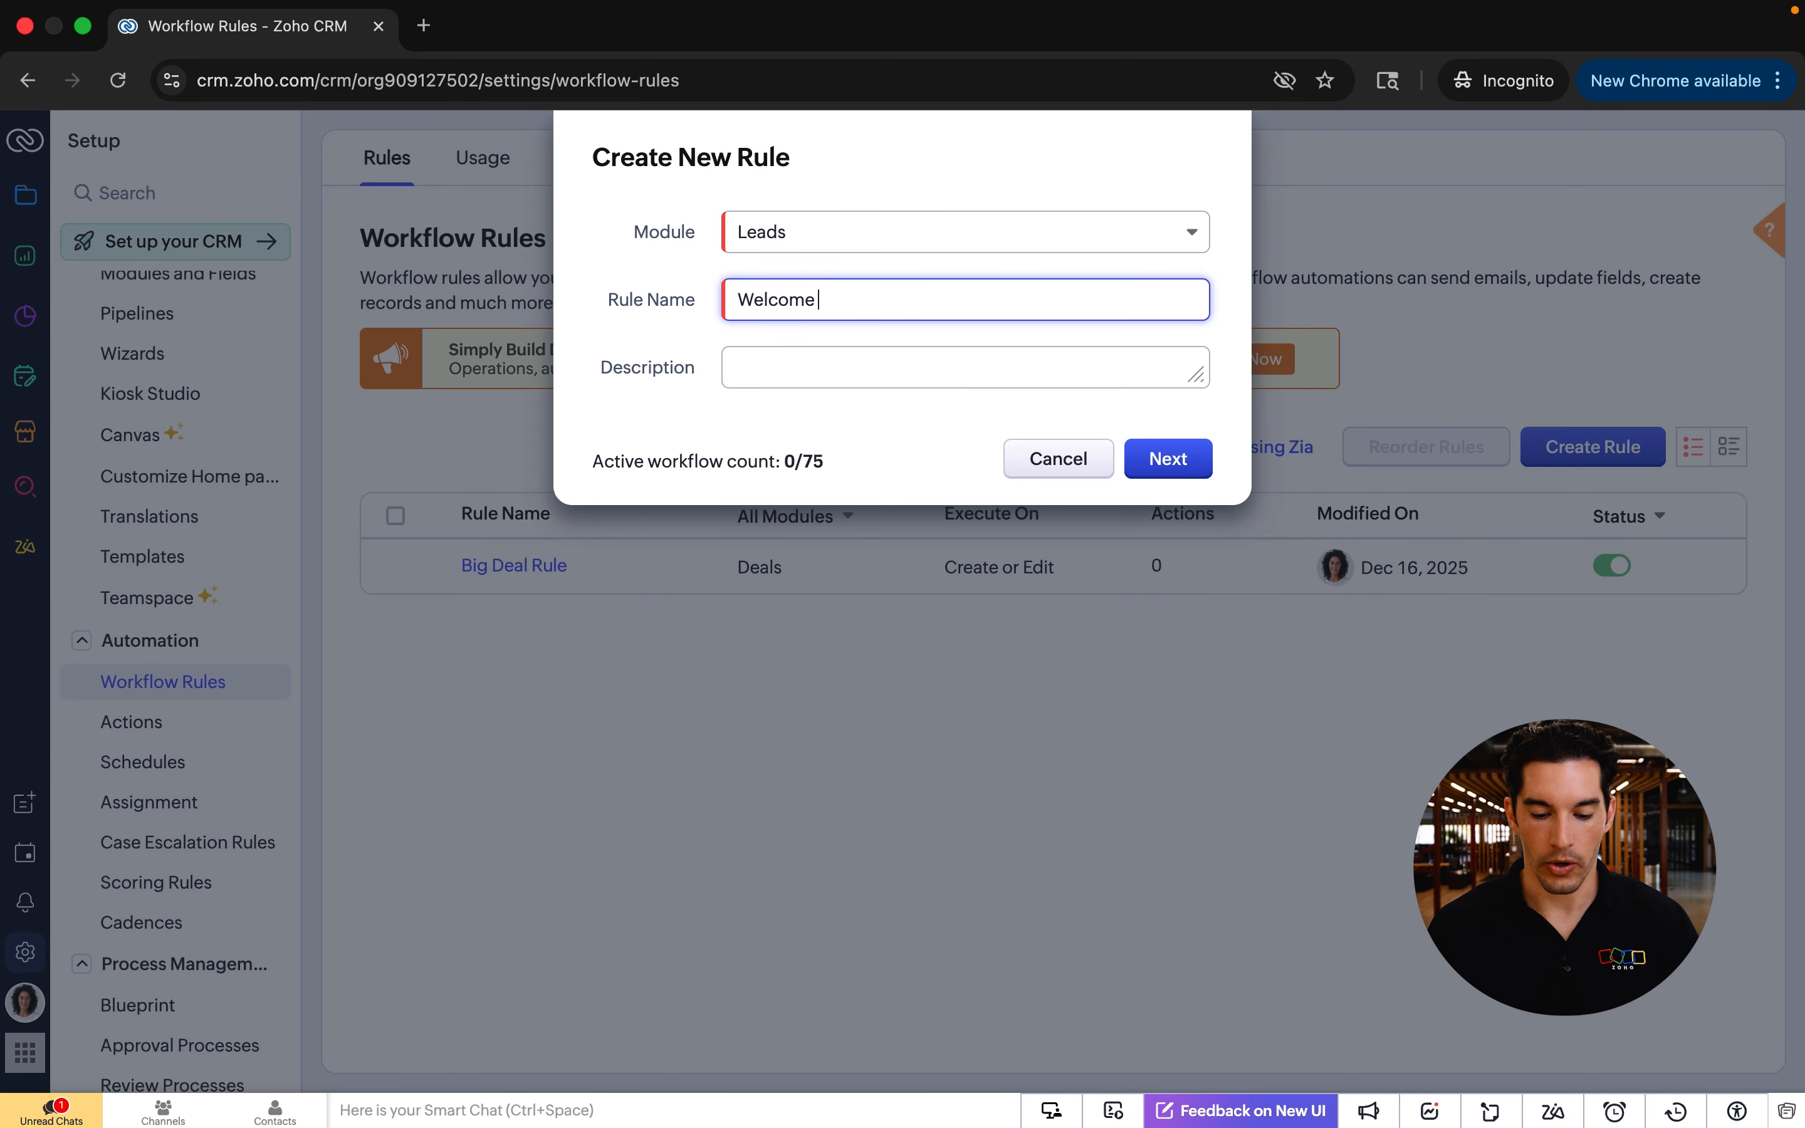
pyautogui.write('Email Rule')
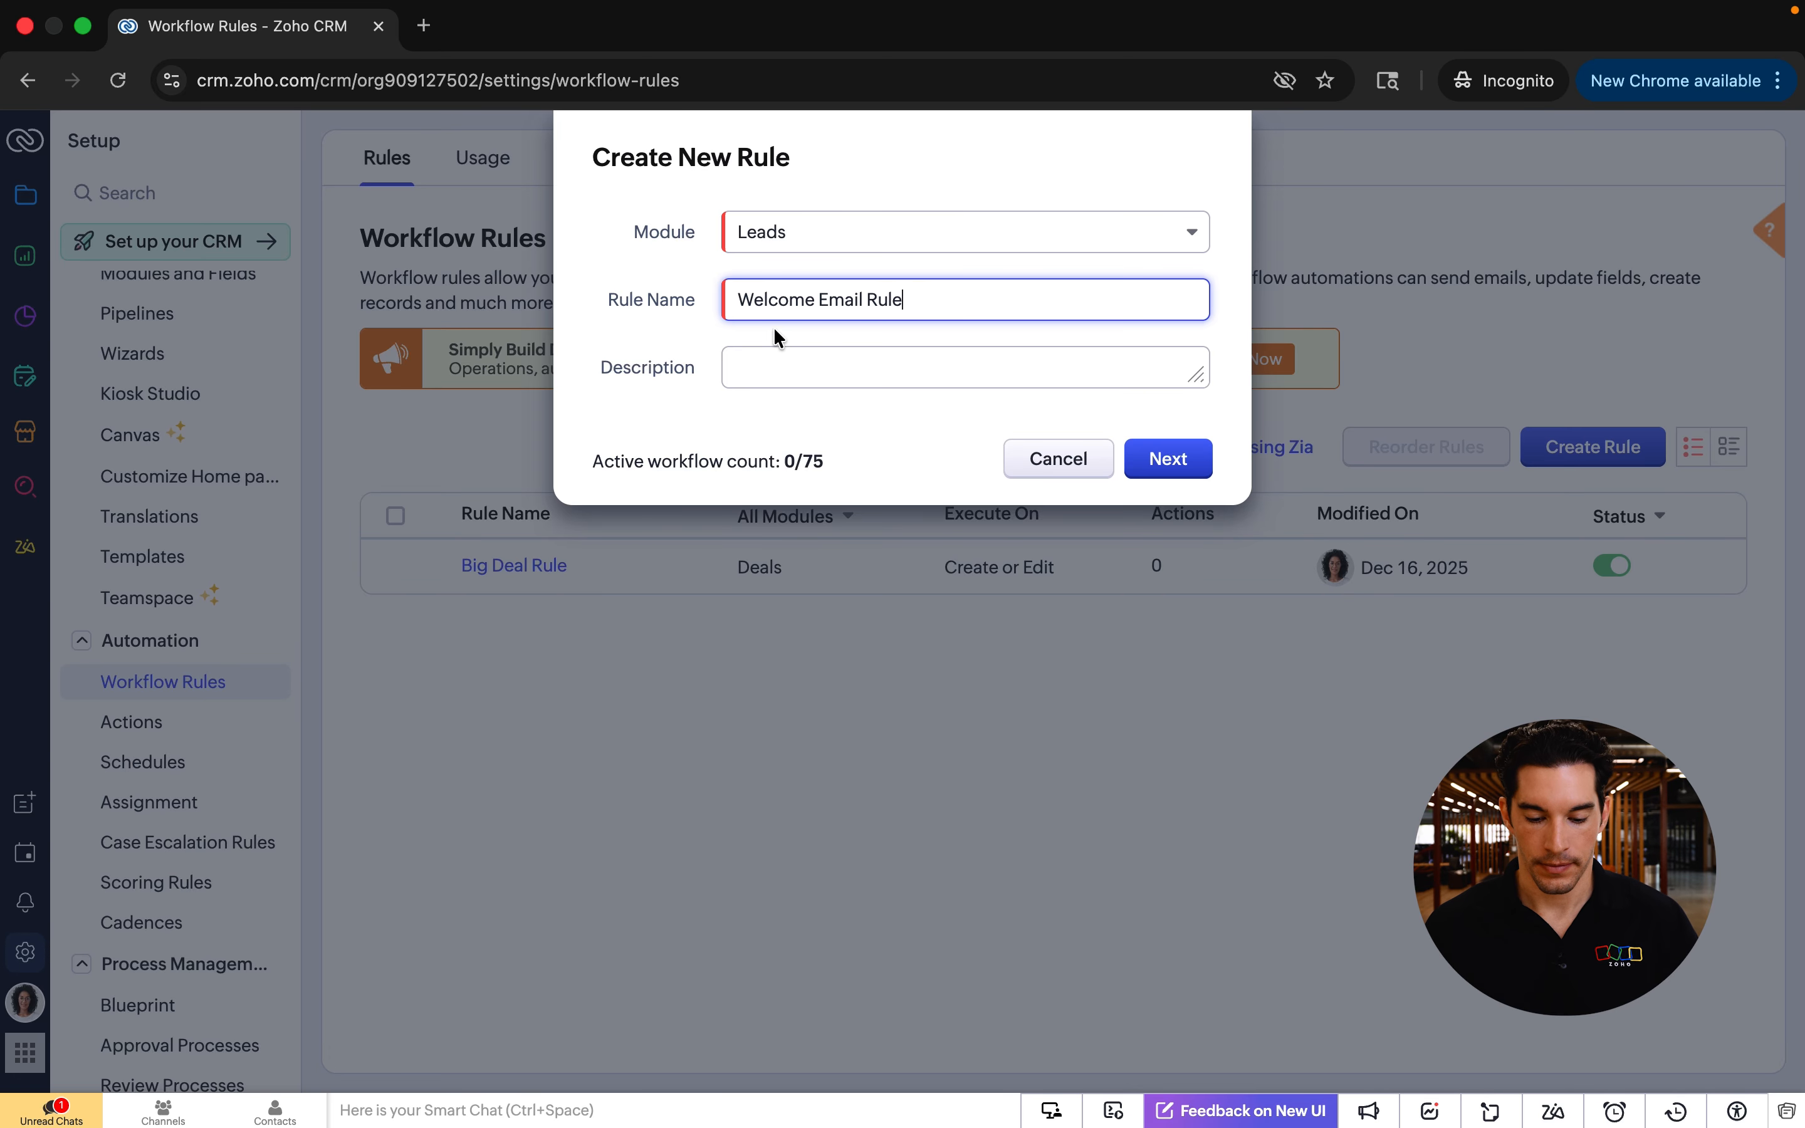
# Describe the rule as "Whenever a lead comes into our CRM account from our online store, then they should receive a welcome email" and continue.
pyautogui.click(745, 354)
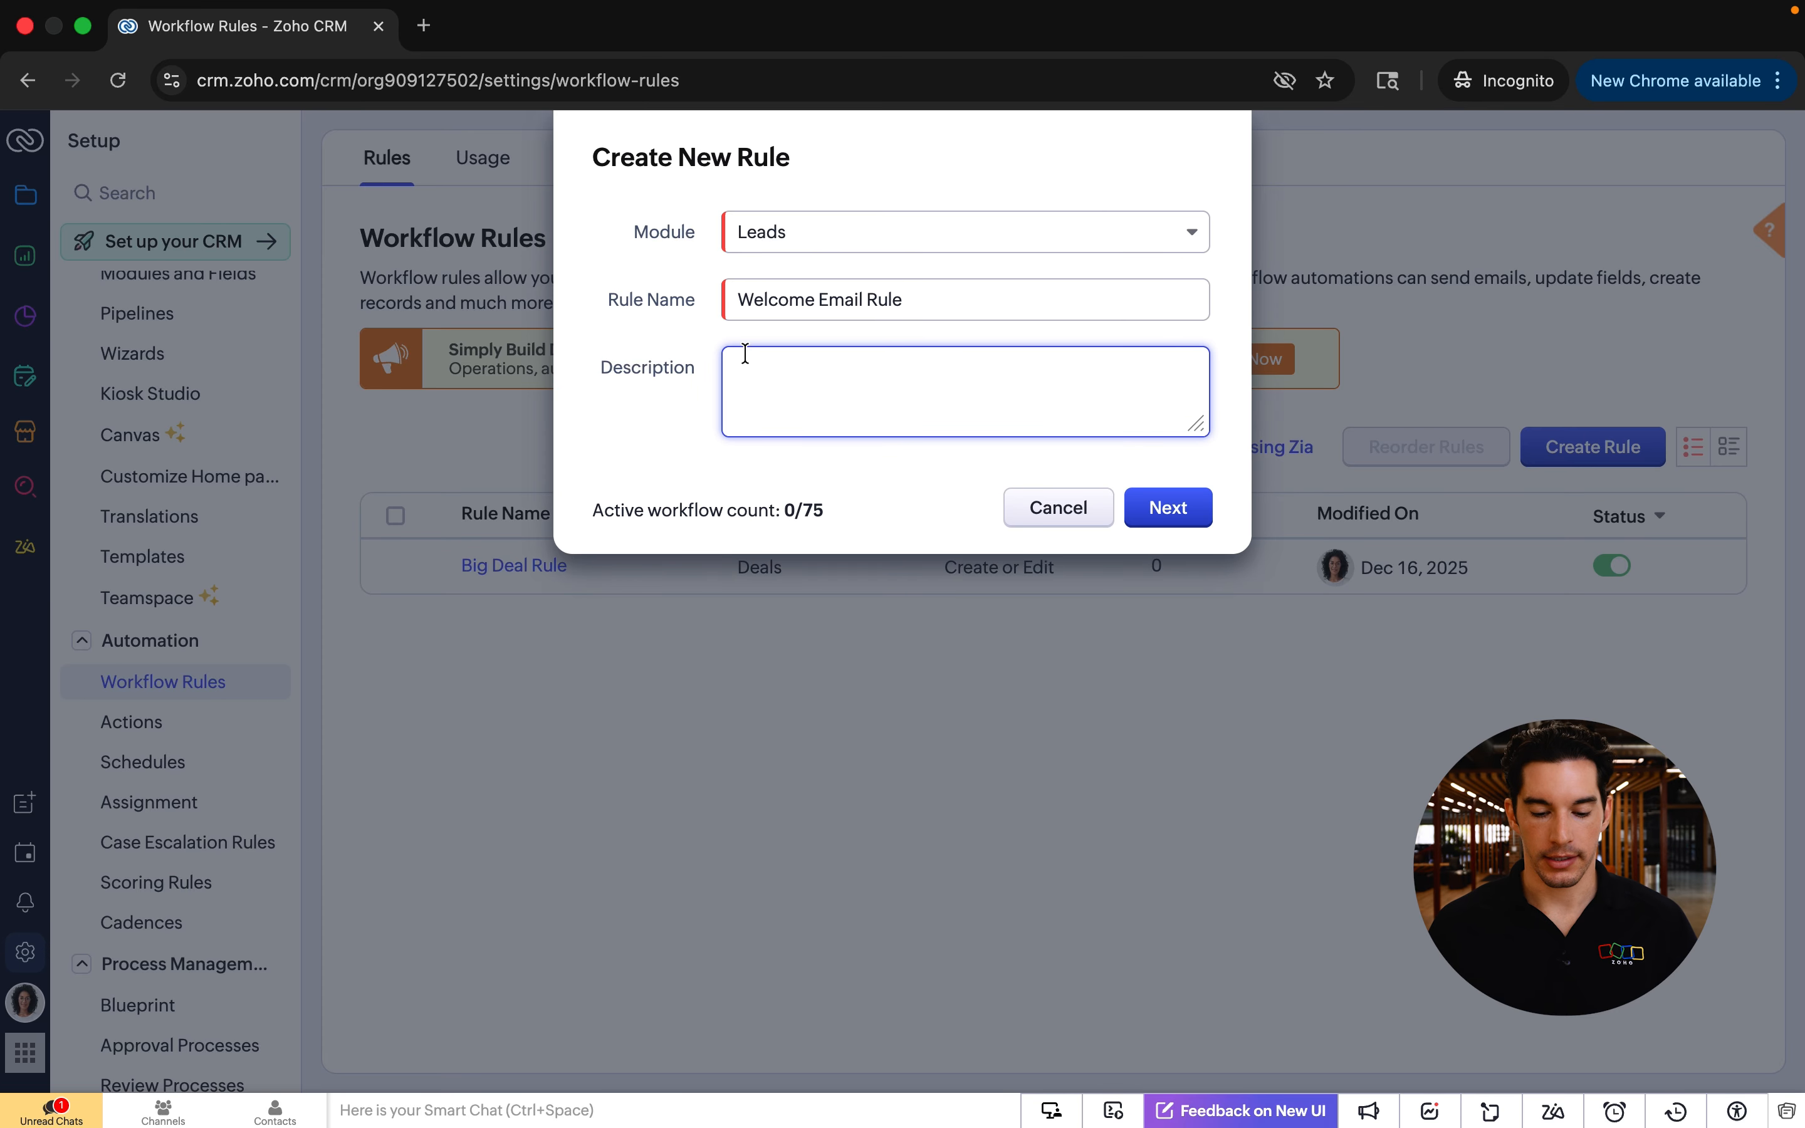
pyautogui.write('Whene')
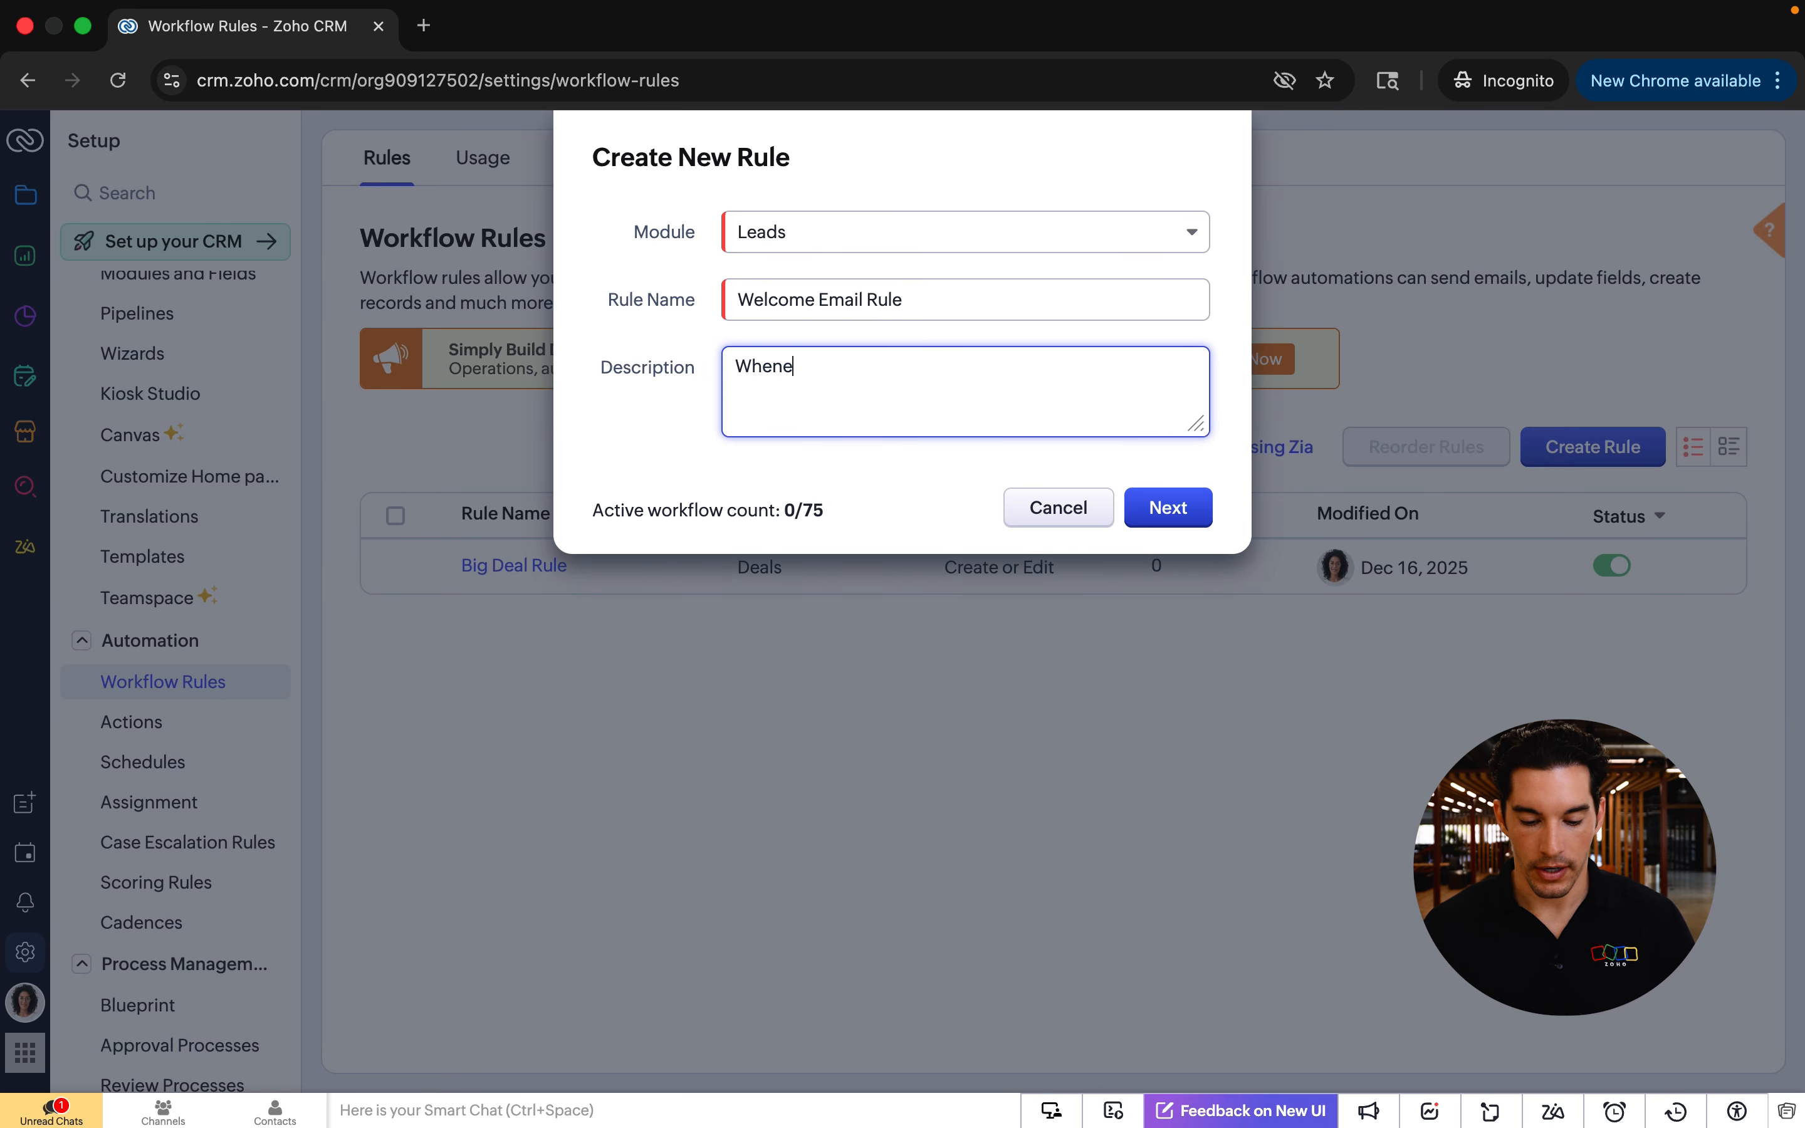
pyautogui.write('ver a lead come')
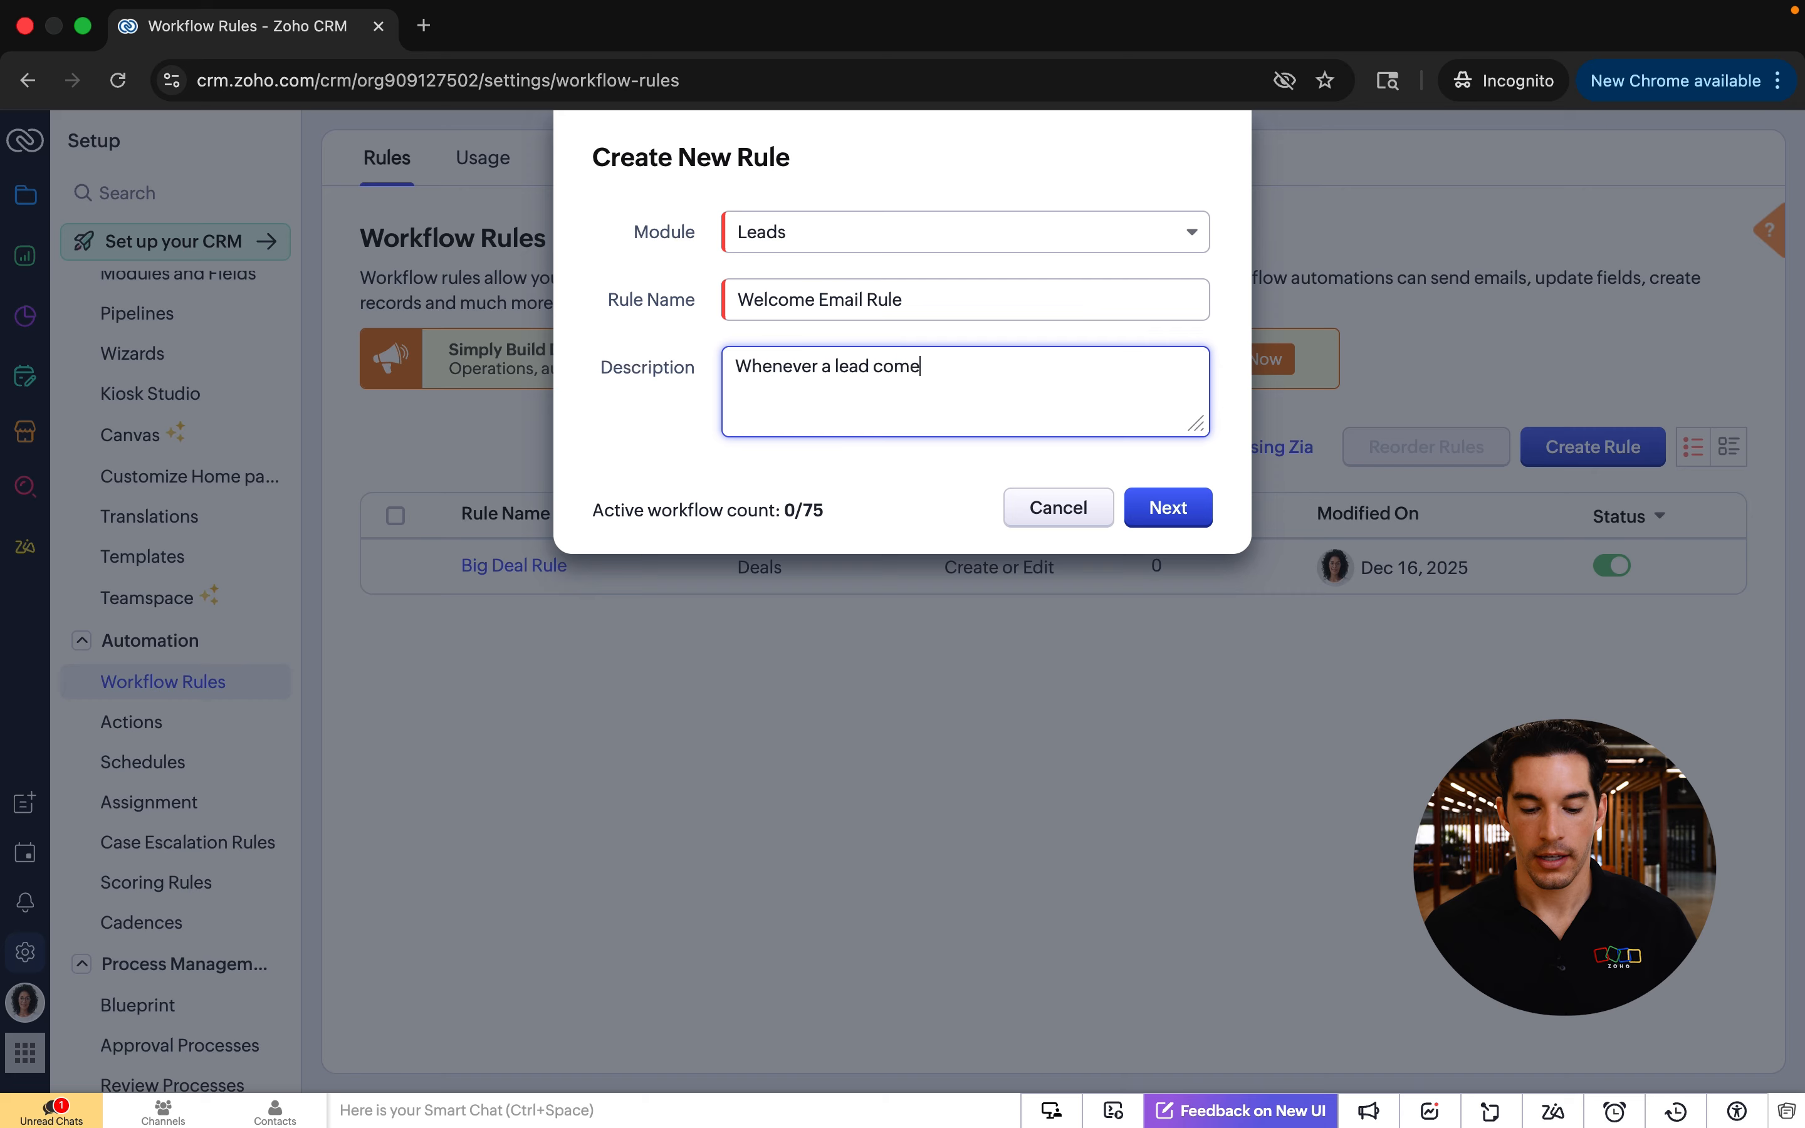
pyautogui.write('s into our CRM accc')
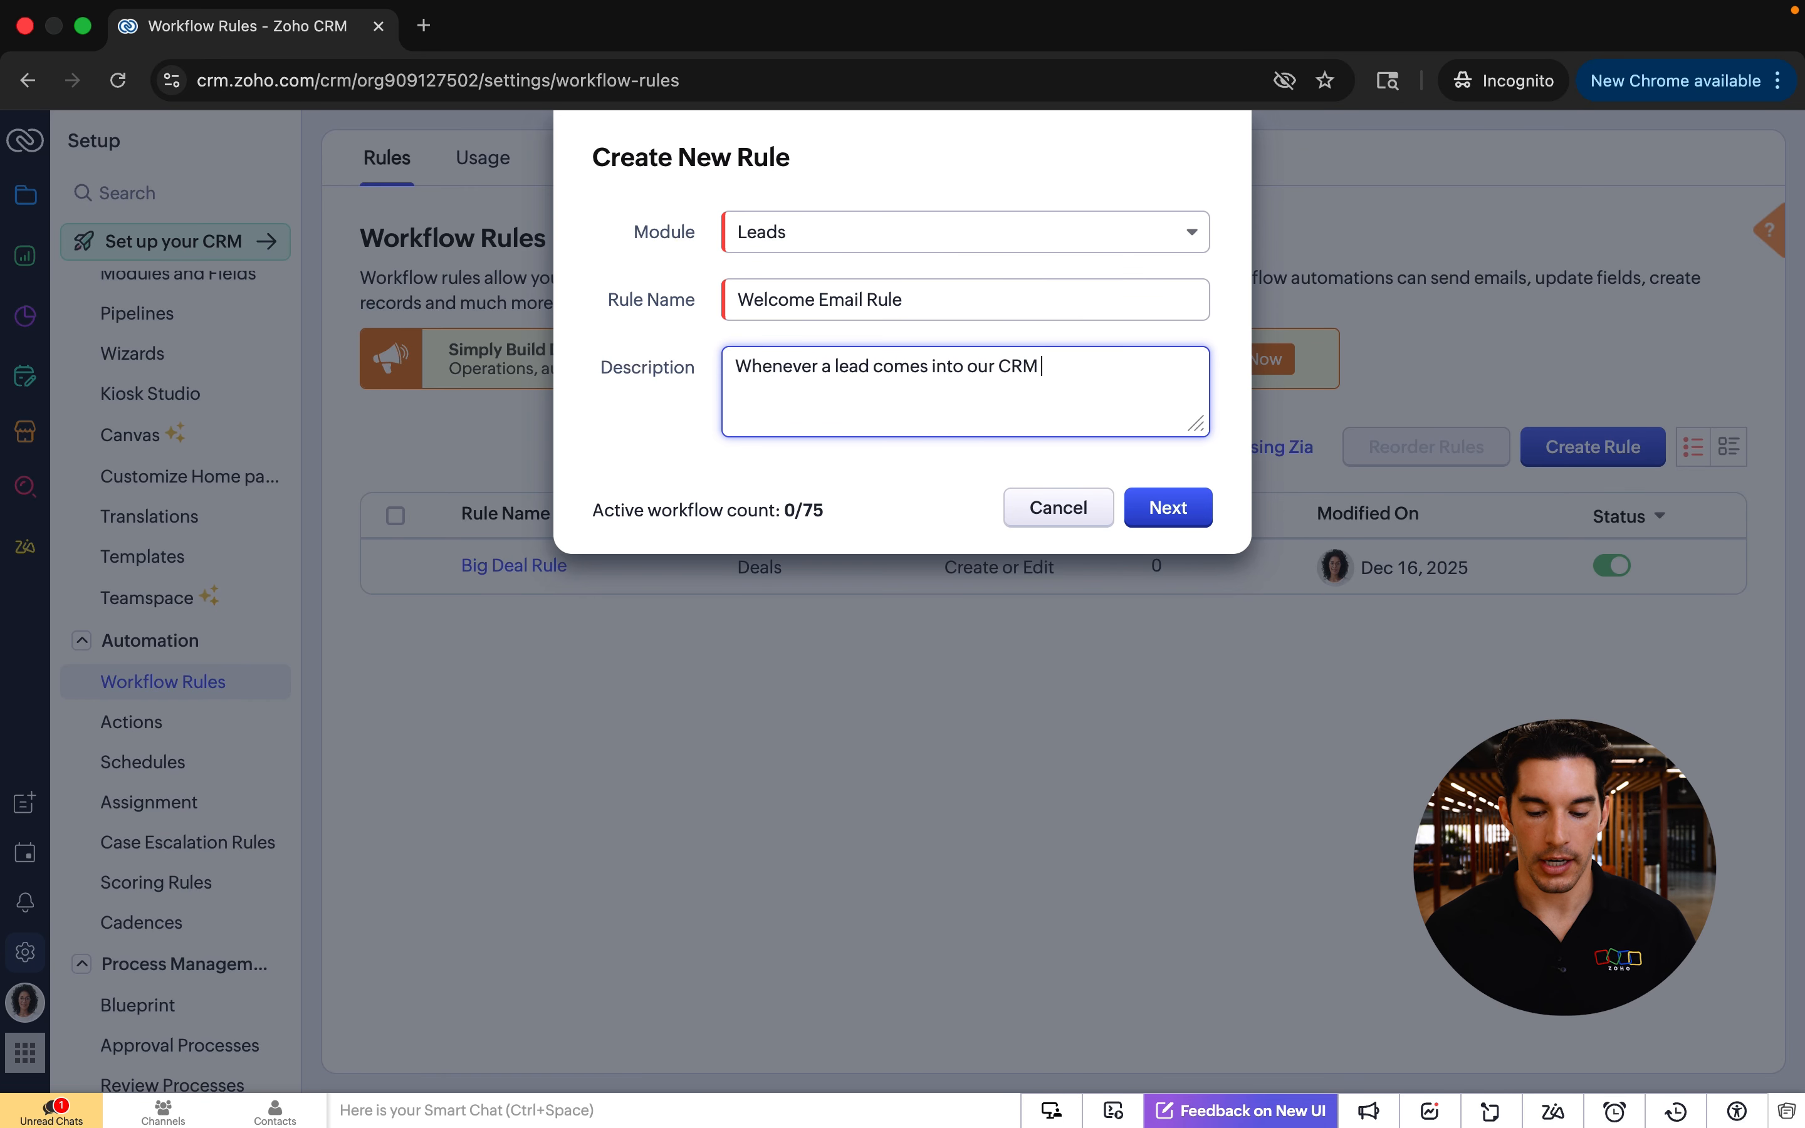
pyautogui.press('BackSpace')
pyautogui.press('BackSpace')
pyautogui.write('count f')
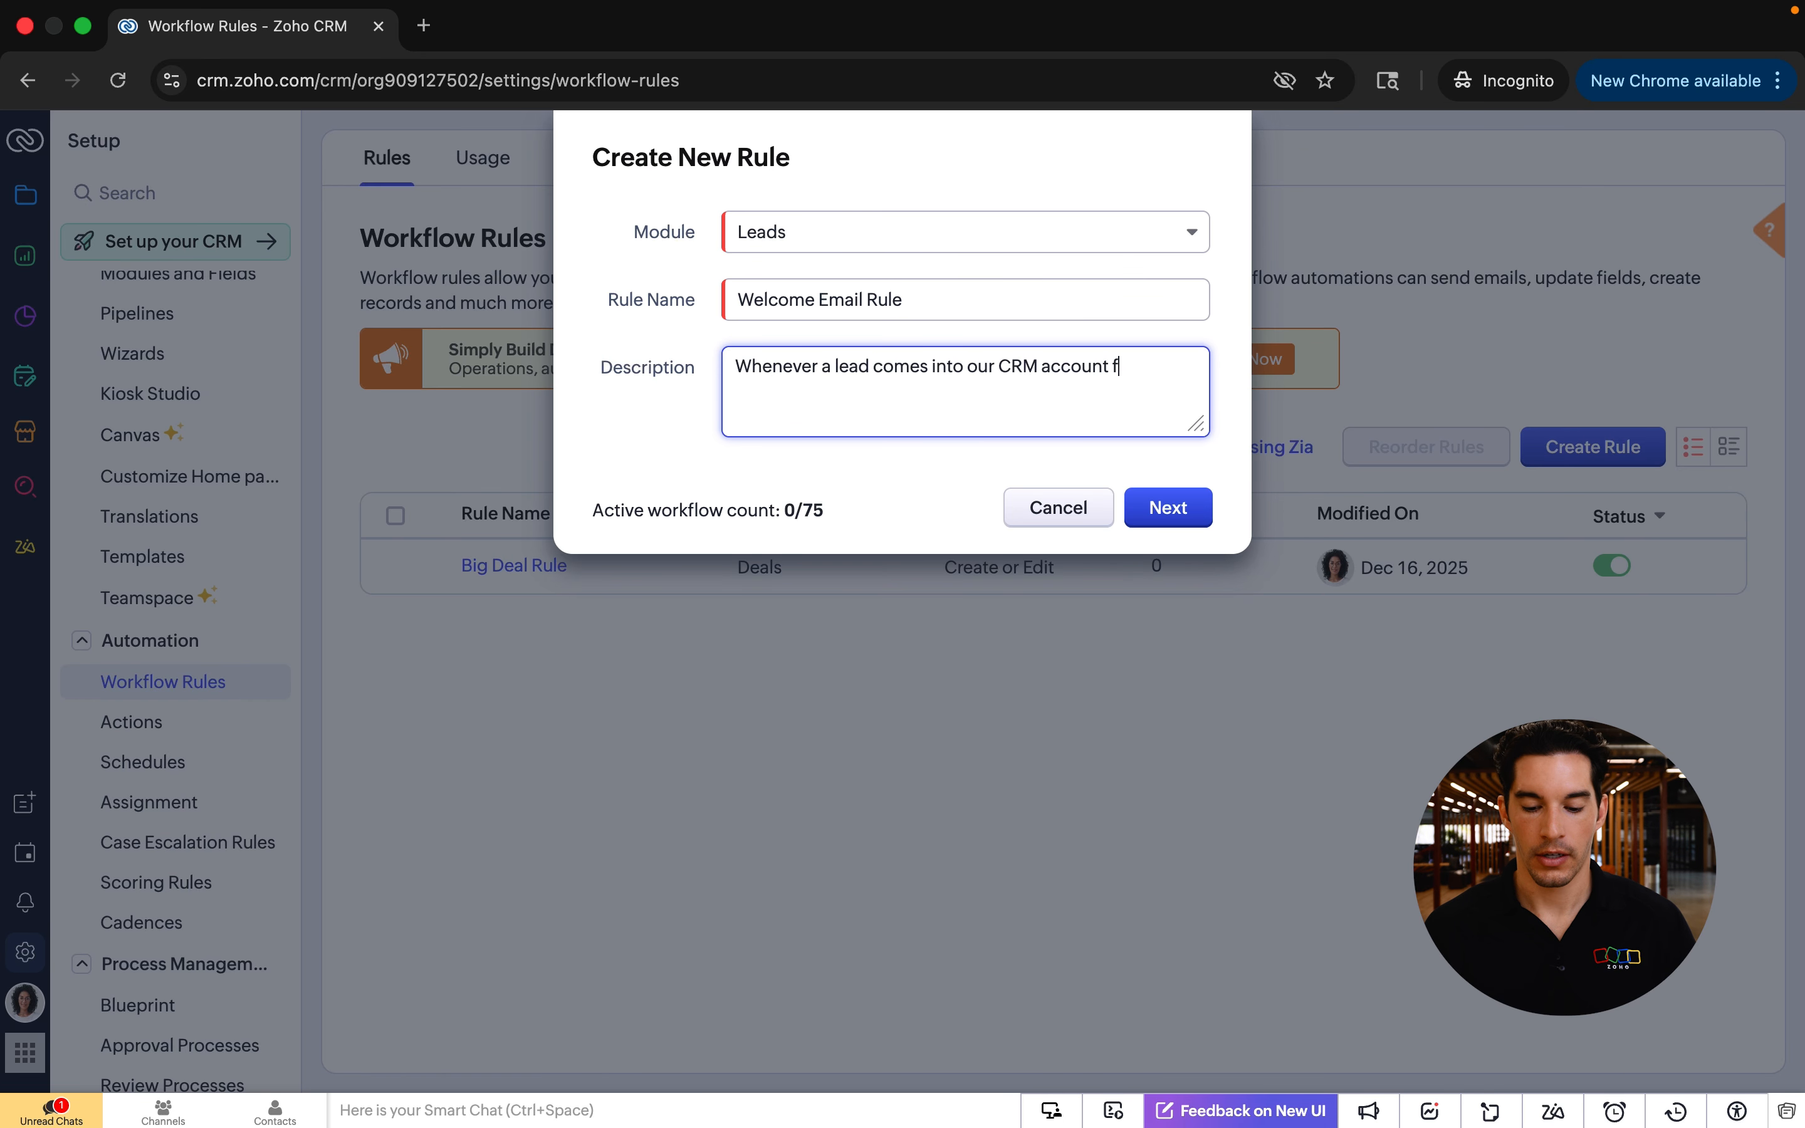
pyautogui.write('rom our online store')
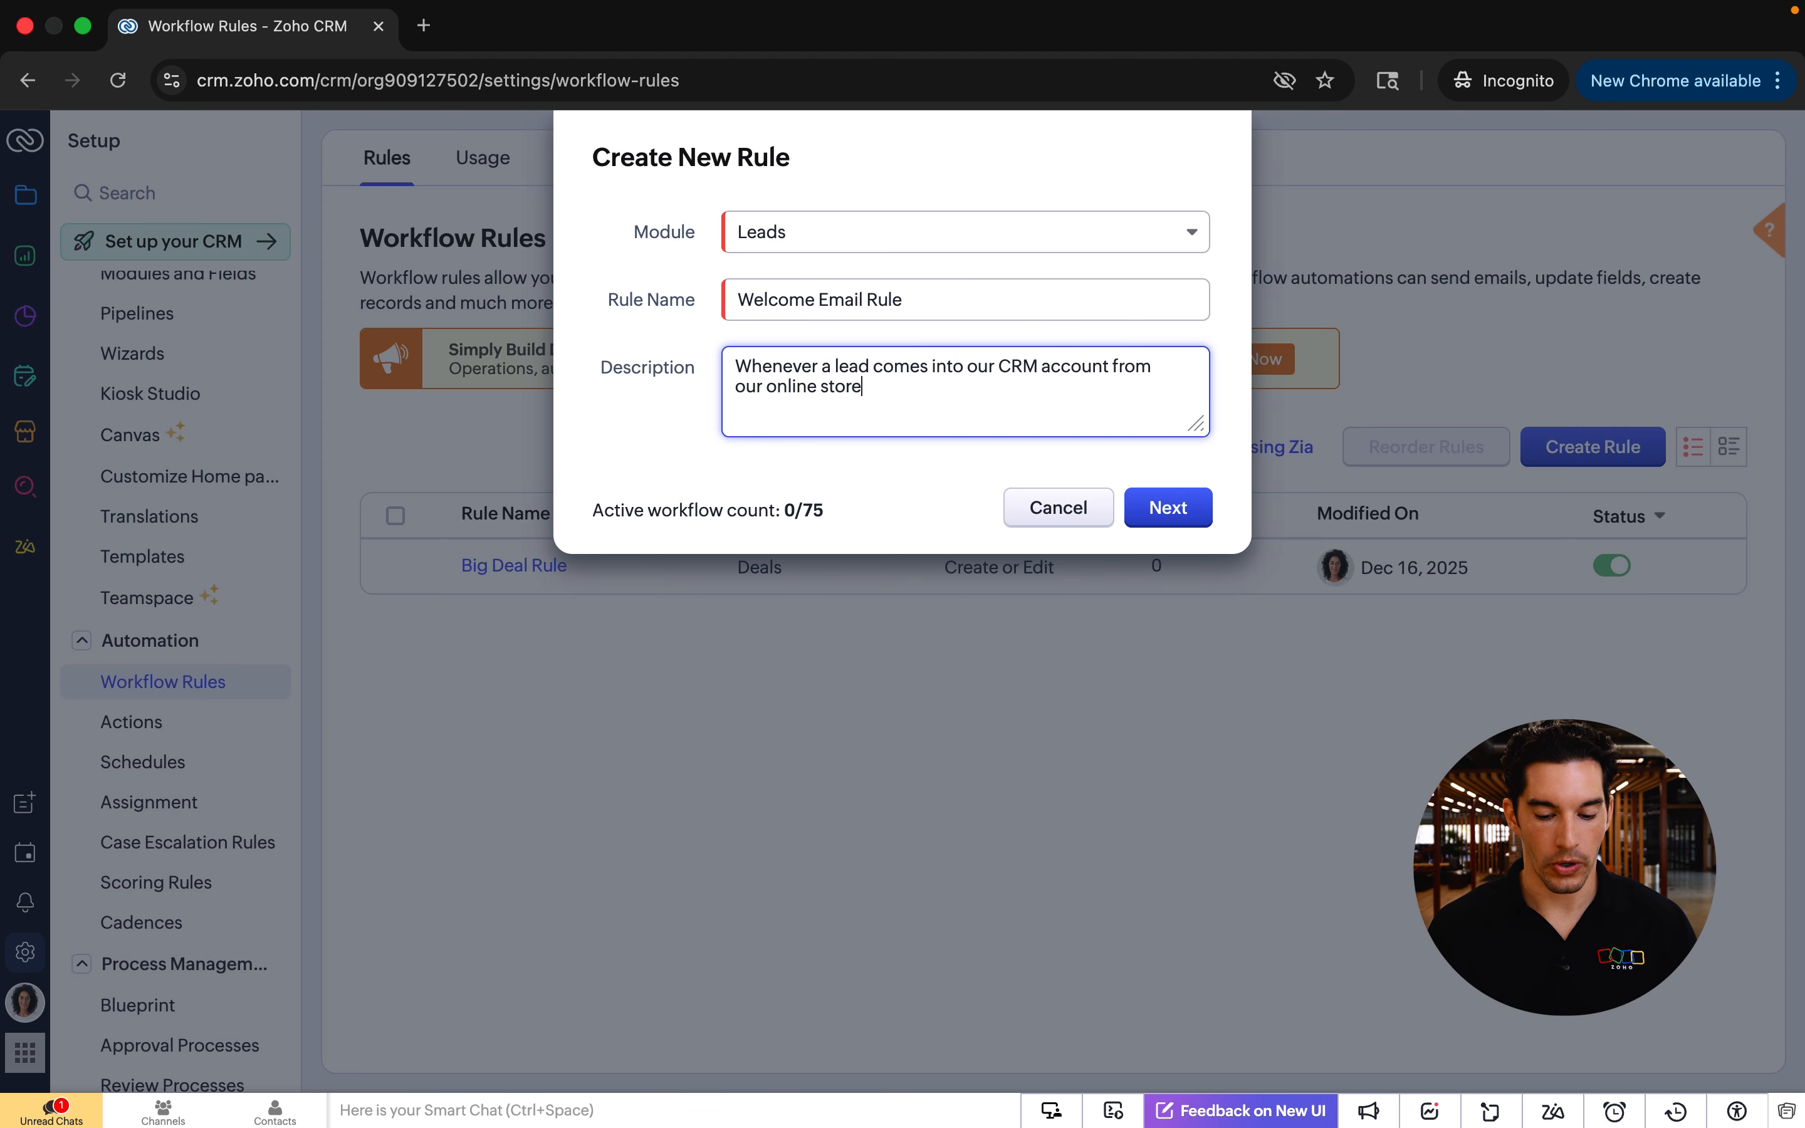
pyautogui.write(', then they should ')
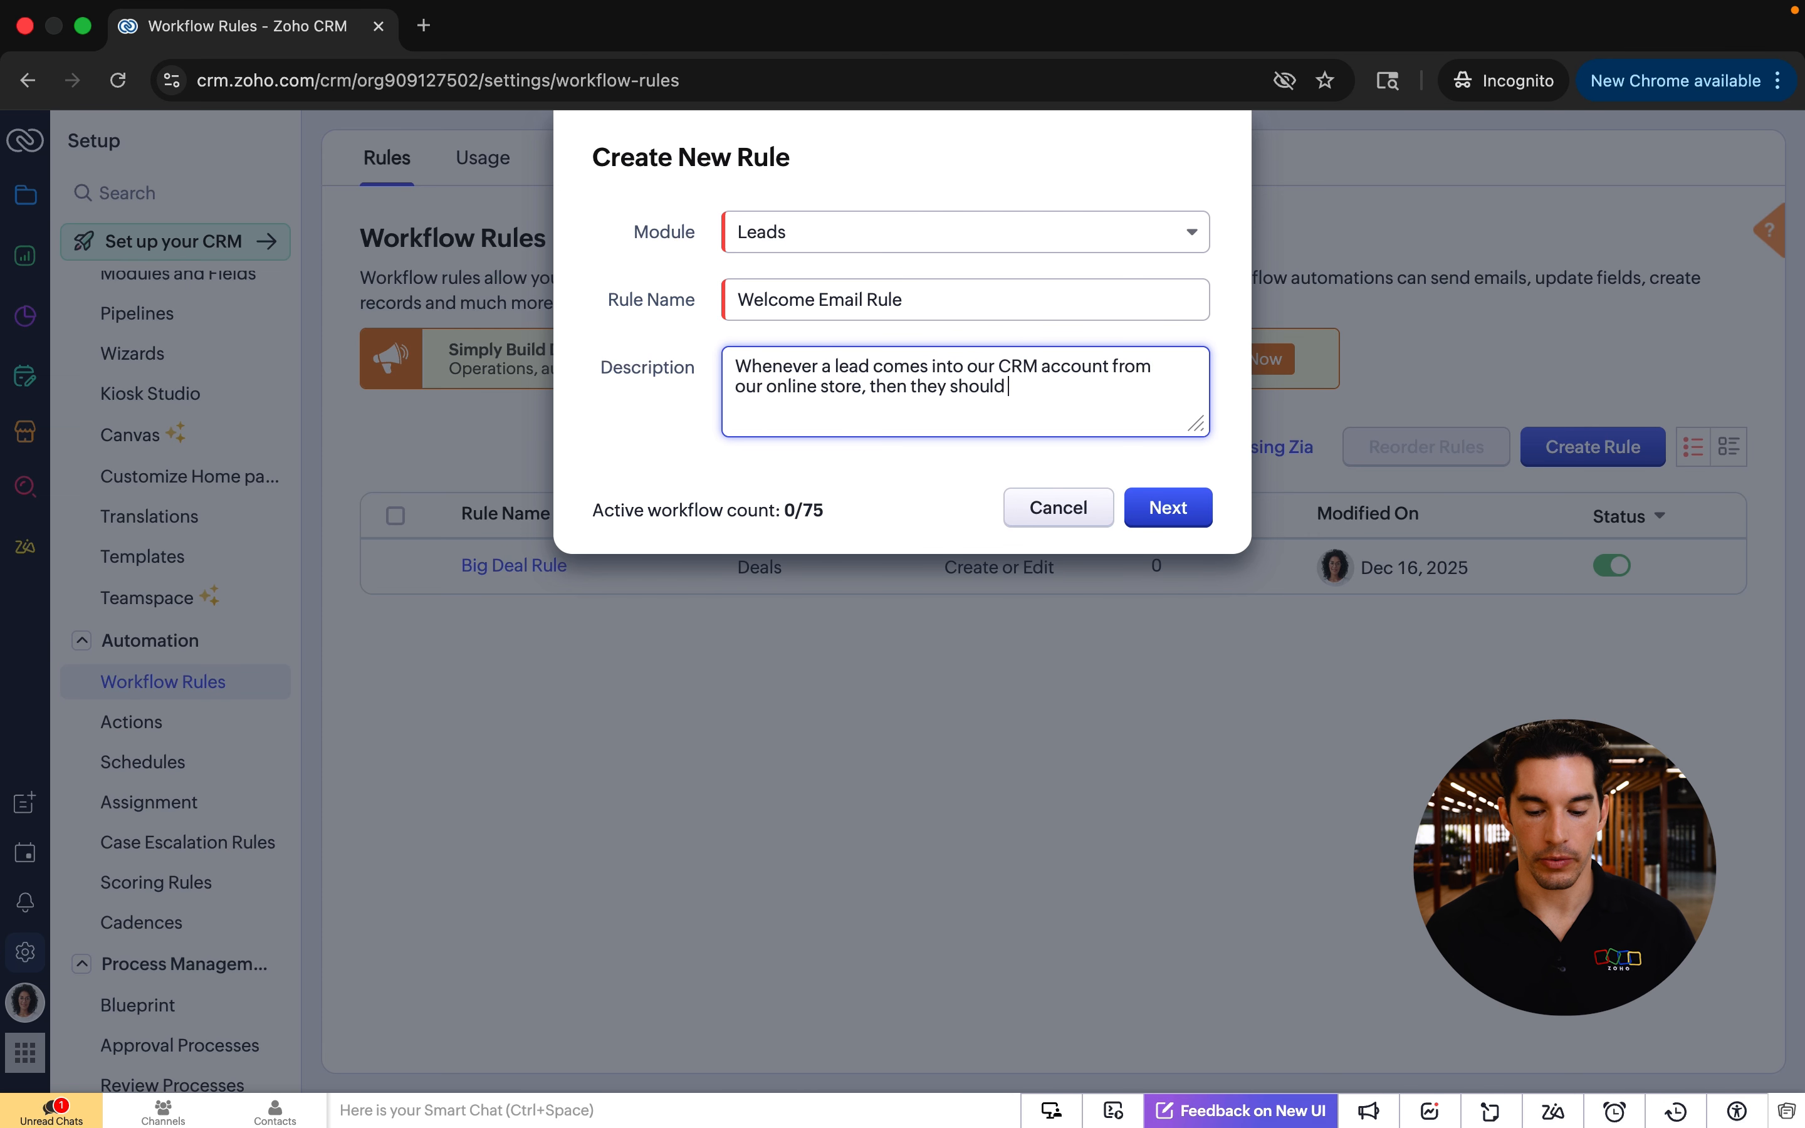
pyautogui.write('receive a welcome email')
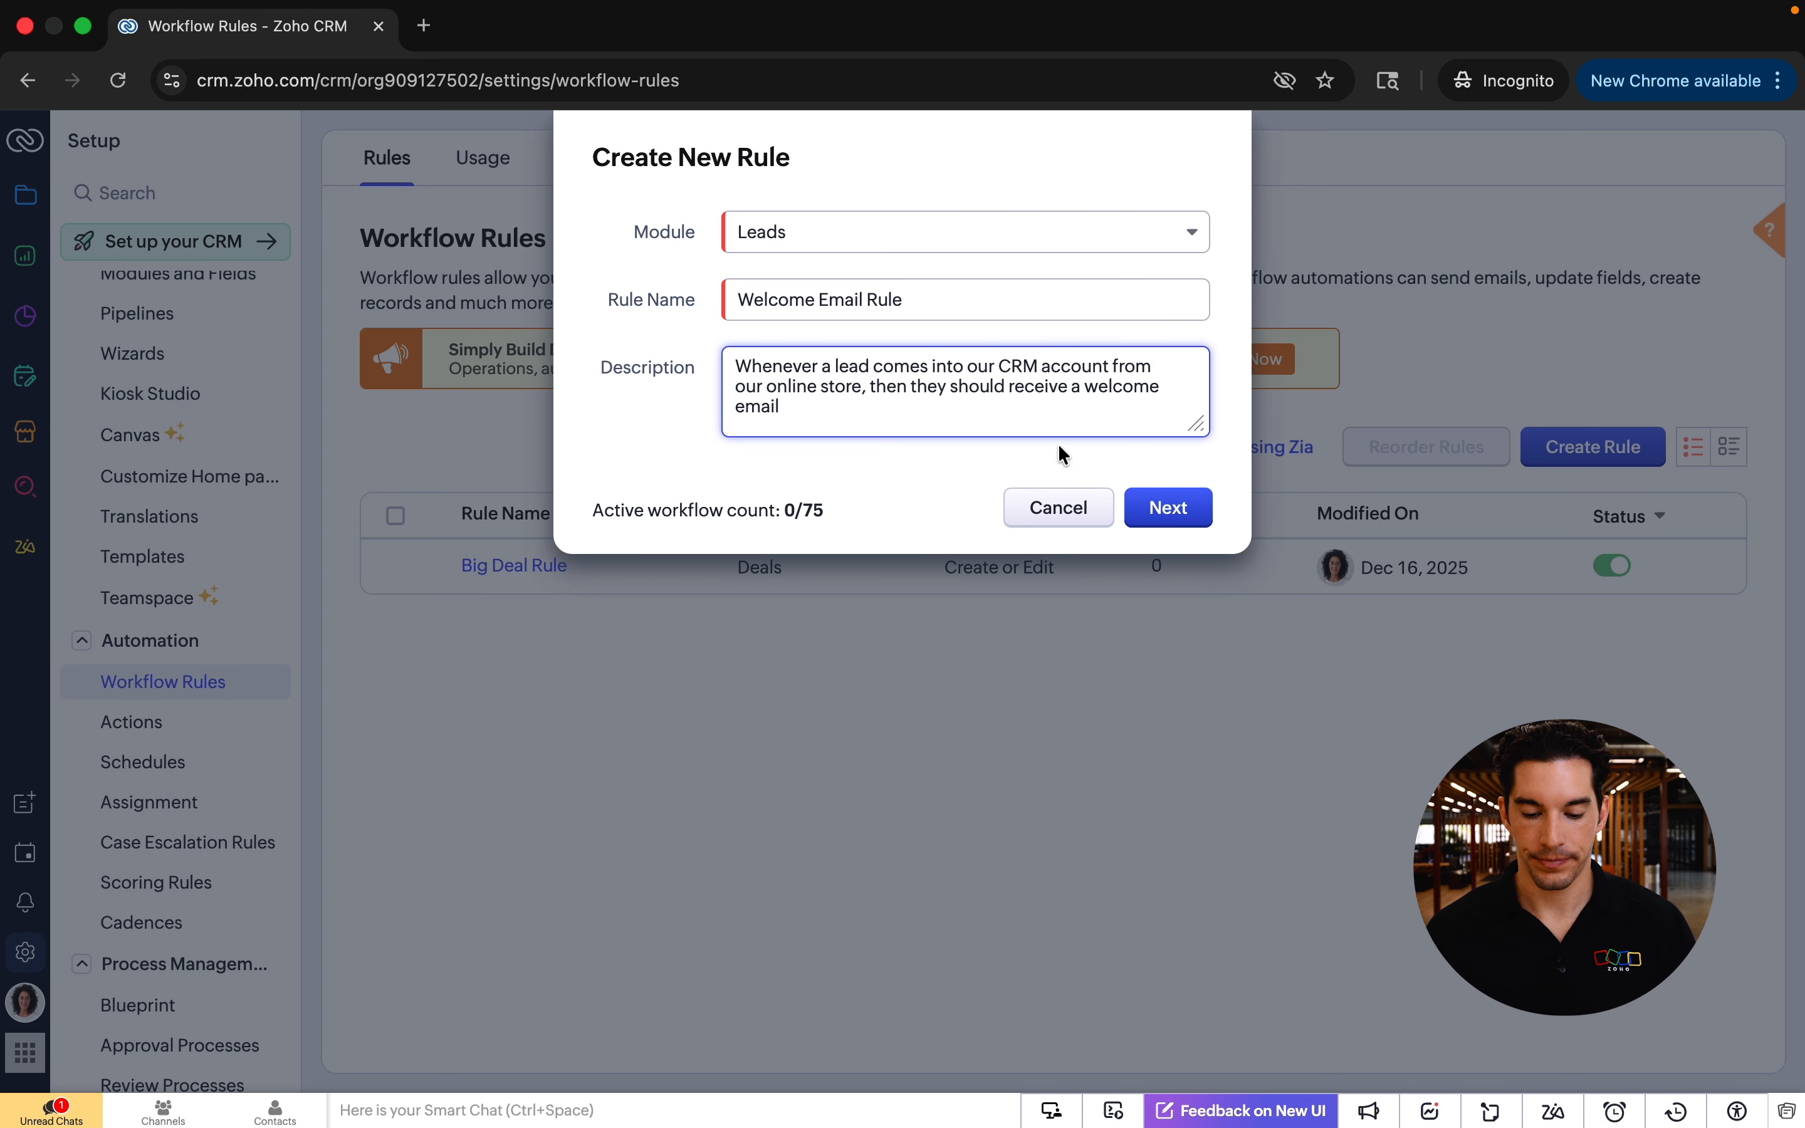
pyautogui.click(1156, 511)
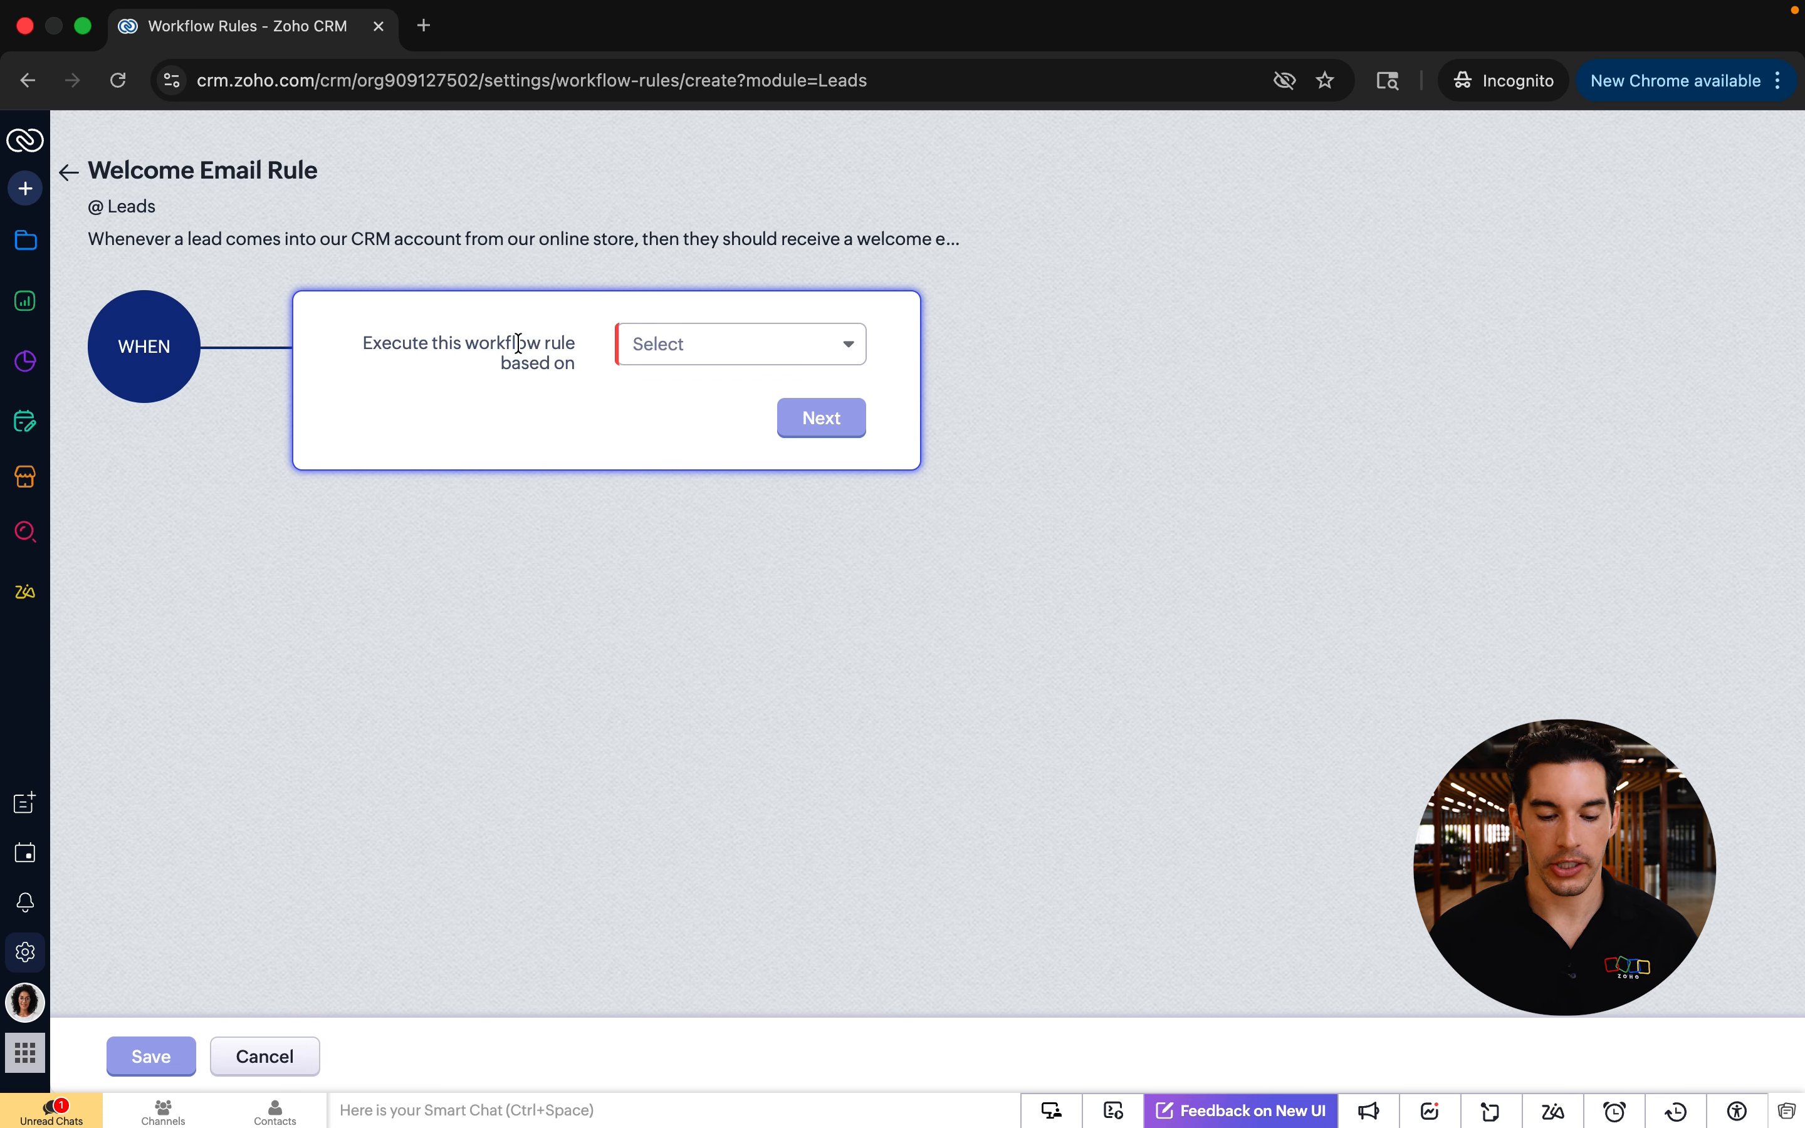
# Set the workflow rule to execute based on a record action, with Create as the action.
pyautogui.click(652, 358)
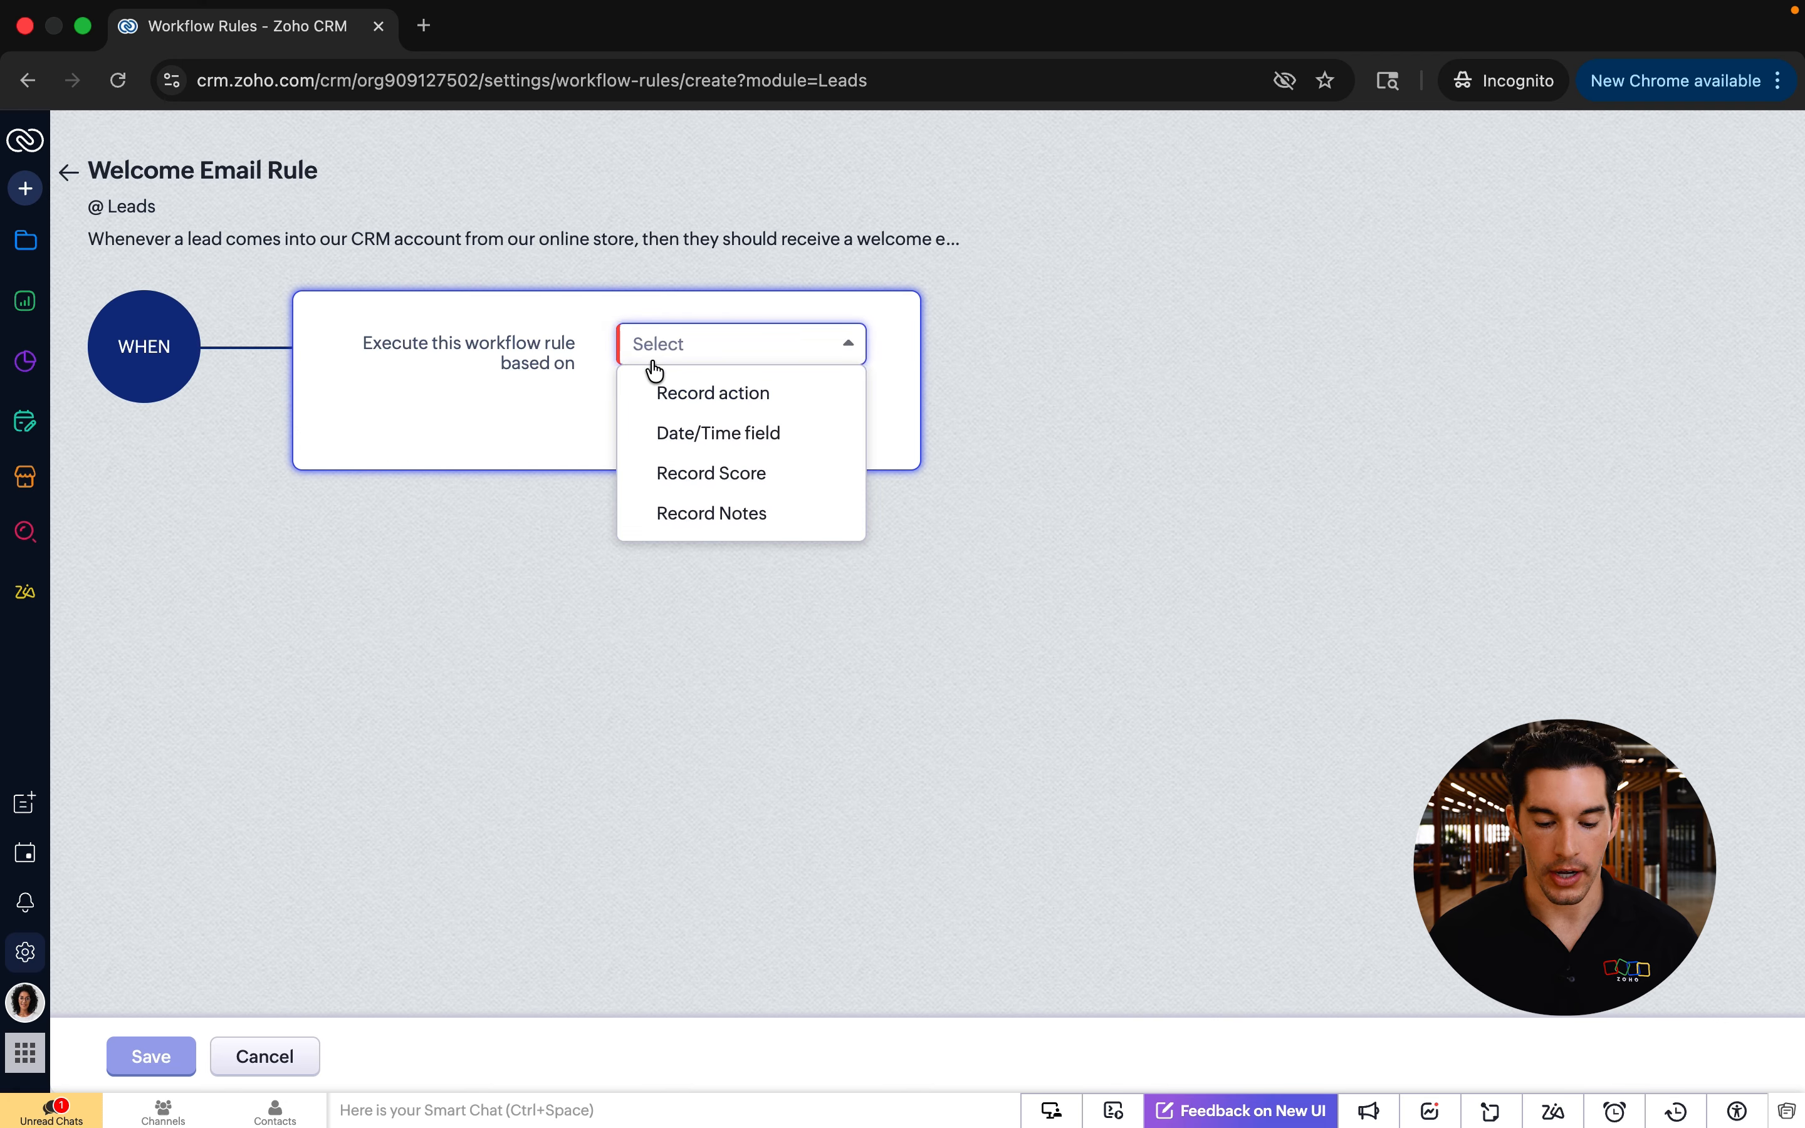
pyautogui.click(701, 393)
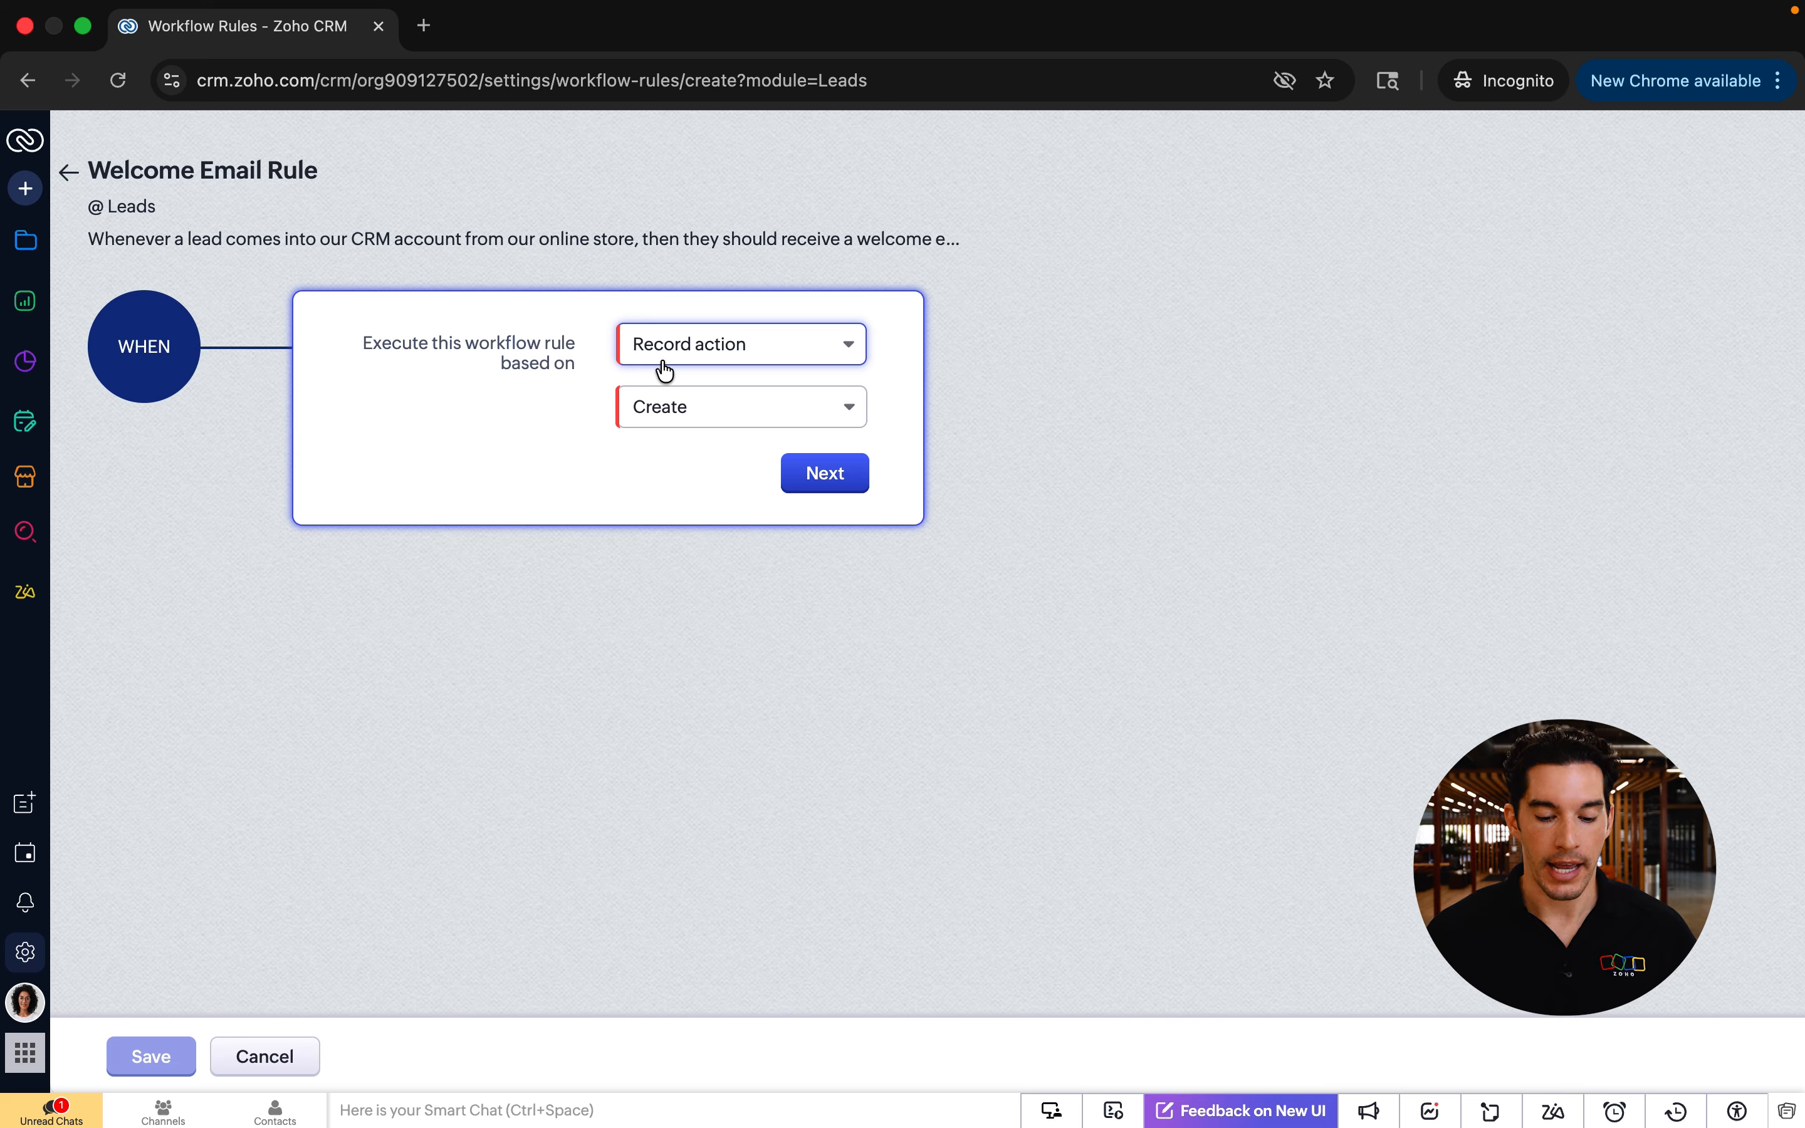
pyautogui.click(676, 410)
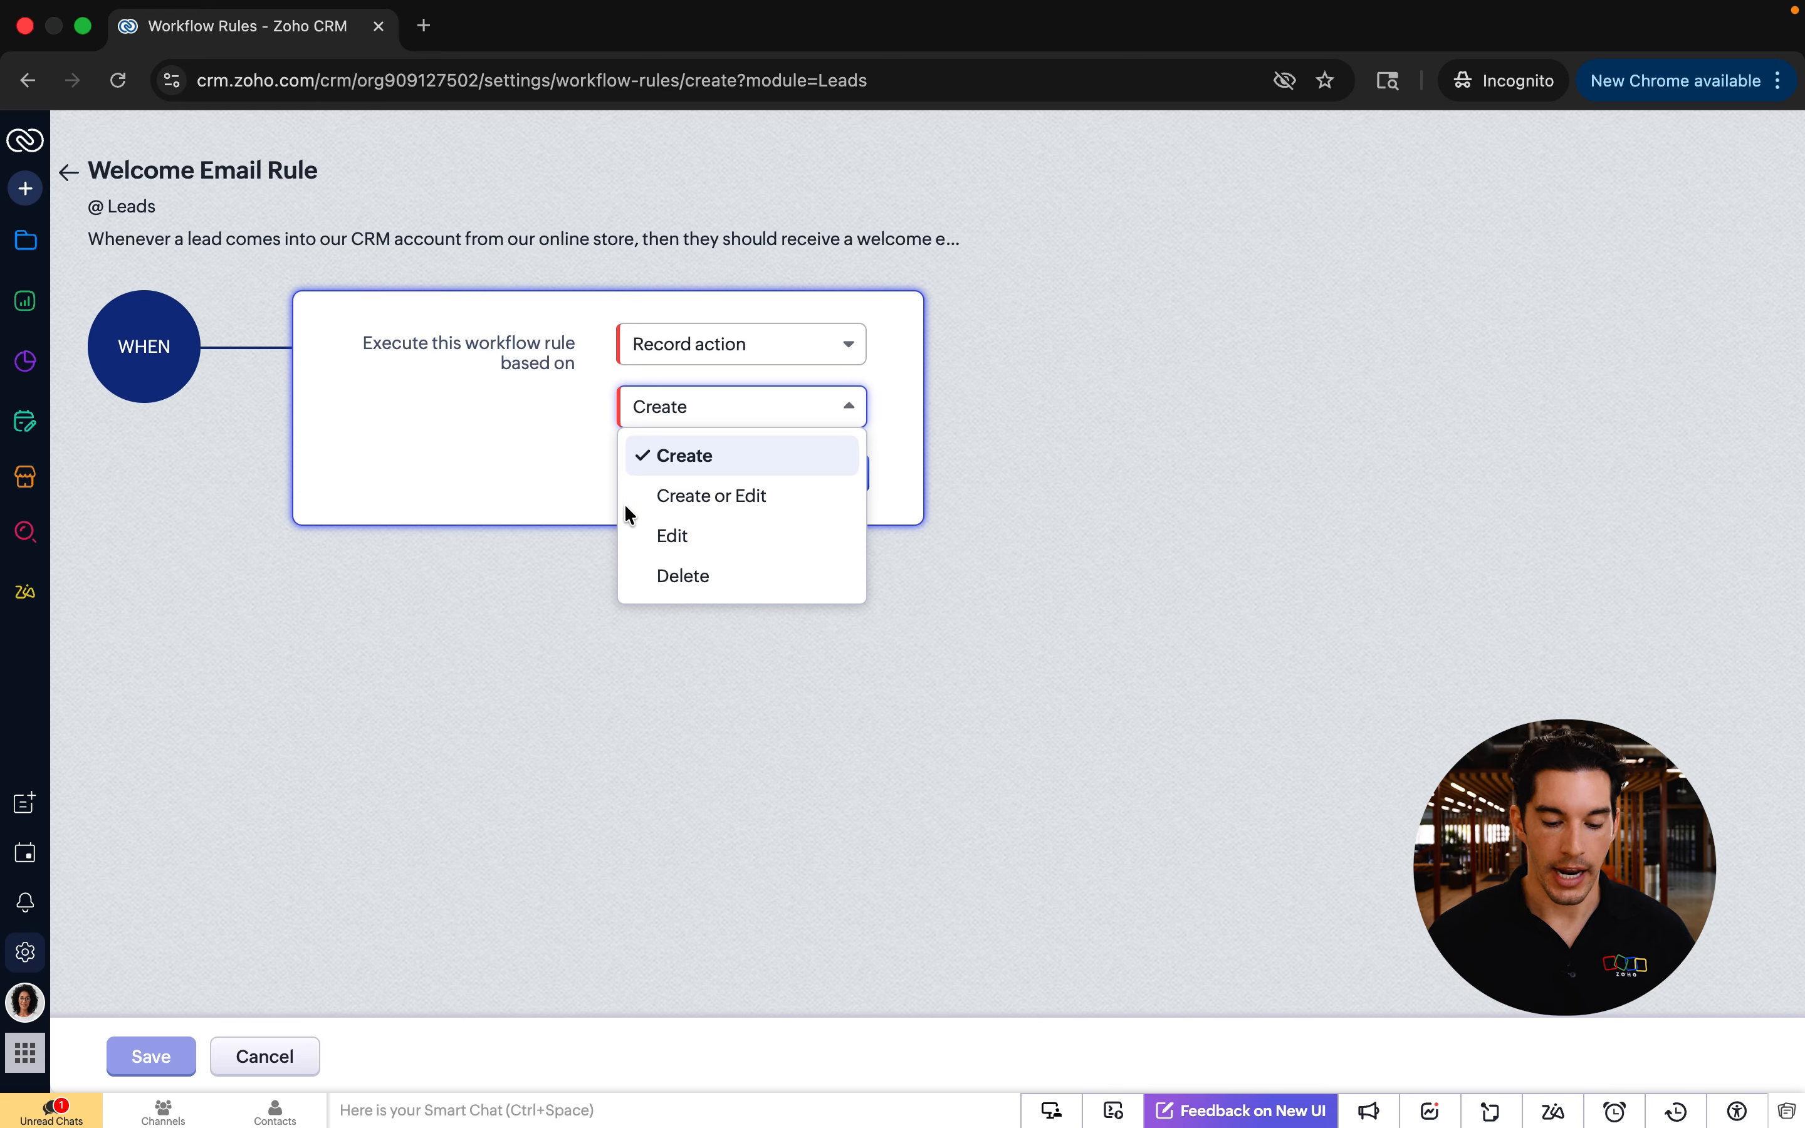
pyautogui.click(664, 536)
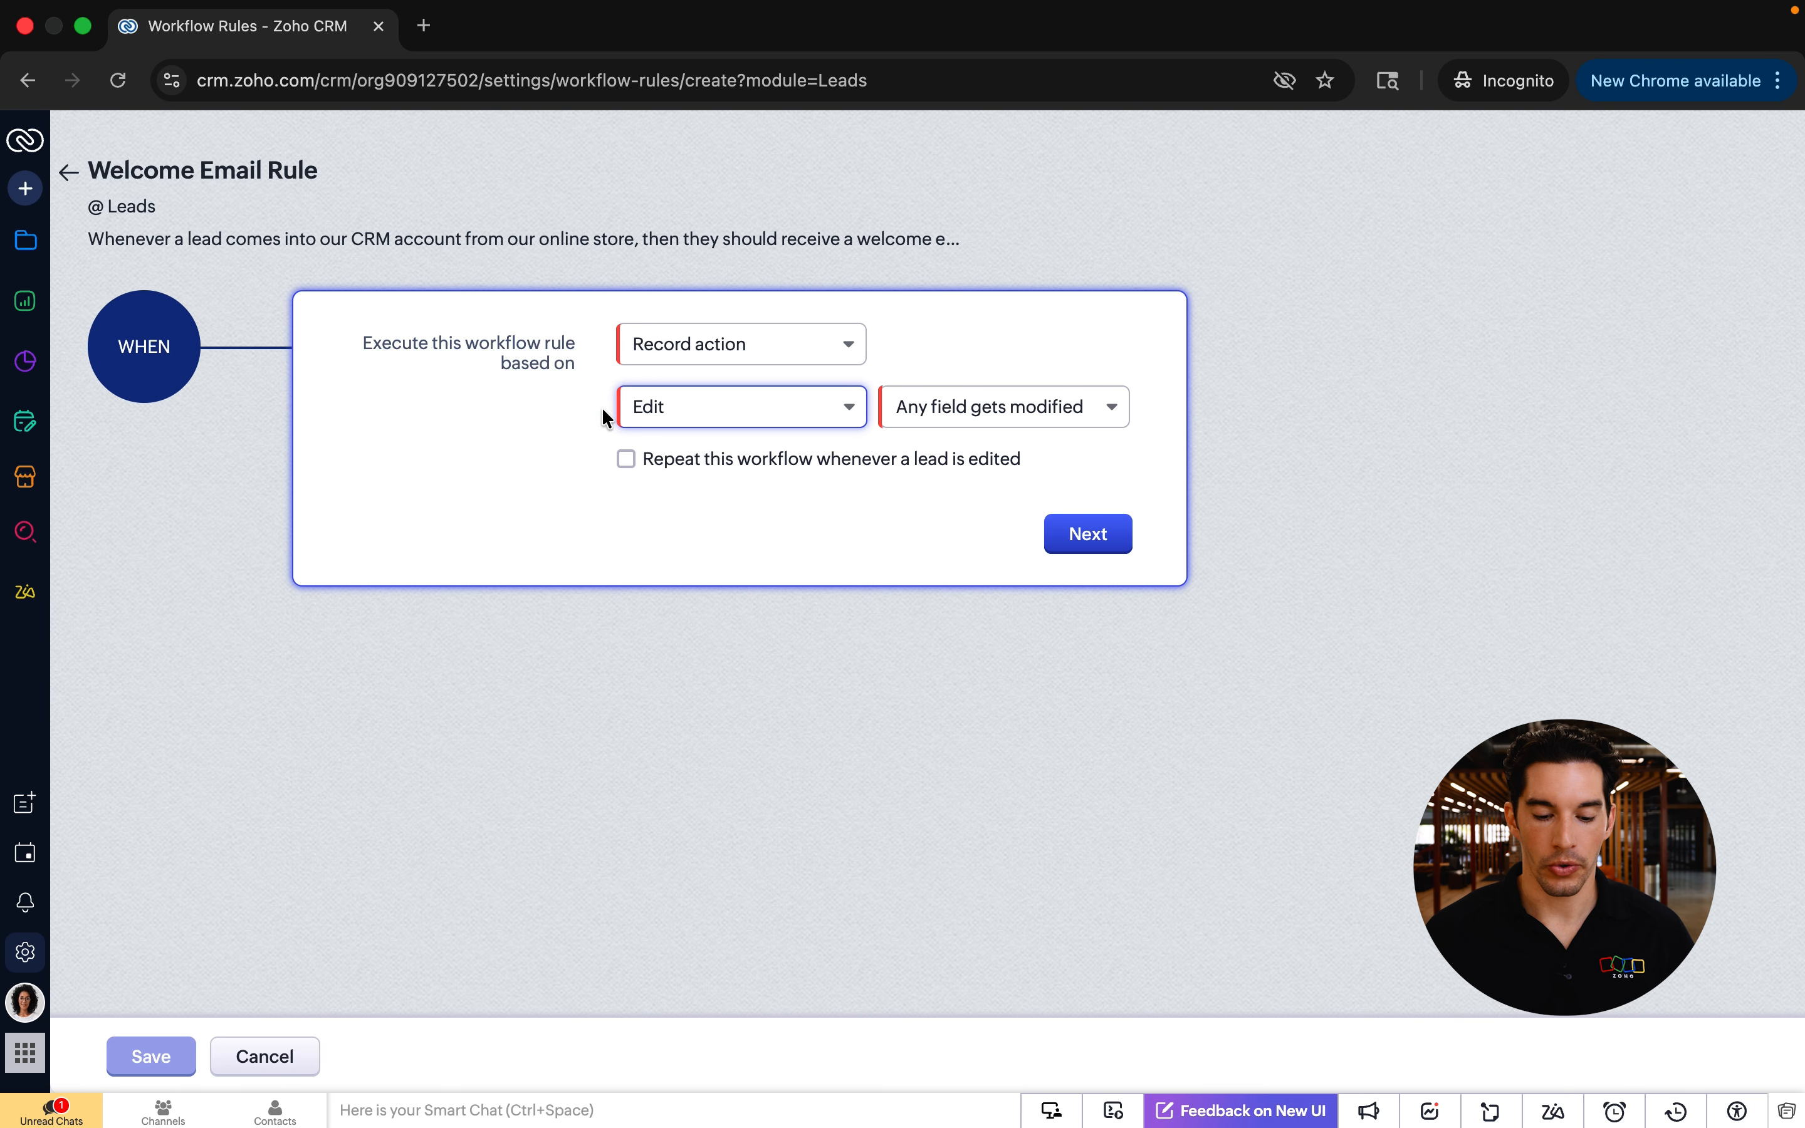
pyautogui.click(646, 412)
pyautogui.click(662, 458)
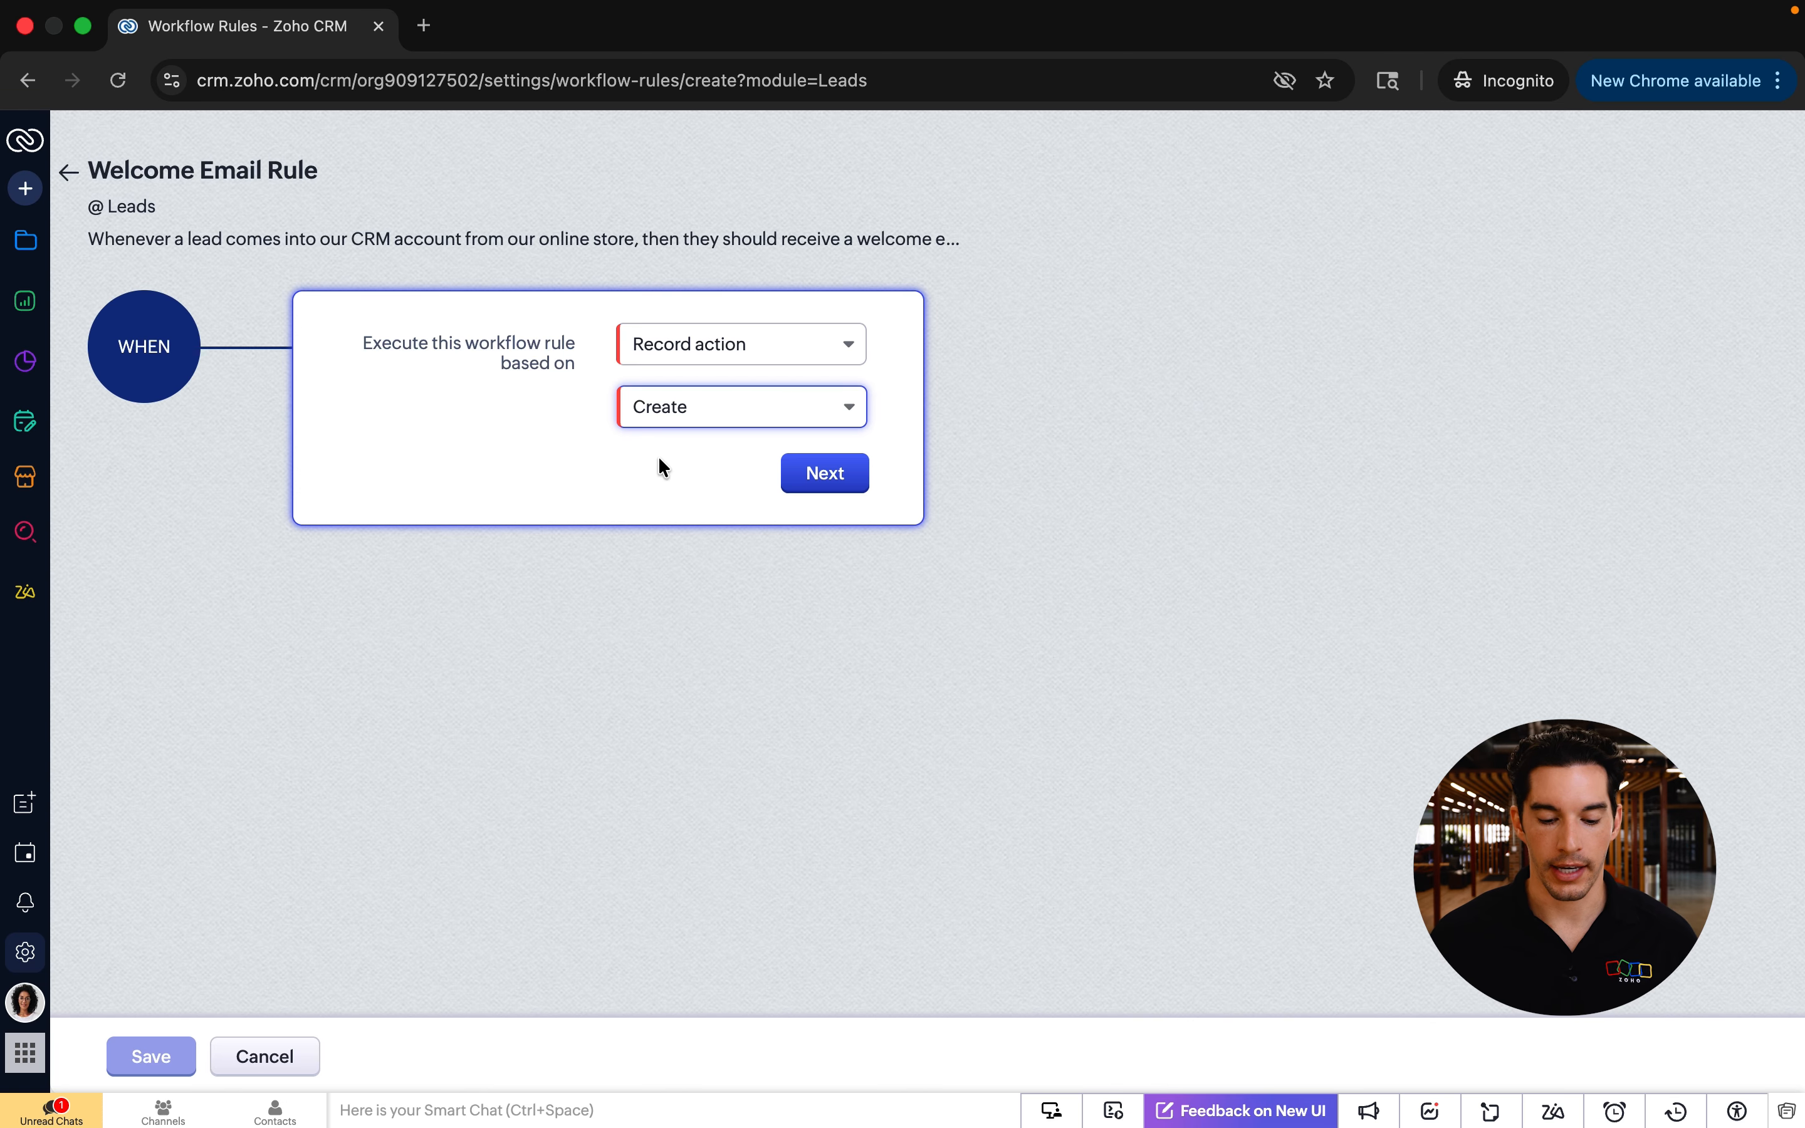
# Confirm the trigger and restrict the rule to leads whose Lead Source is Online Store.
pyautogui.click(792, 475)
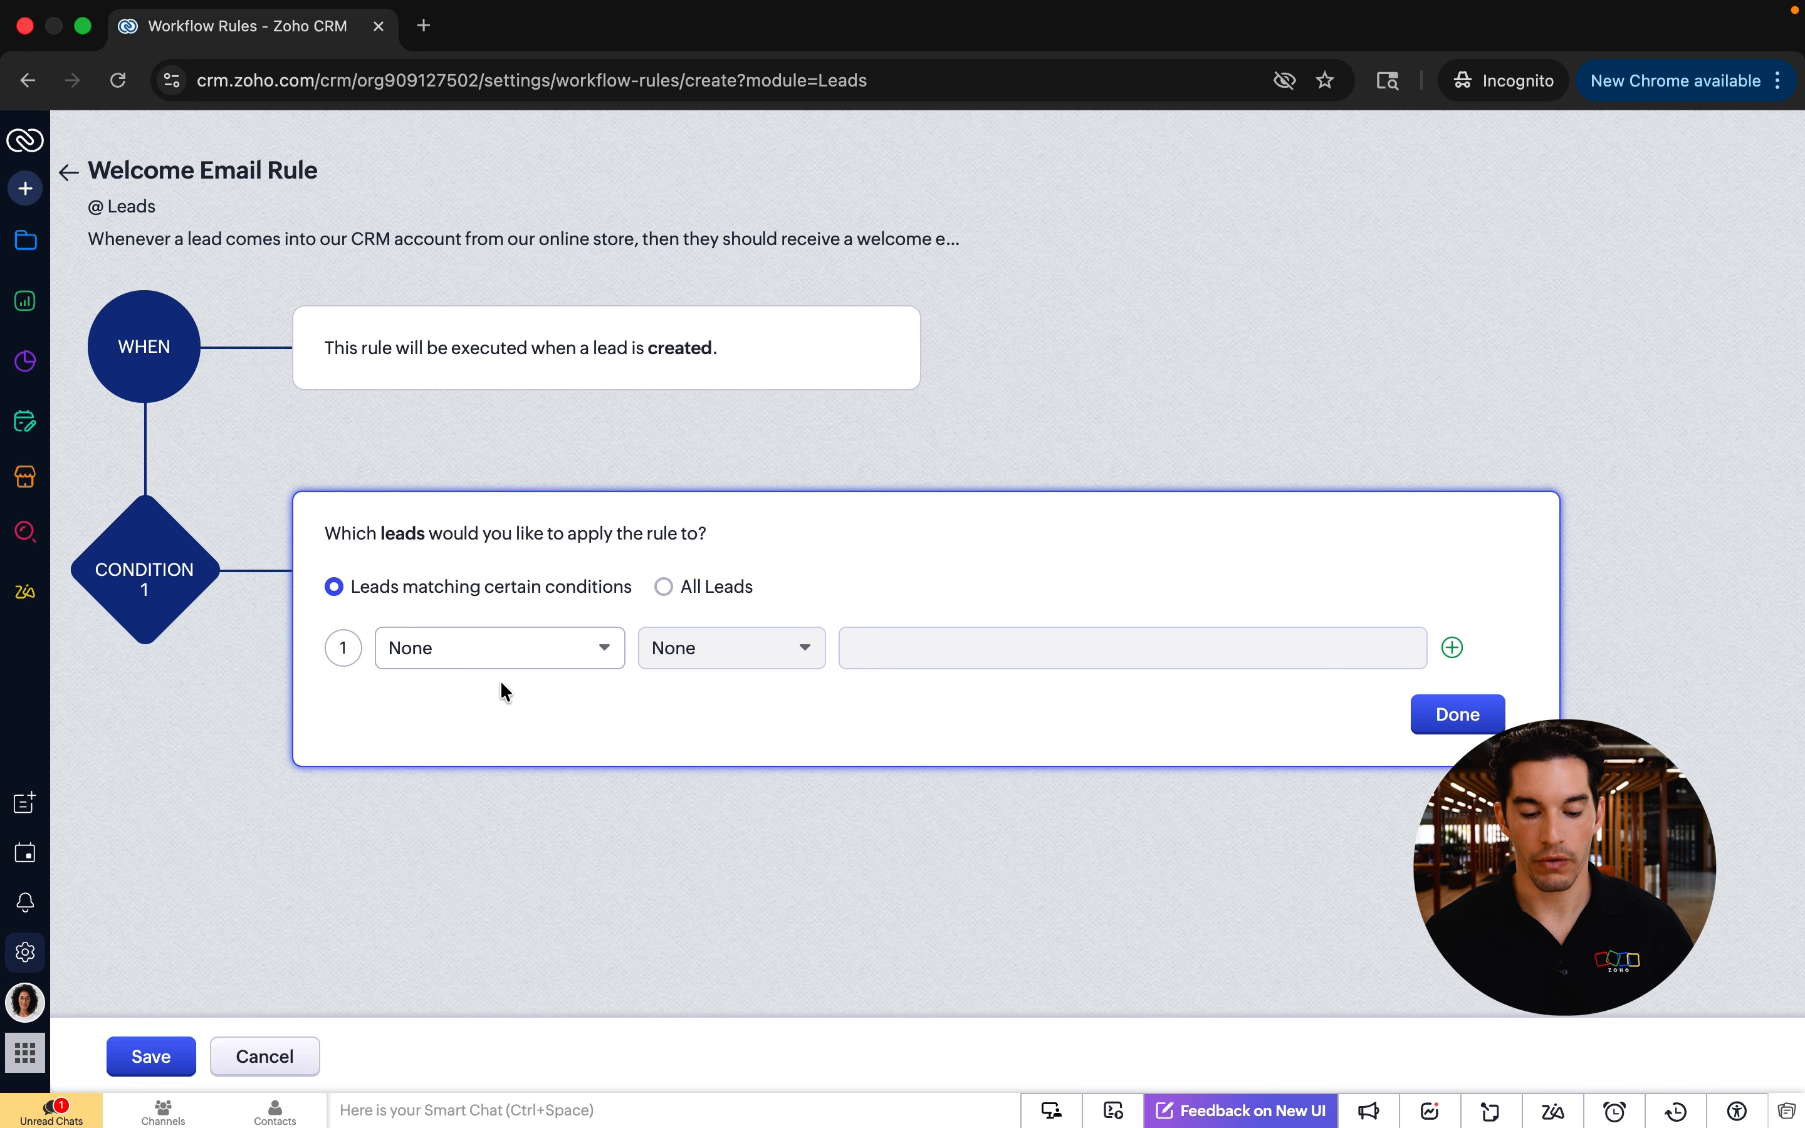
pyautogui.click(518, 657)
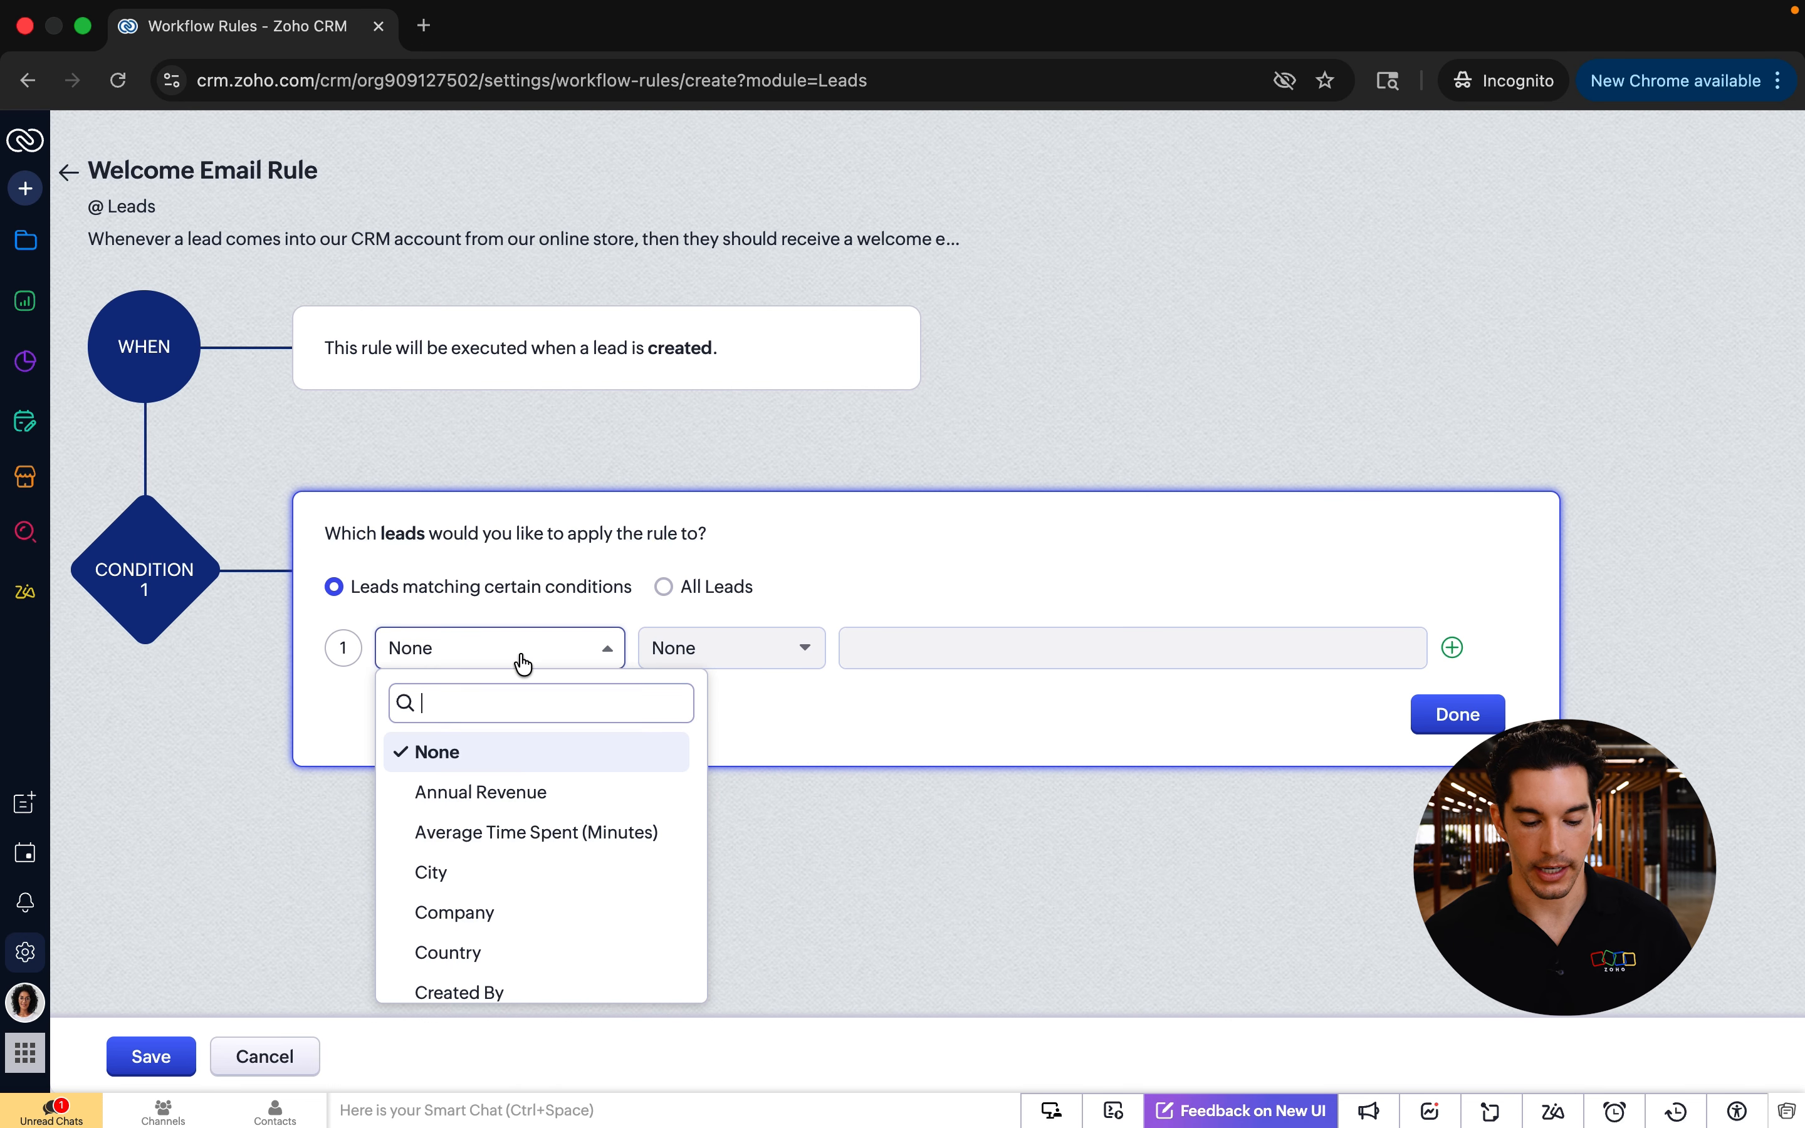
pyautogui.write('lead sour')
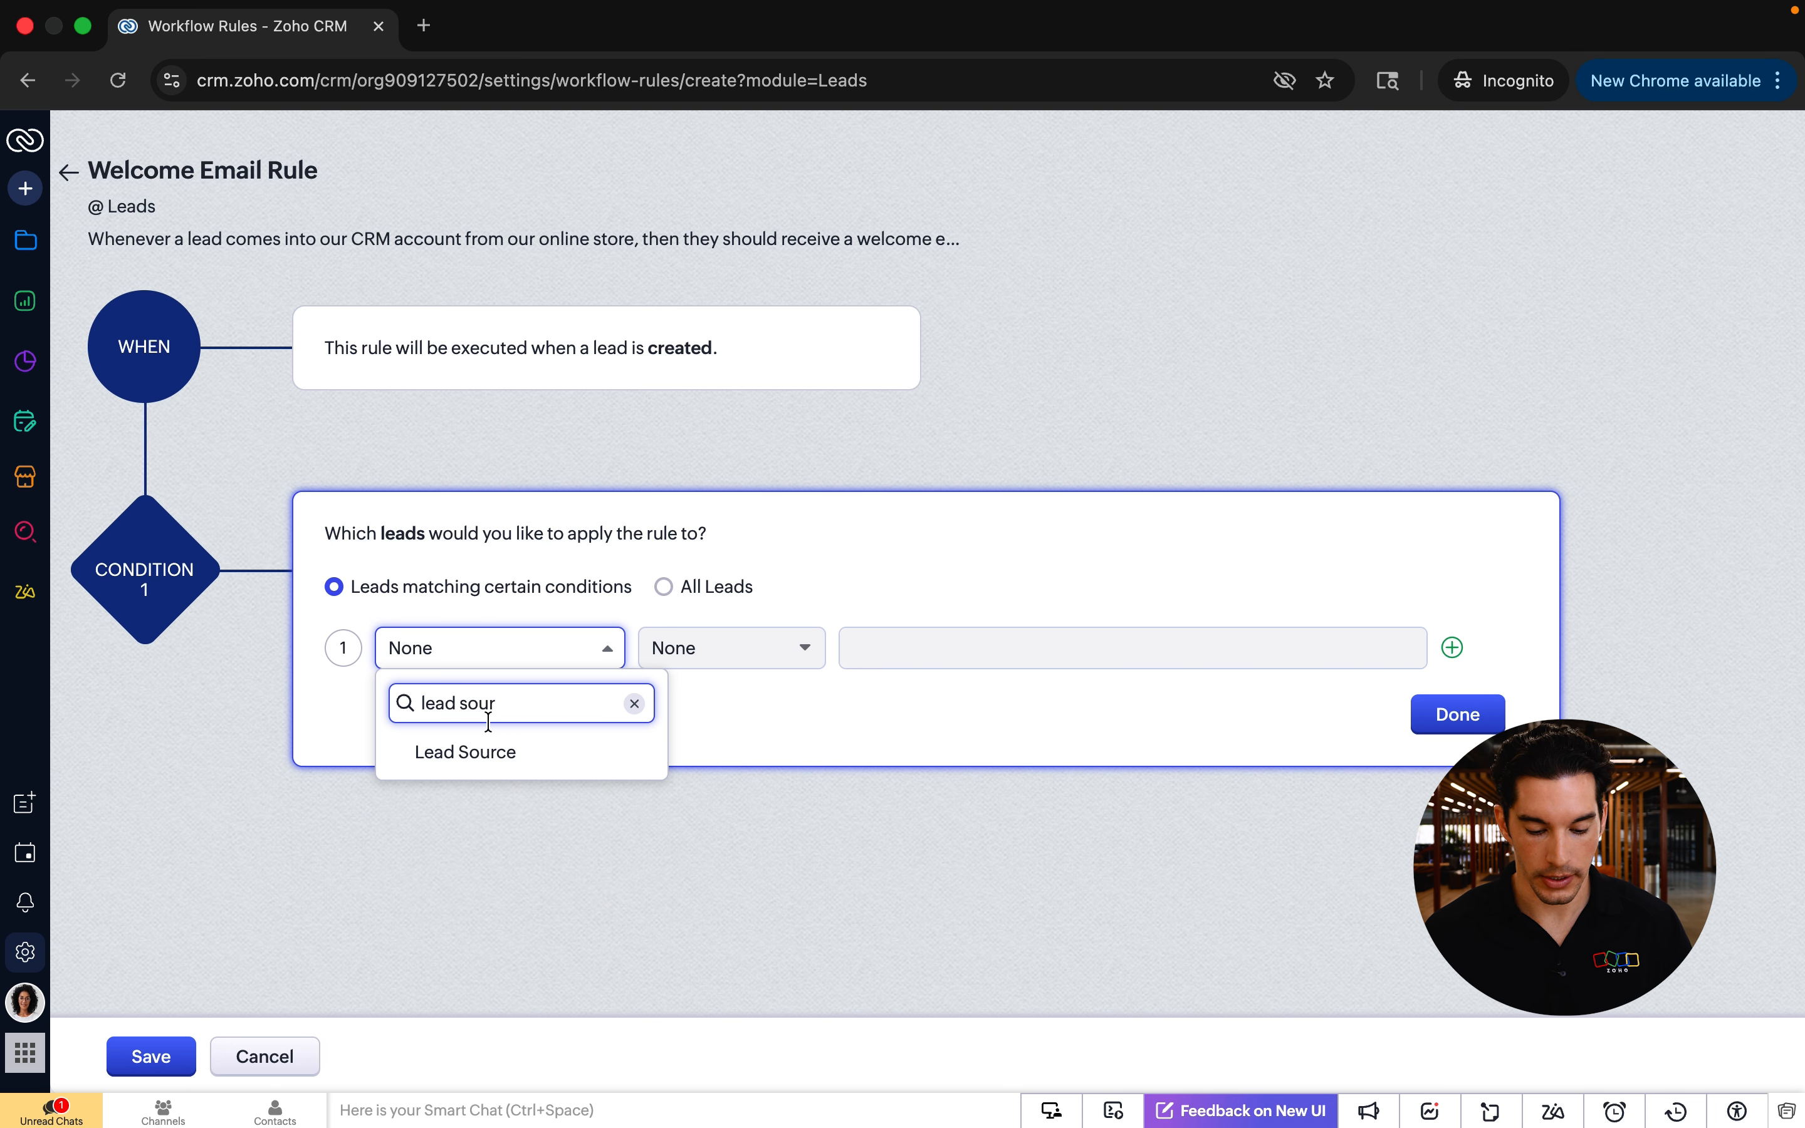
pyautogui.click(471, 753)
pyautogui.click(742, 649)
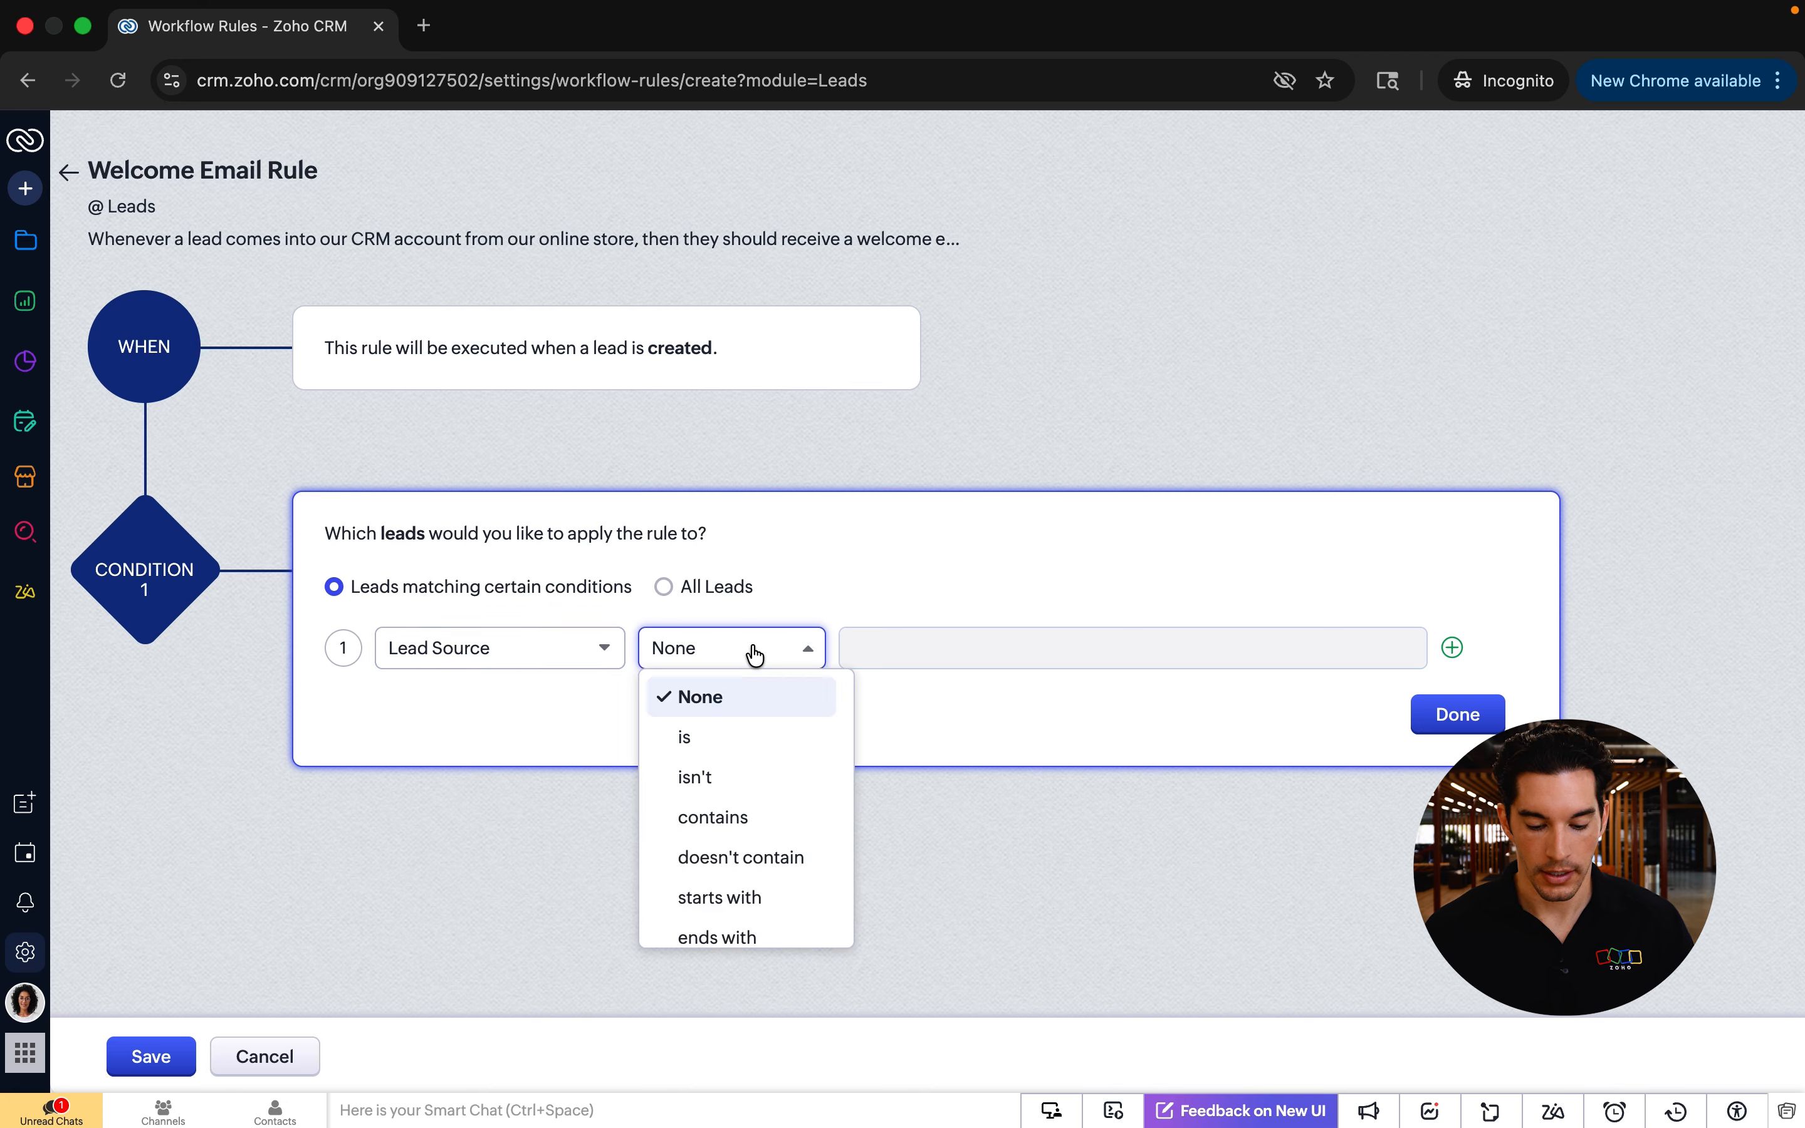
pyautogui.click(713, 743)
pyautogui.click(930, 649)
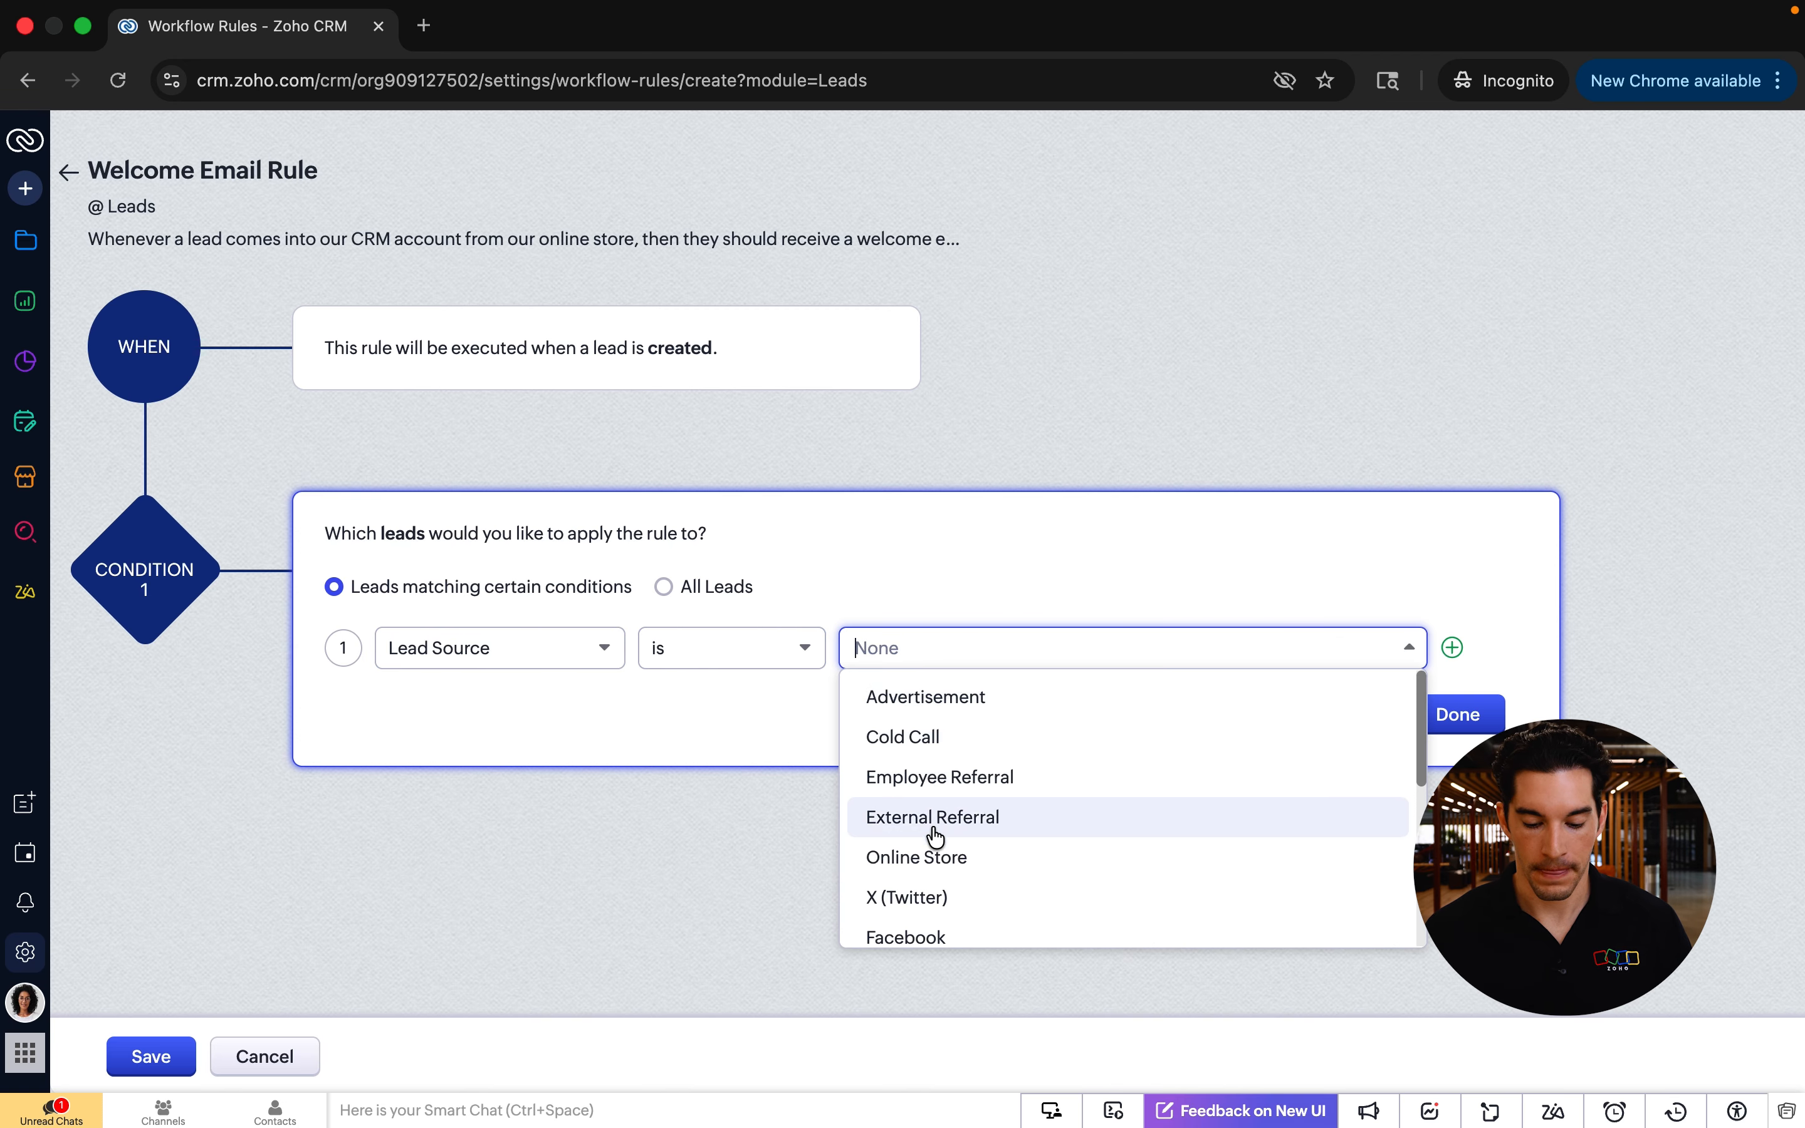
pyautogui.click(921, 857)
pyautogui.click(756, 718)
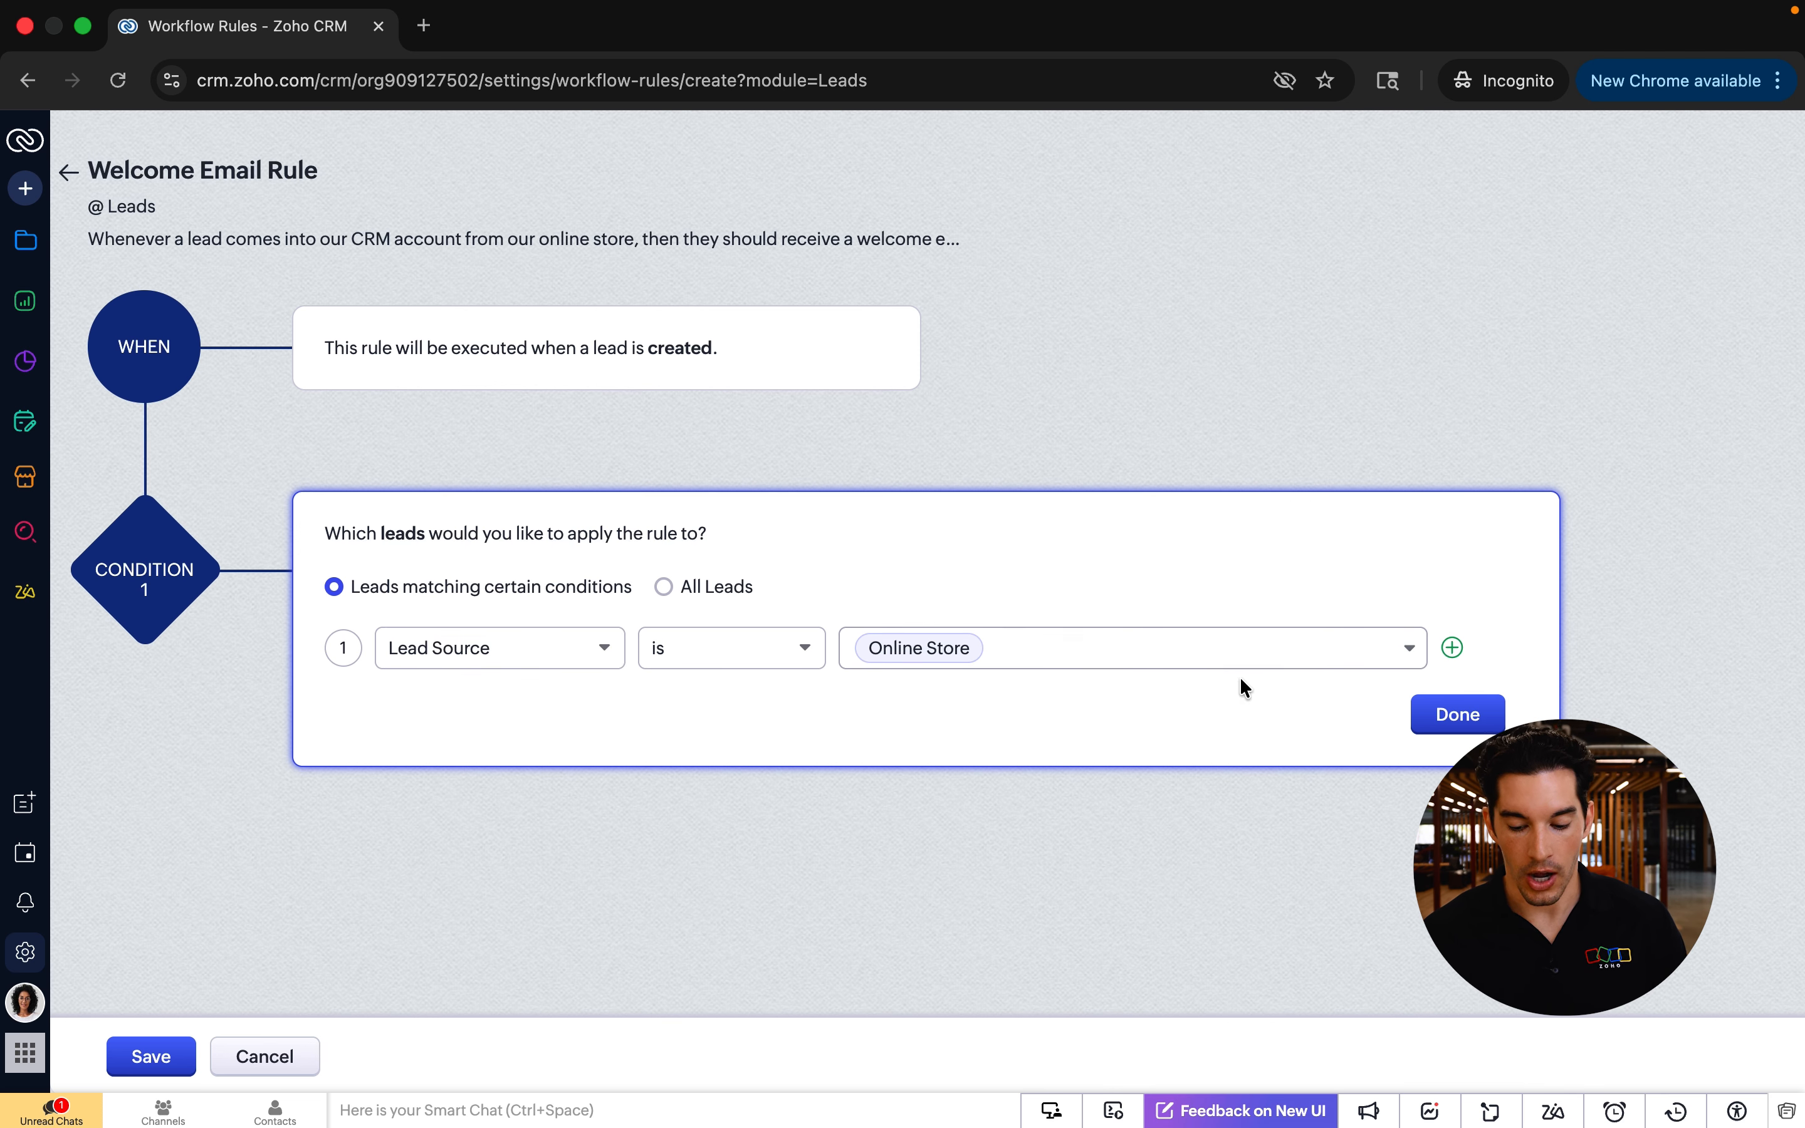
pyautogui.click(1435, 713)
pyautogui.click(1121, 607)
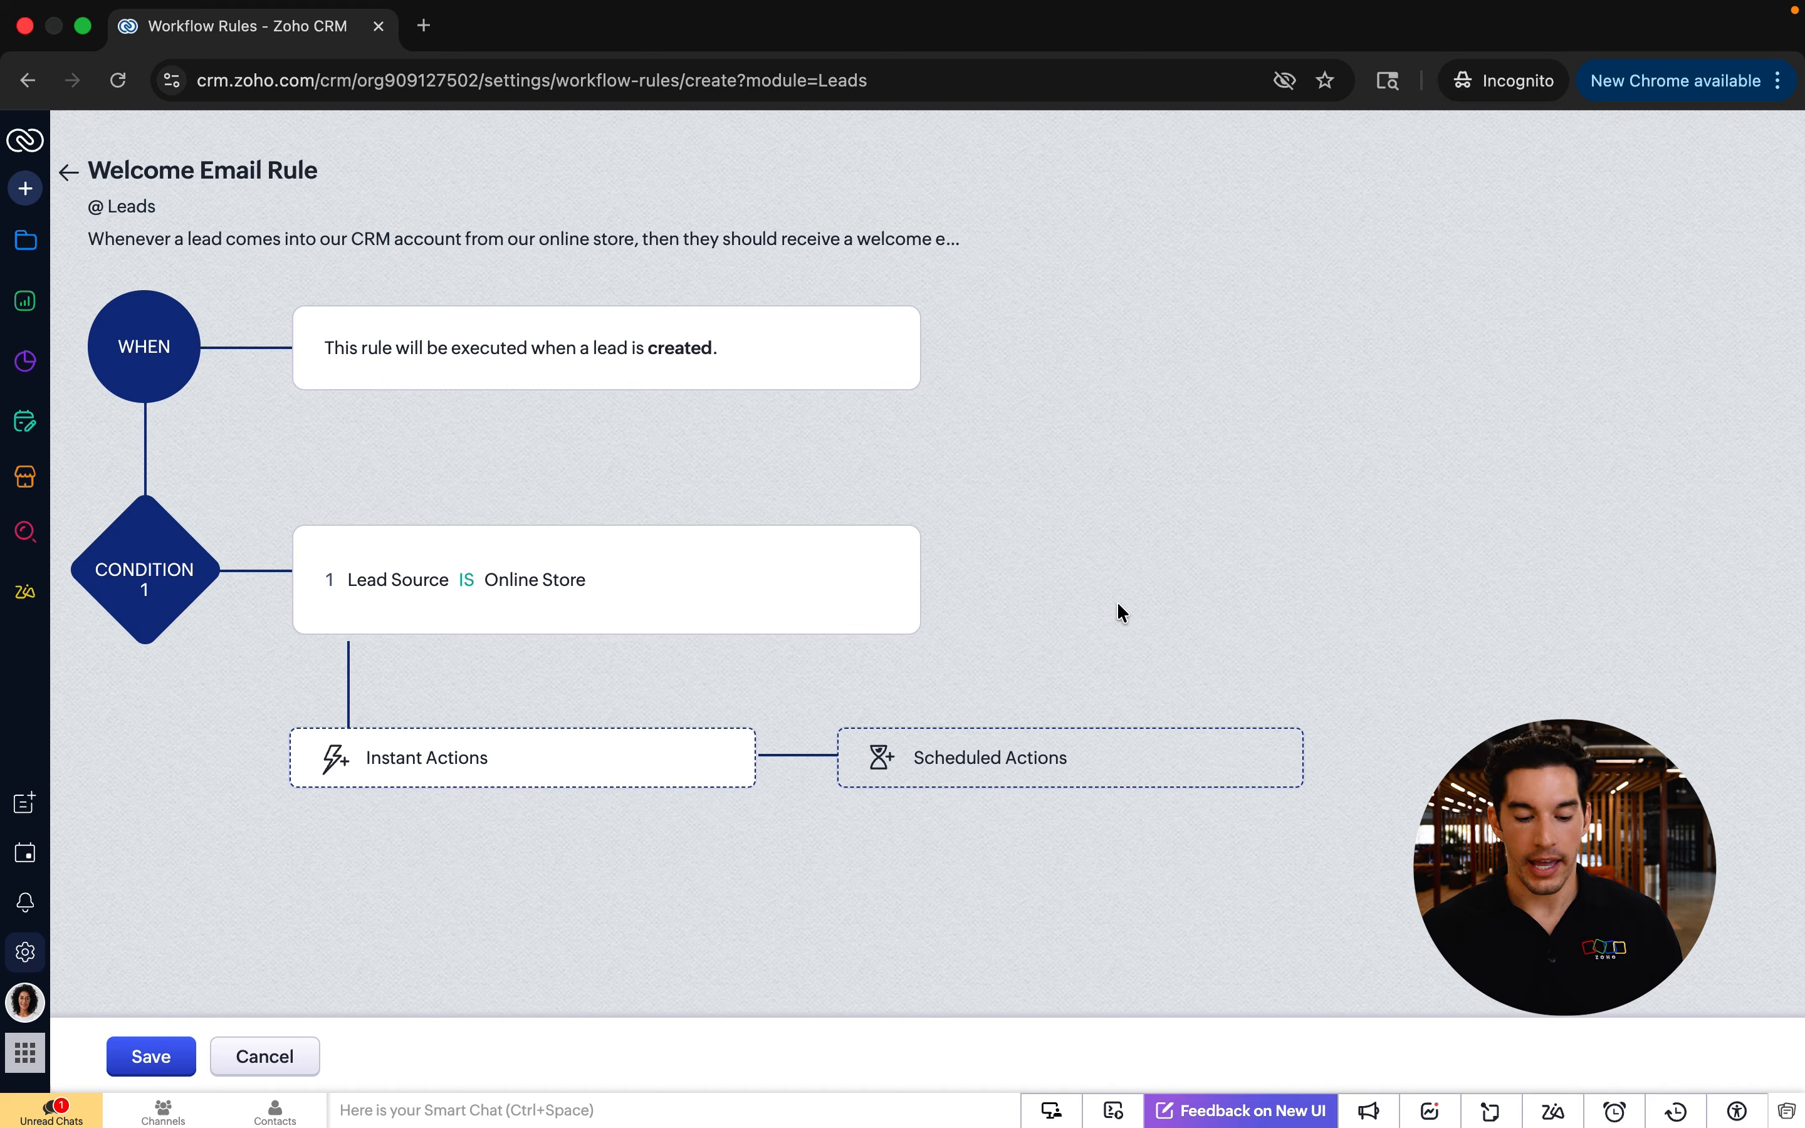
# Add an instant email notification named "Online Store Welcome Email" that goes to the lead's Email field.
pyautogui.click(415, 757)
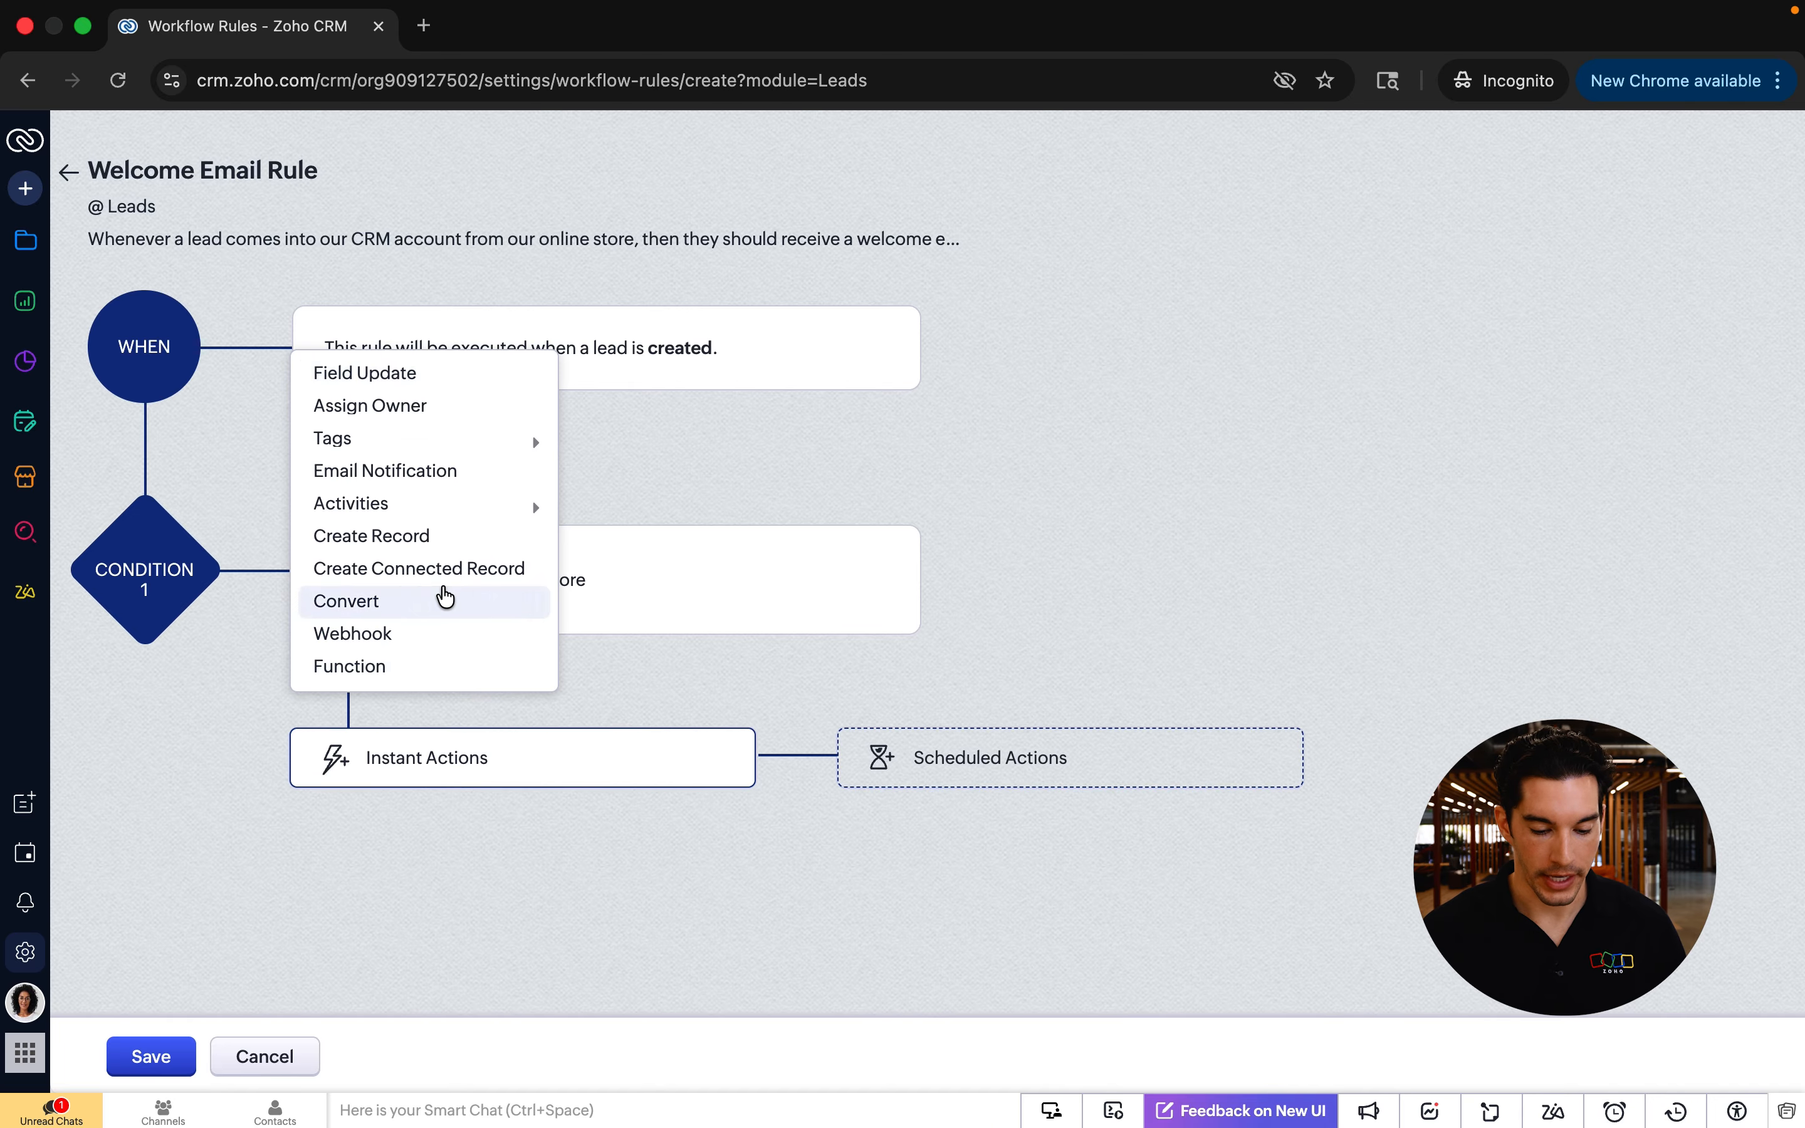
pyautogui.moveTo(376, 450)
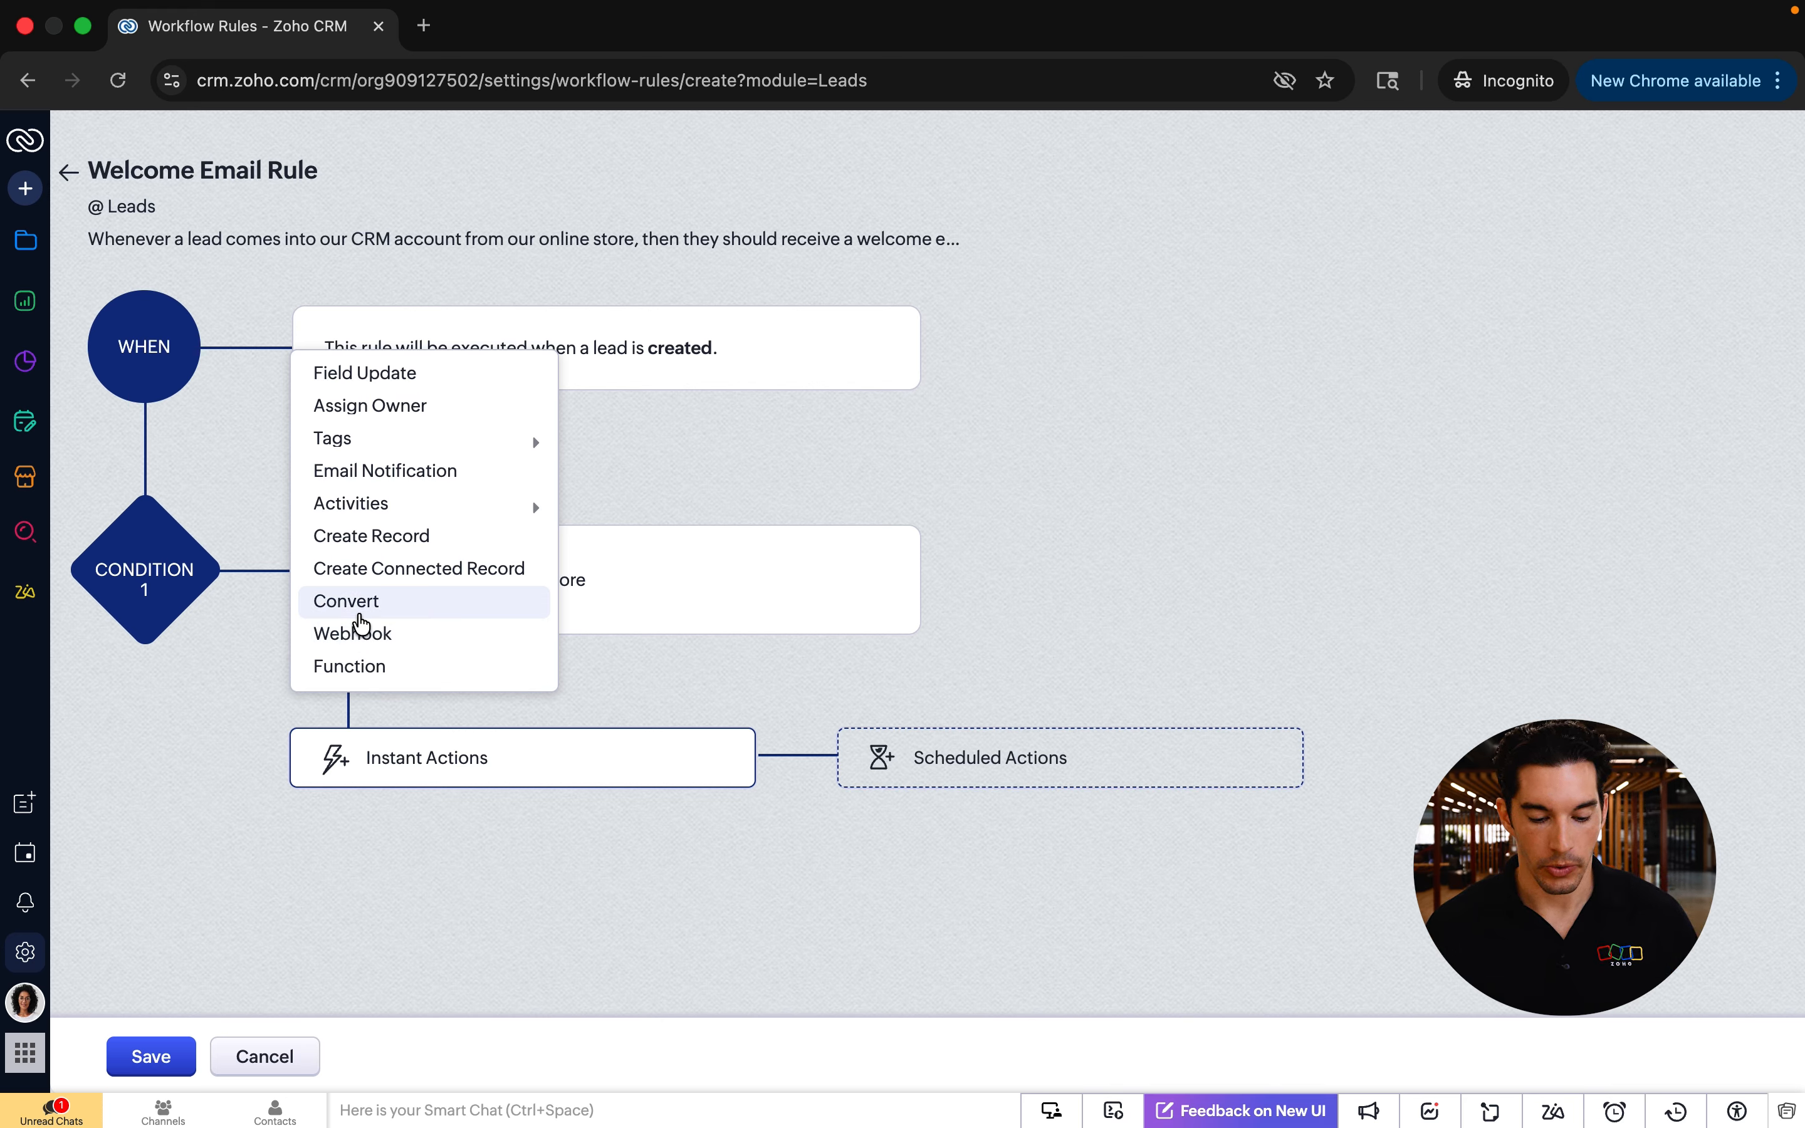
pyautogui.click(364, 477)
pyautogui.click(1445, 246)
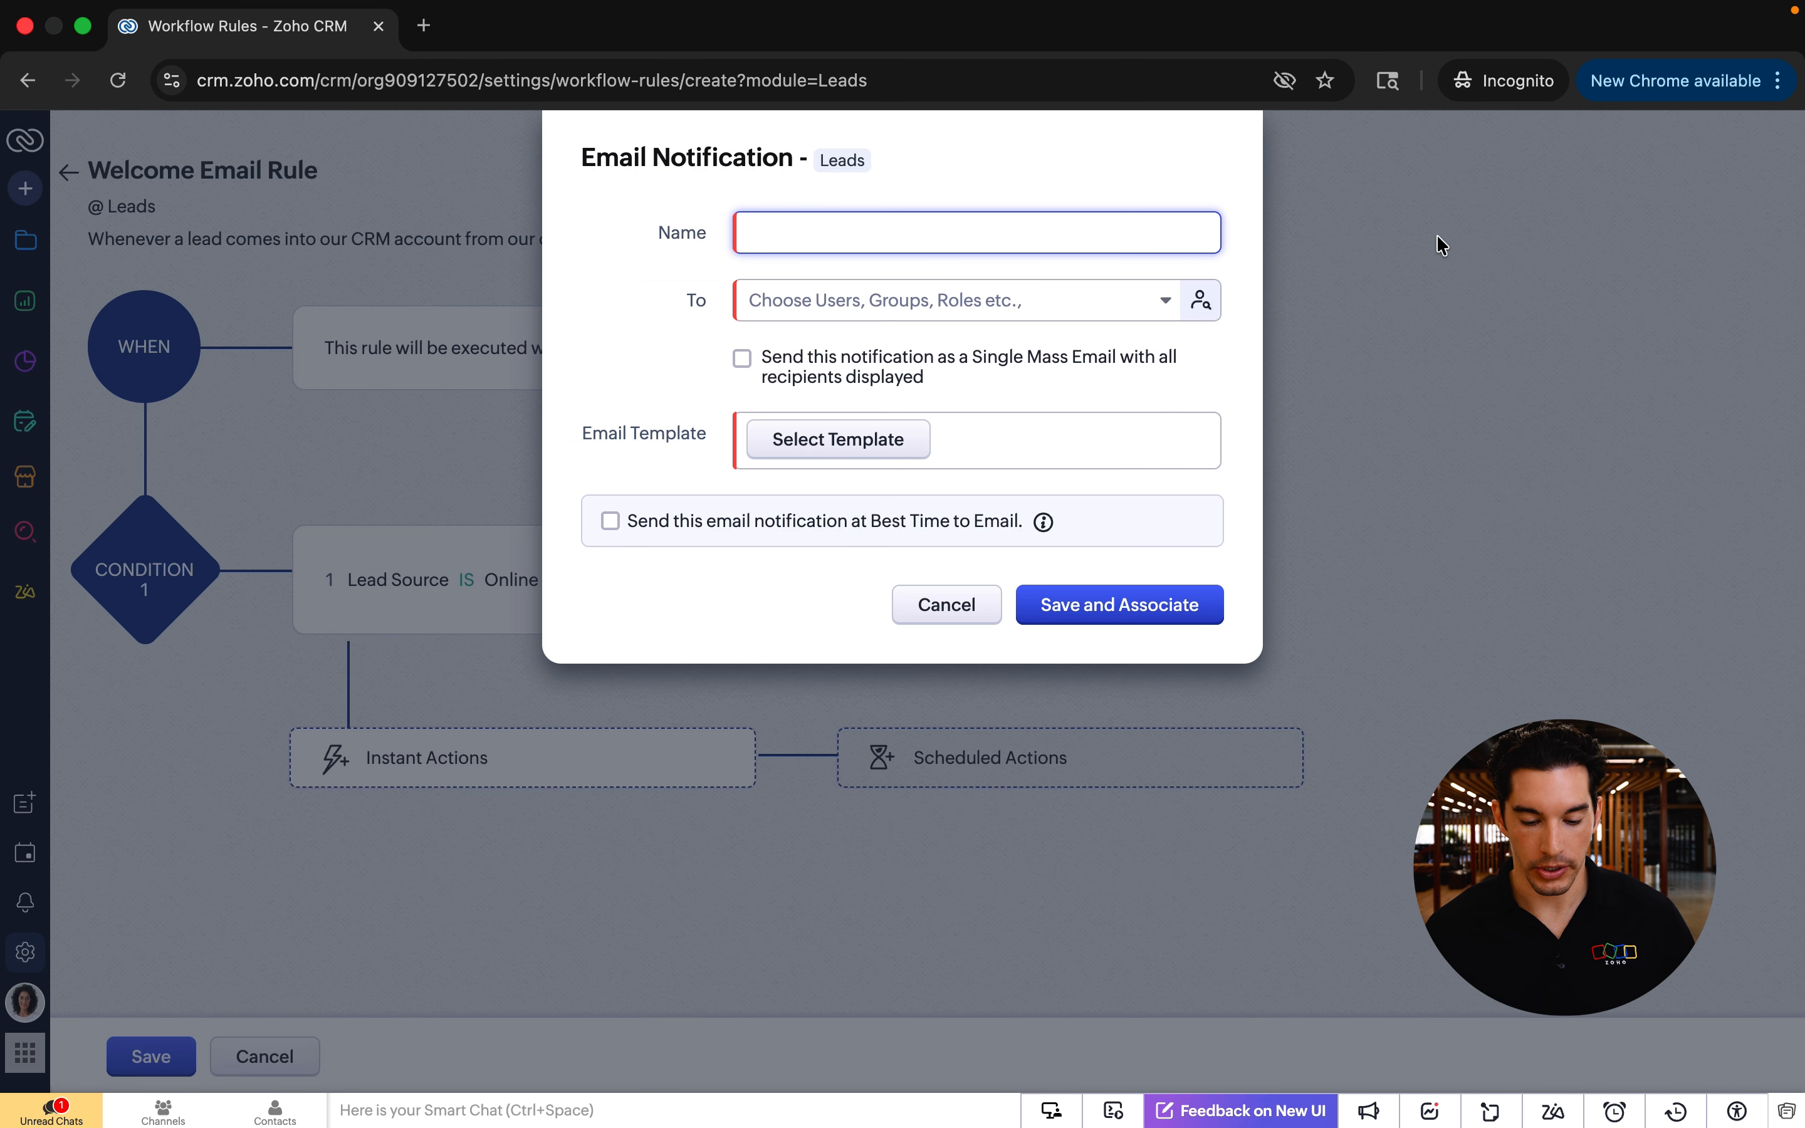
pyautogui.write('Online Sto')
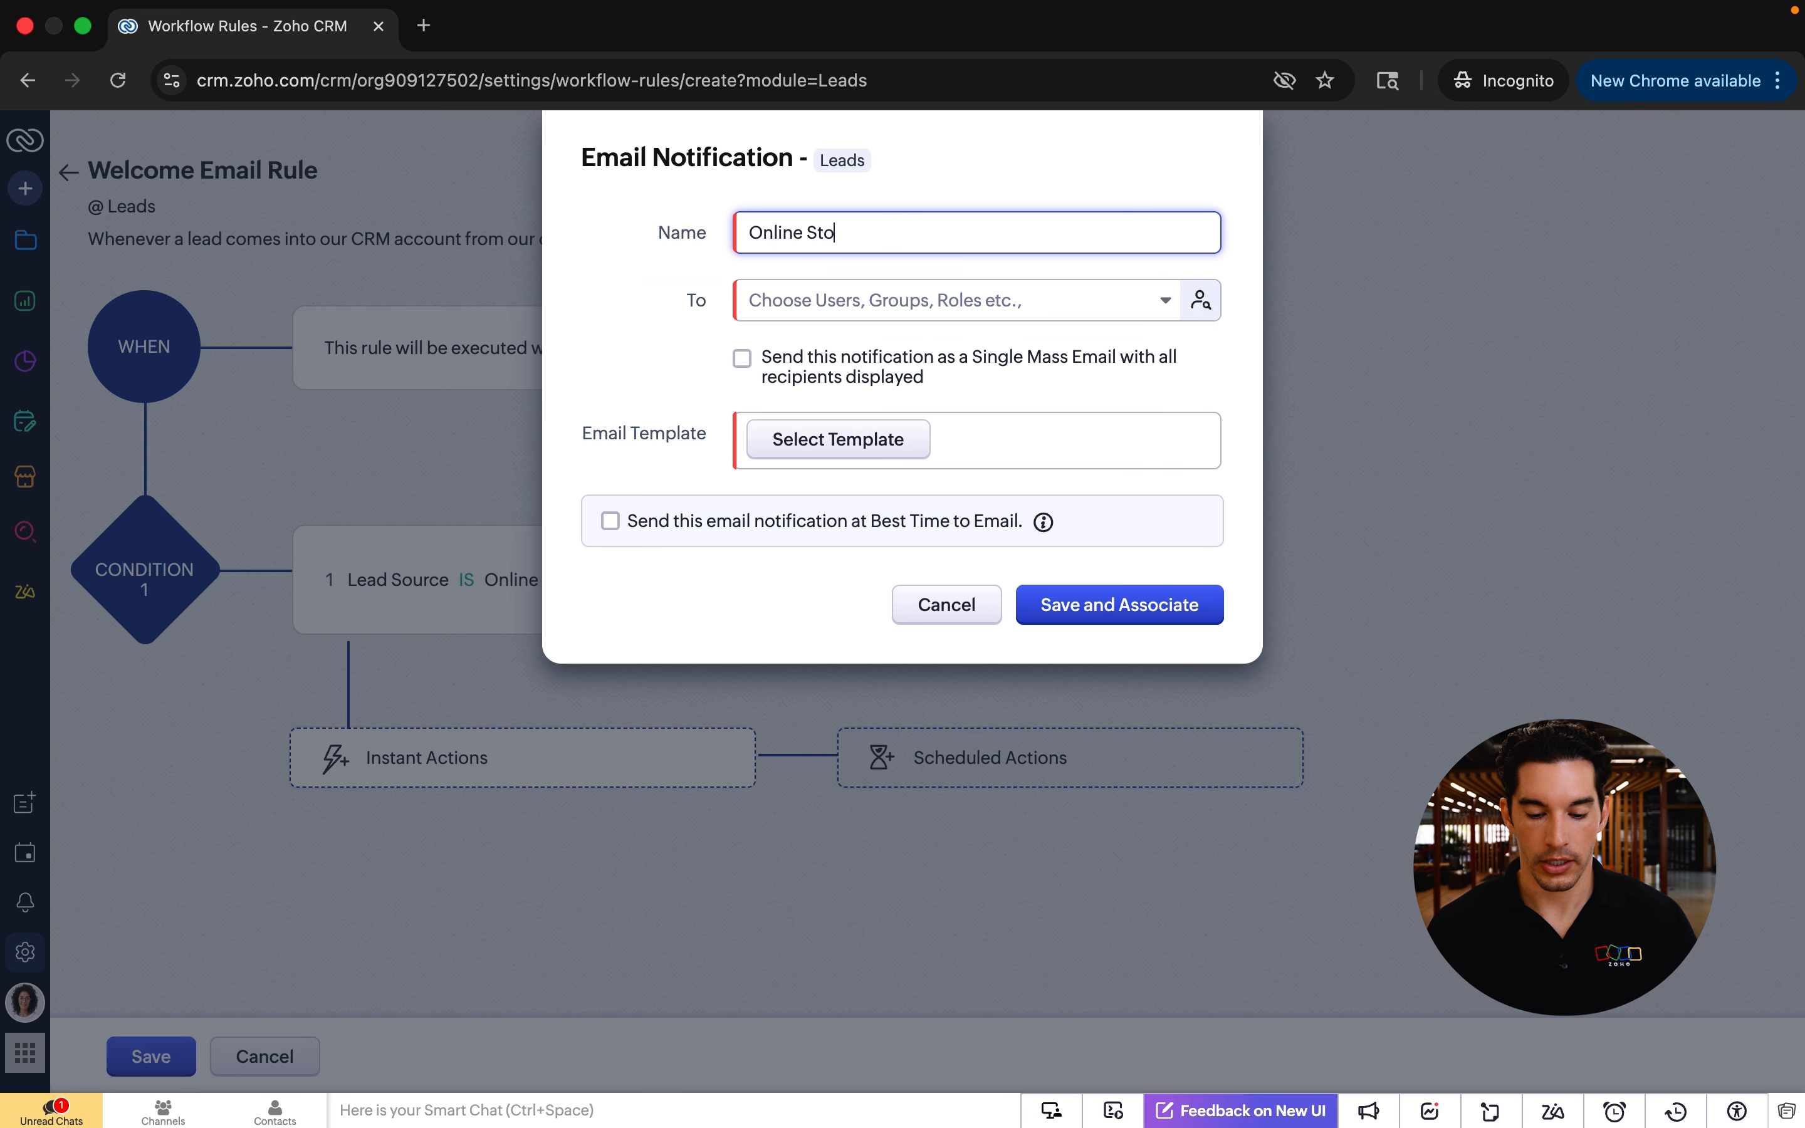
pyautogui.write('re Welcome Email')
pyautogui.click(871, 306)
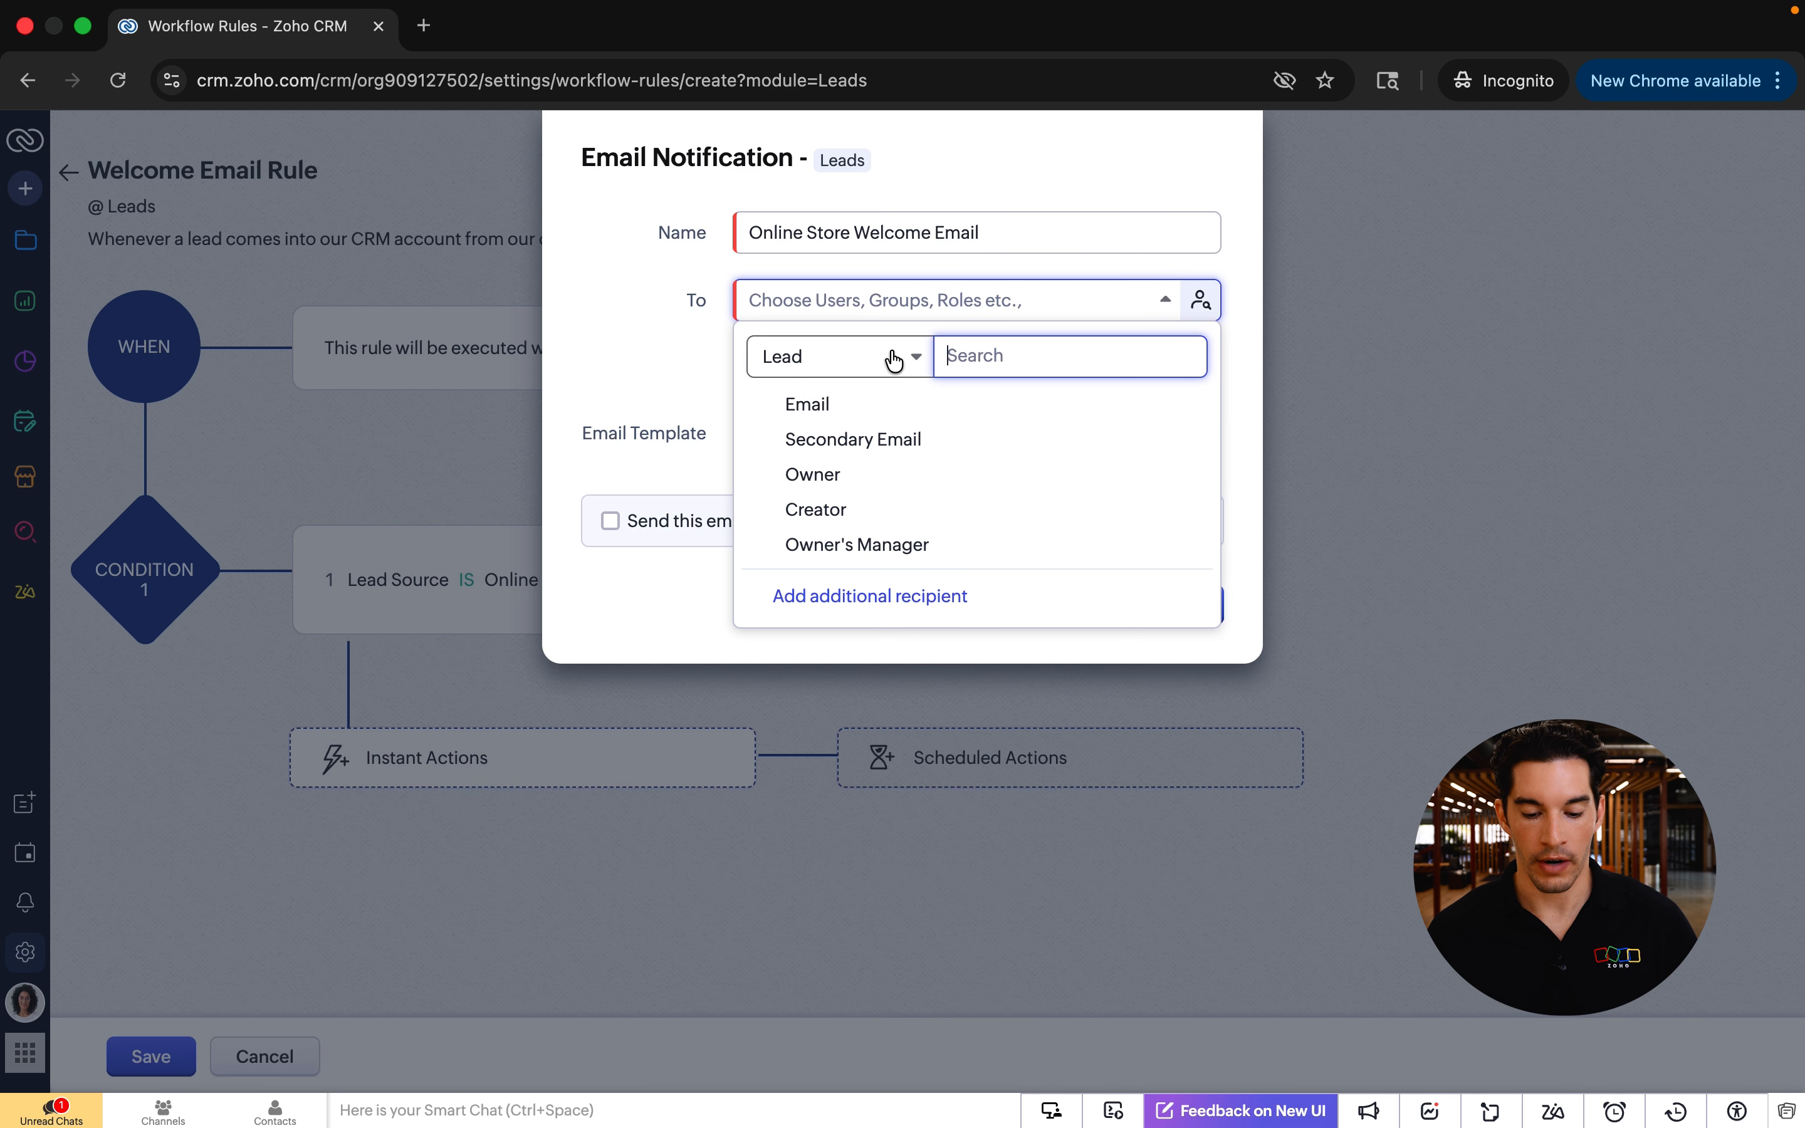
pyautogui.click(841, 405)
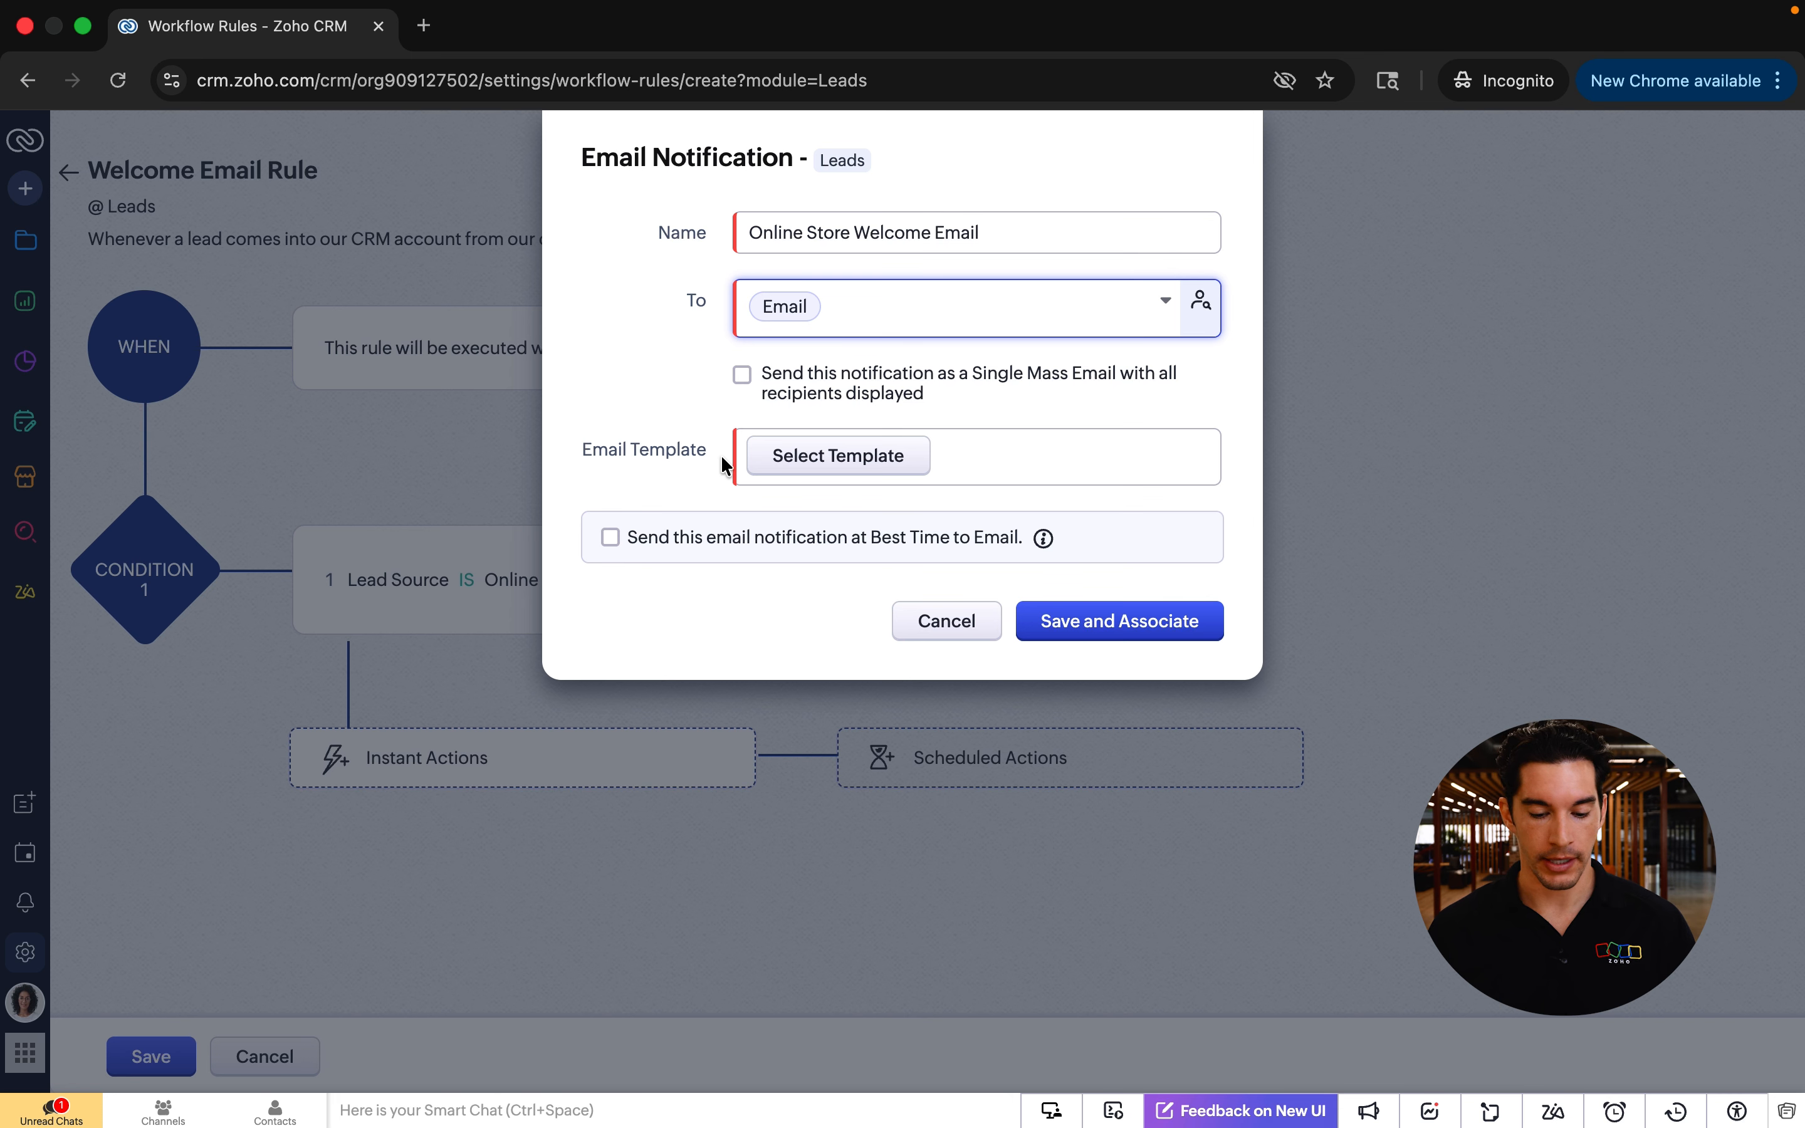
# Apply the "Welcome email" template to the notification, associate it with the rule and save the workflow rule.
pyautogui.click(803, 454)
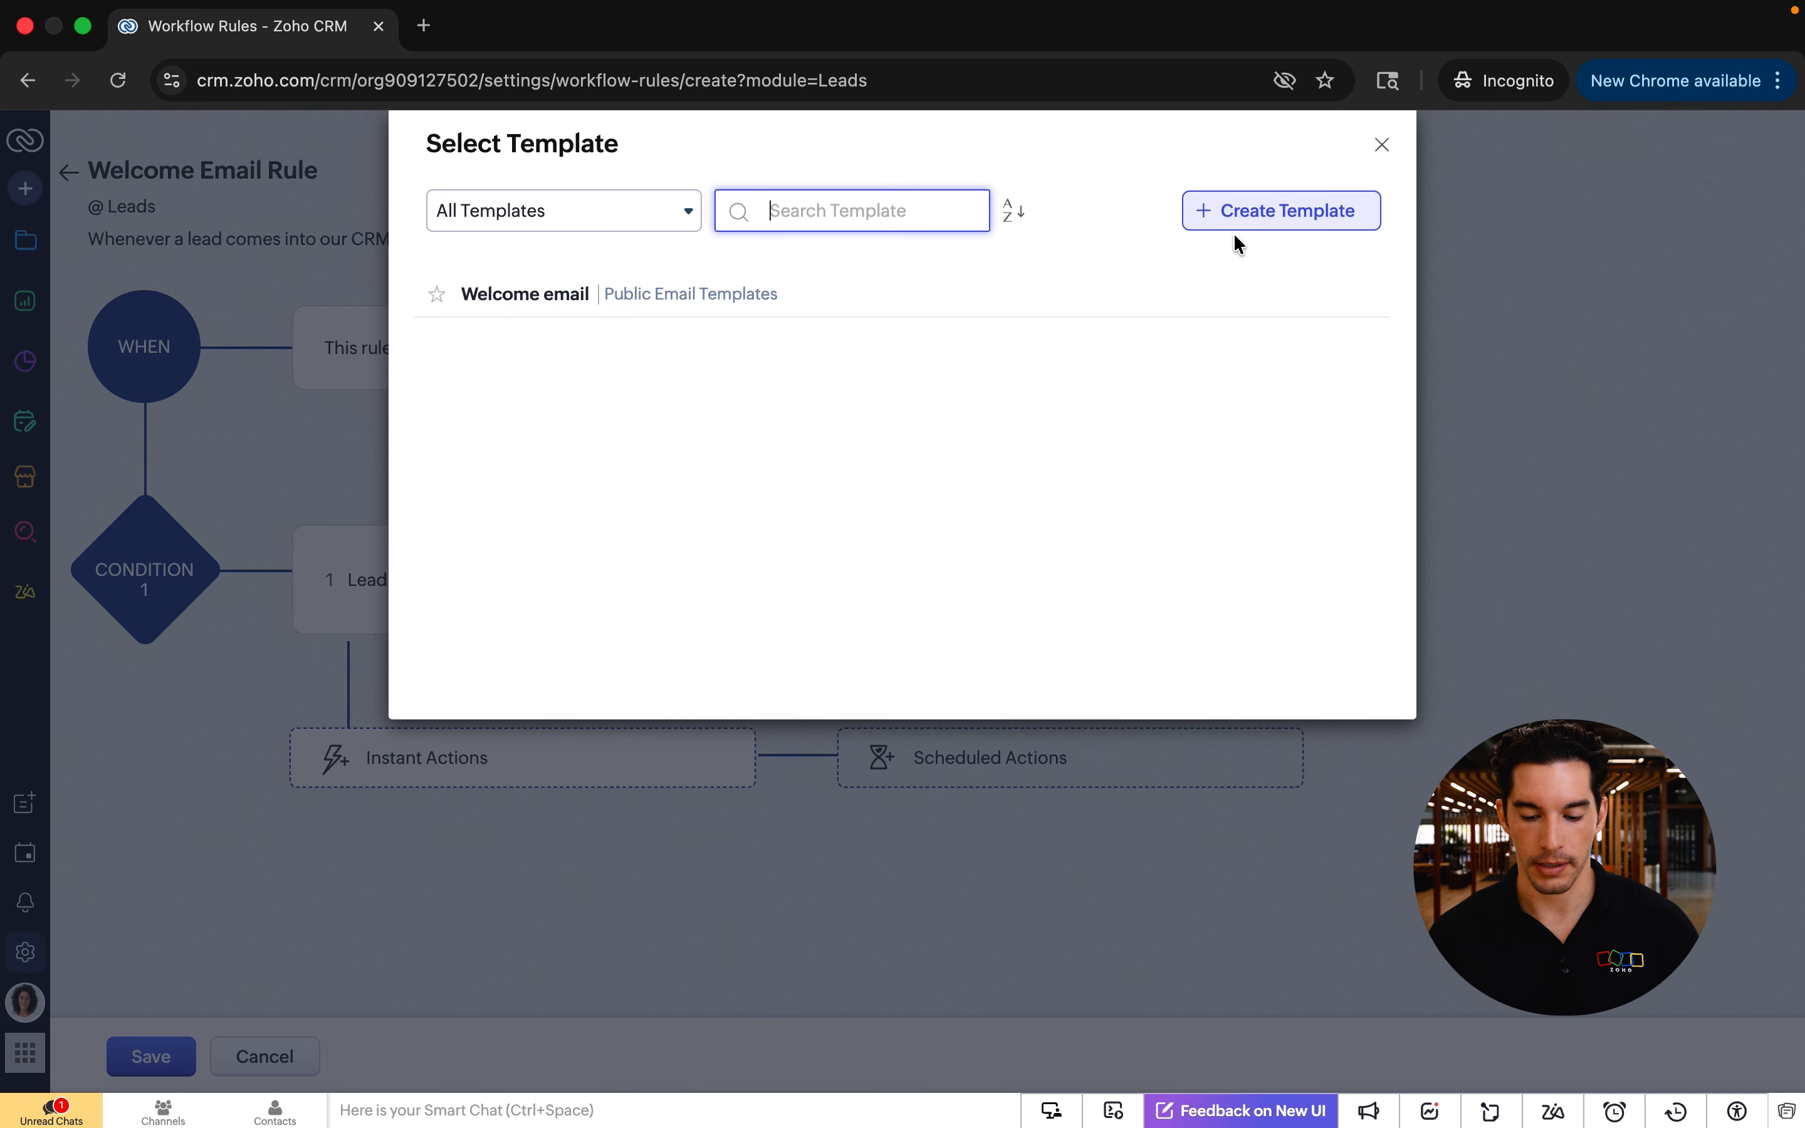
pyautogui.click(527, 297)
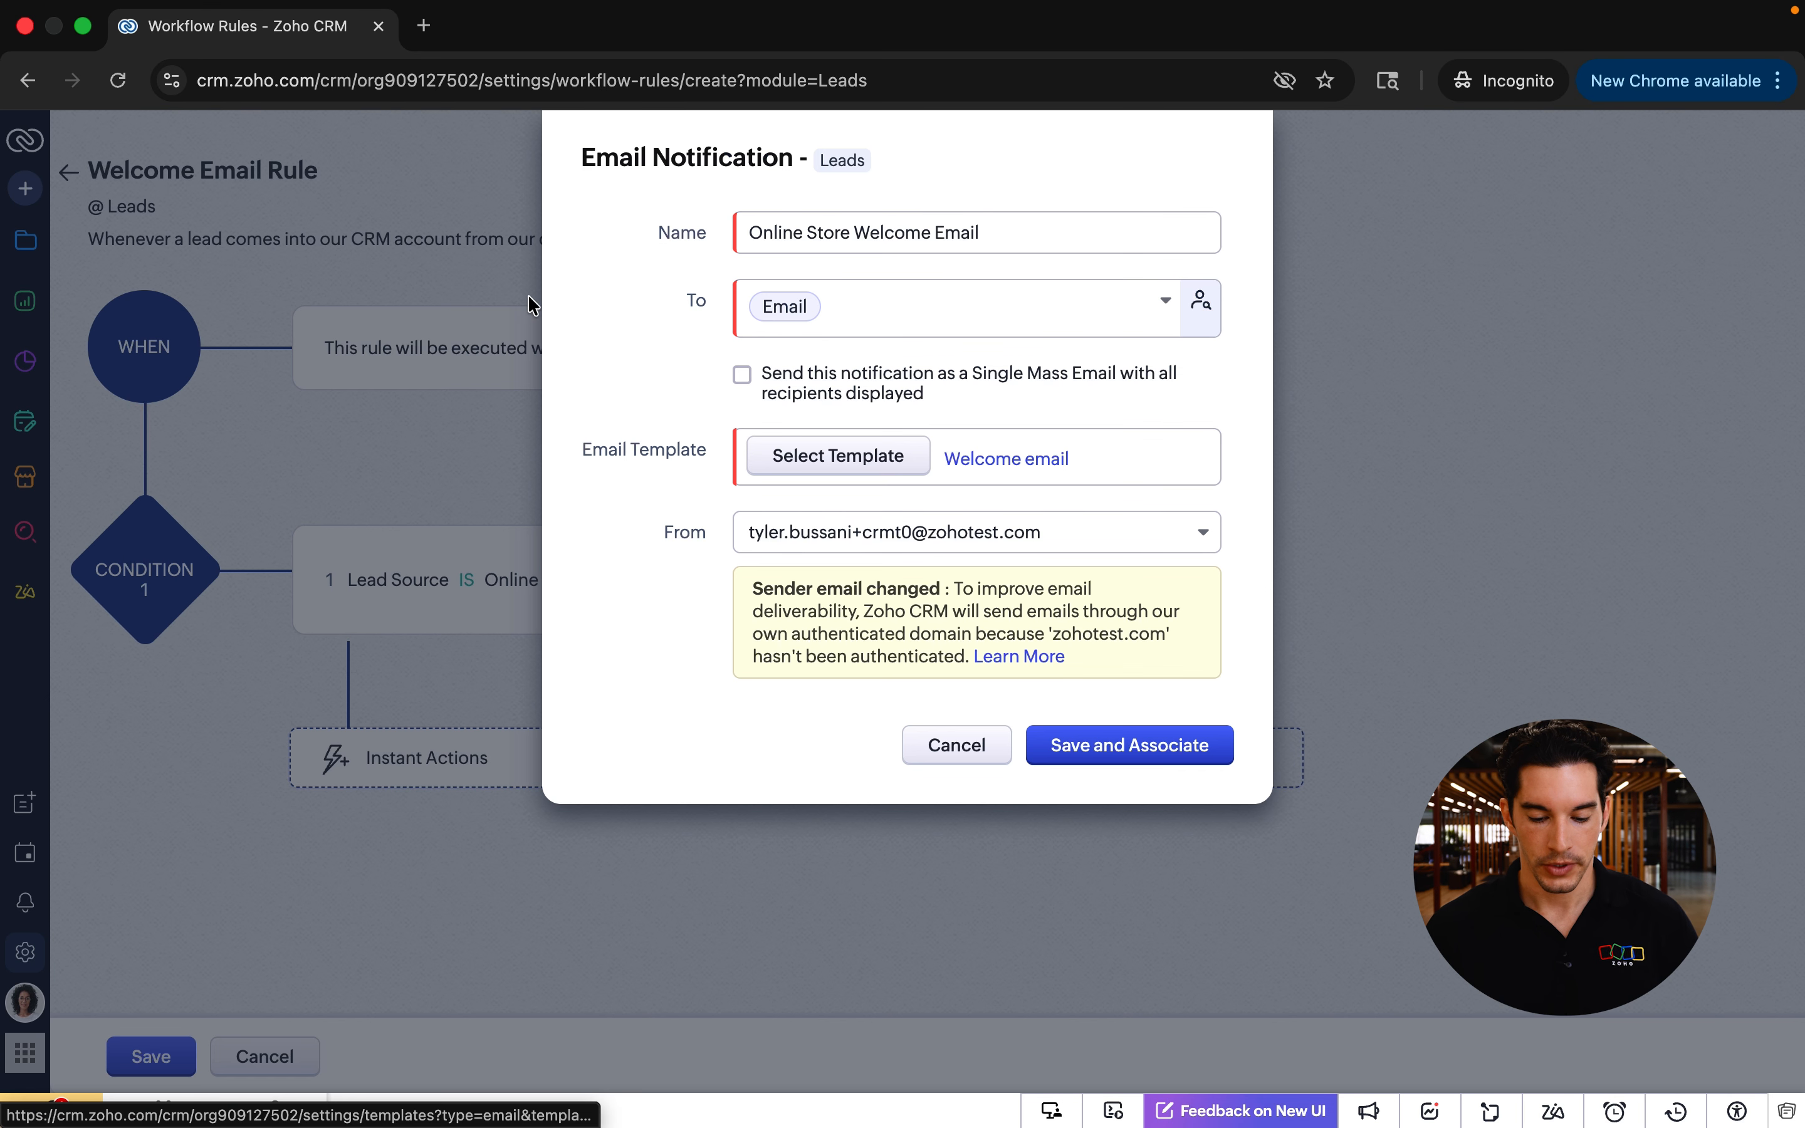
pyautogui.click(876, 532)
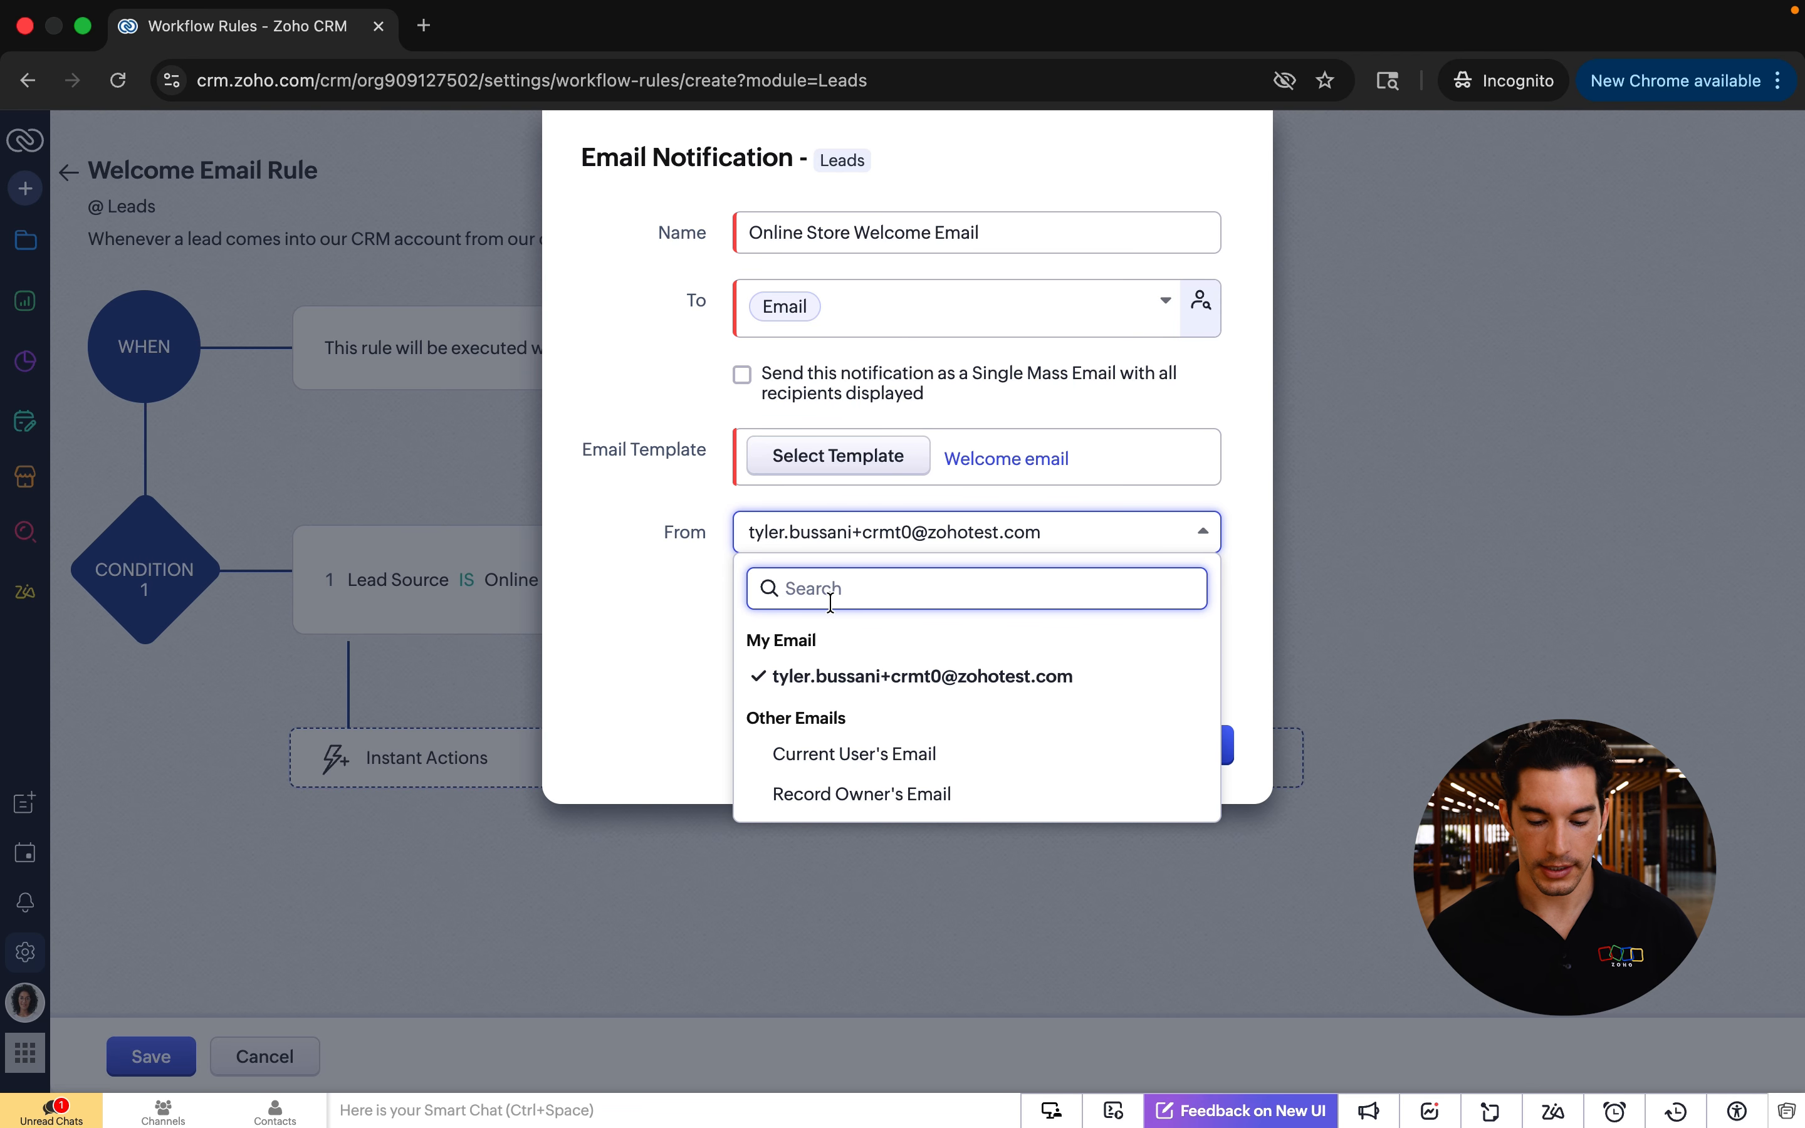
pyautogui.click(673, 671)
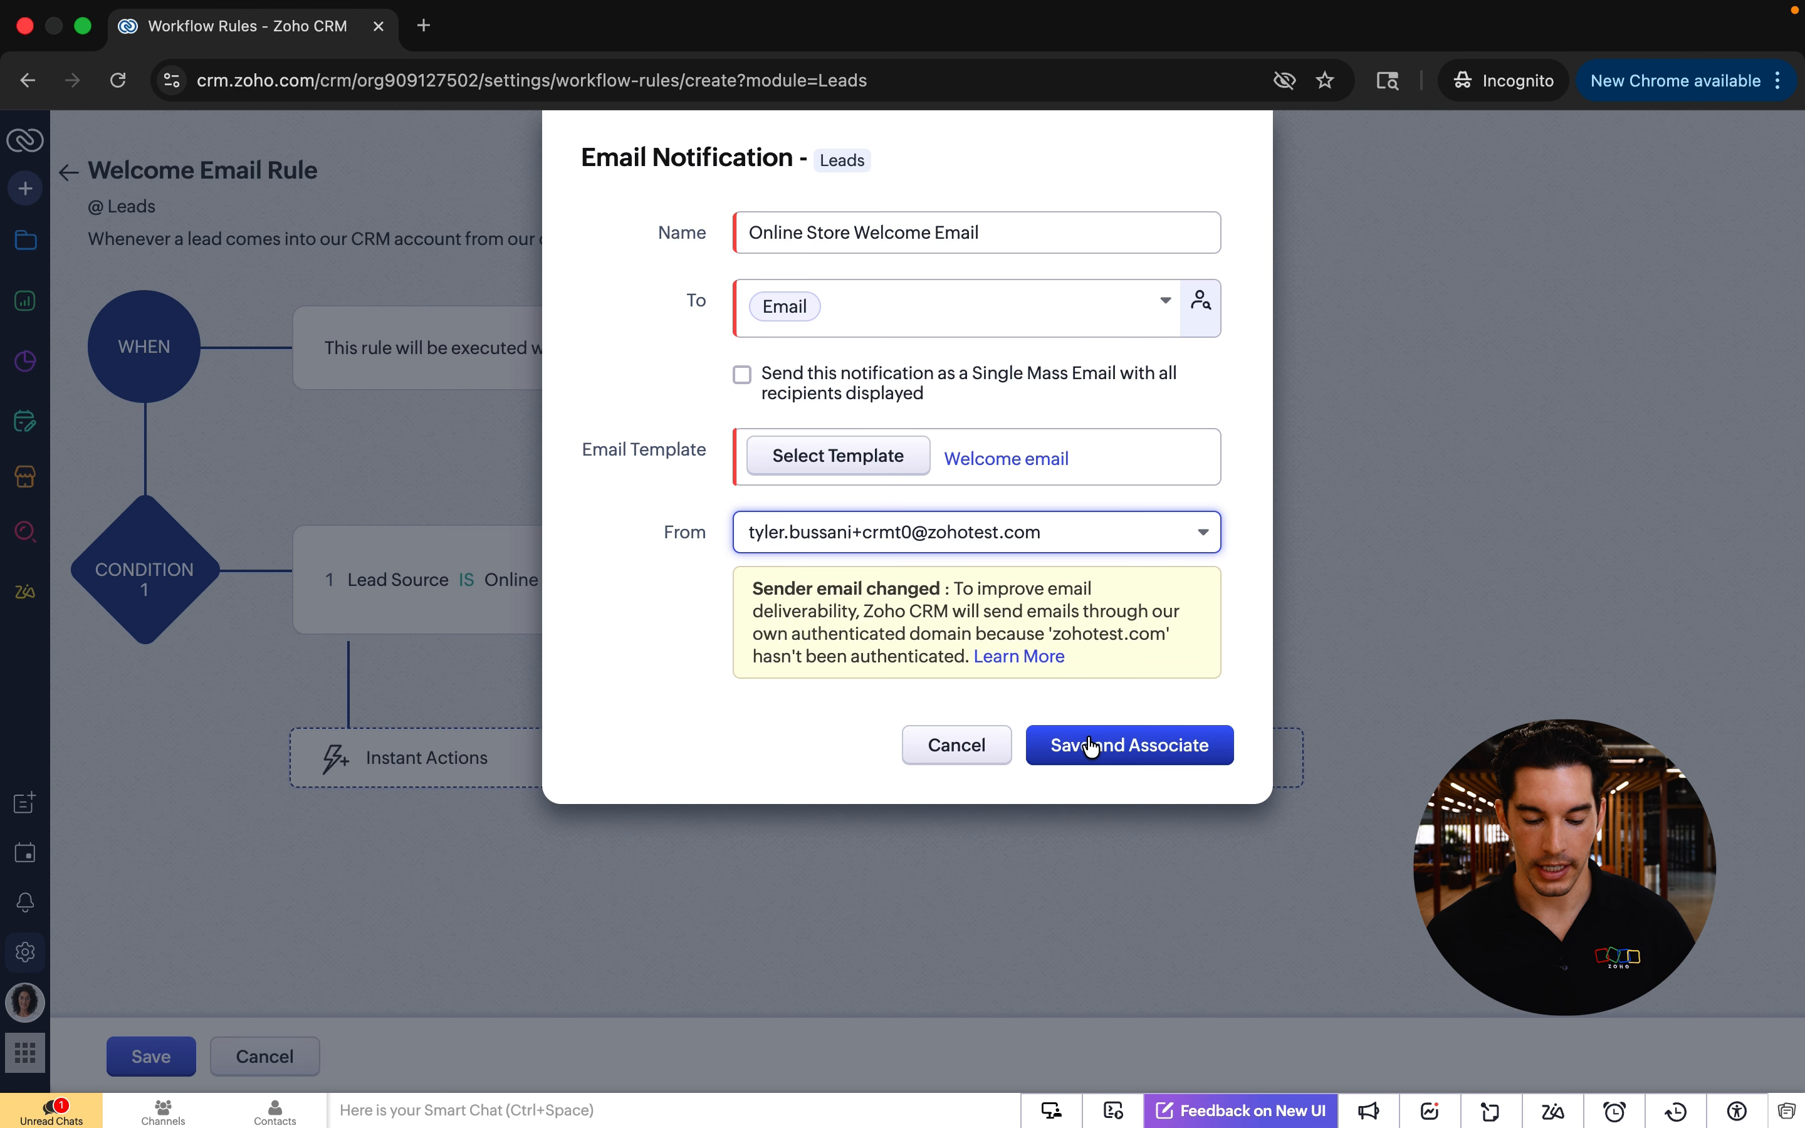
pyautogui.click(1084, 749)
pyautogui.click(137, 1061)
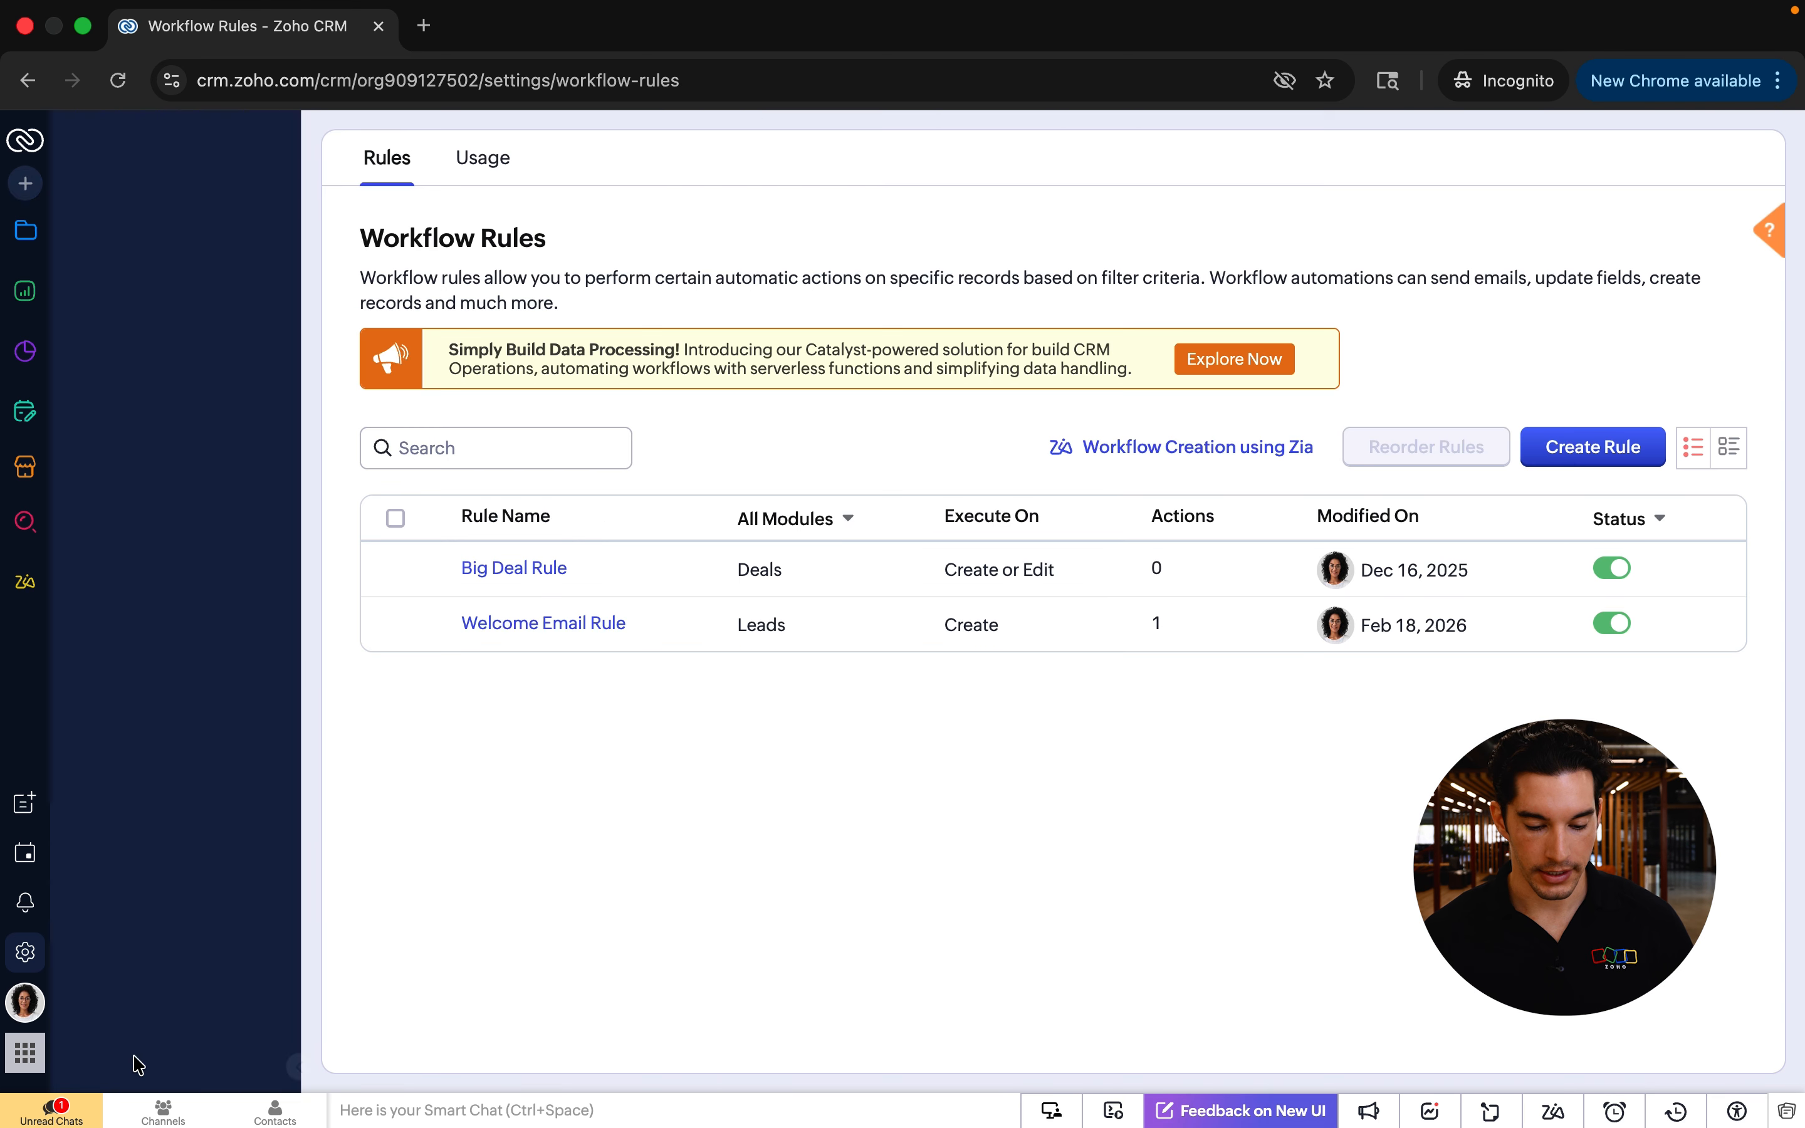